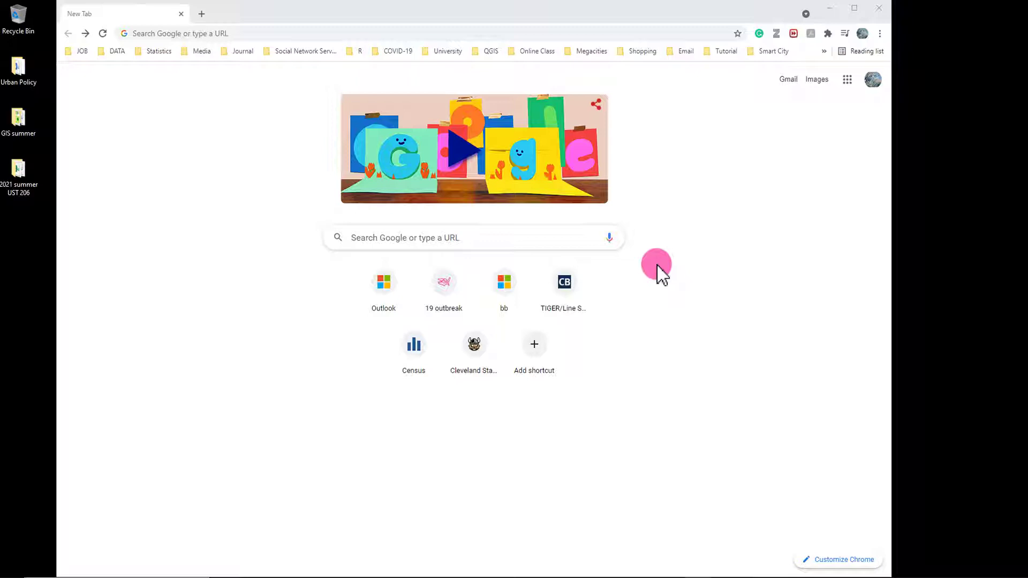
# Search Google for "qgis", open the QGIS Download page and review the Windows installers offered there.
pyautogui.click(527, 238)
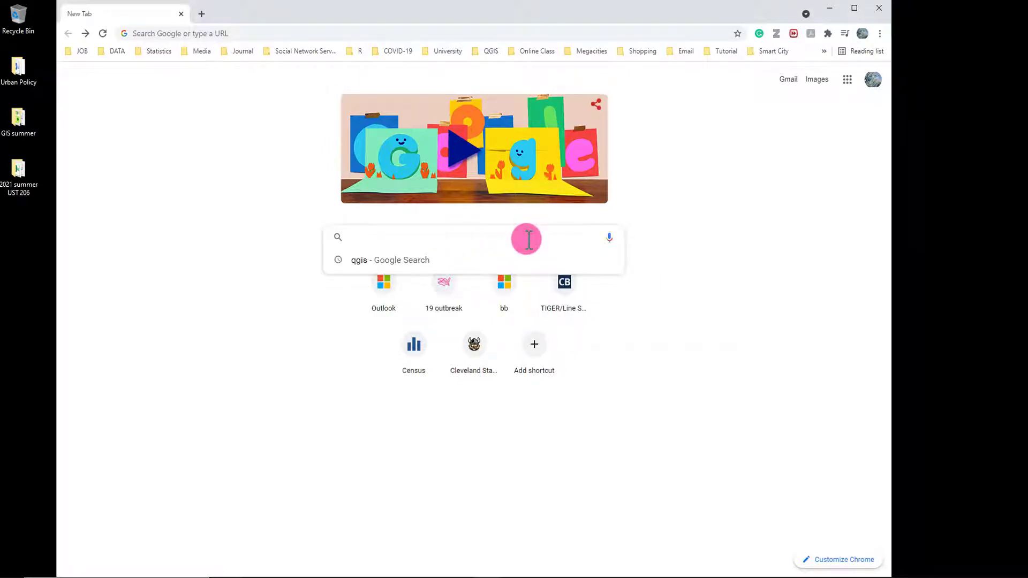
pyautogui.write('qgis')
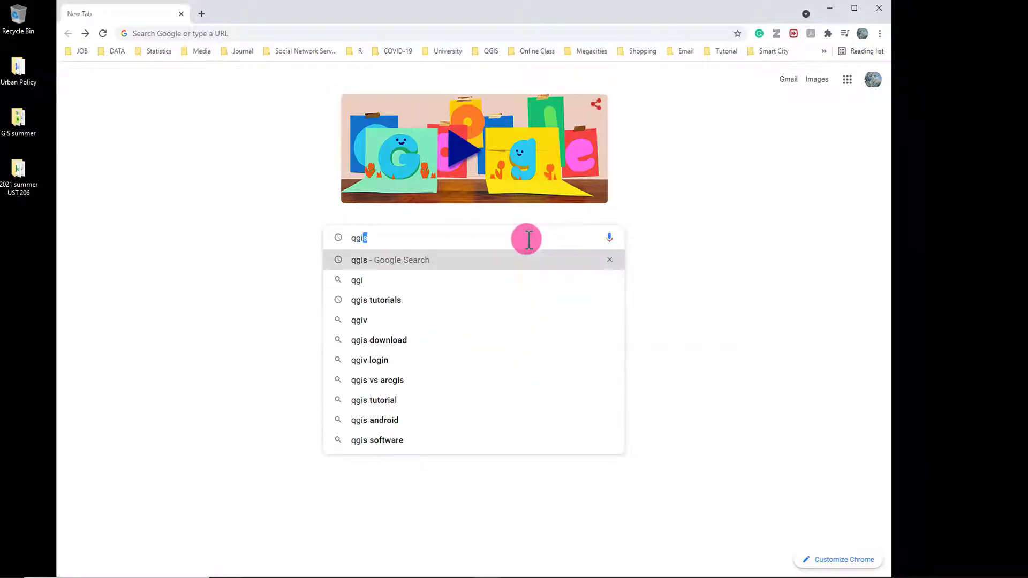
pyautogui.press('Return')
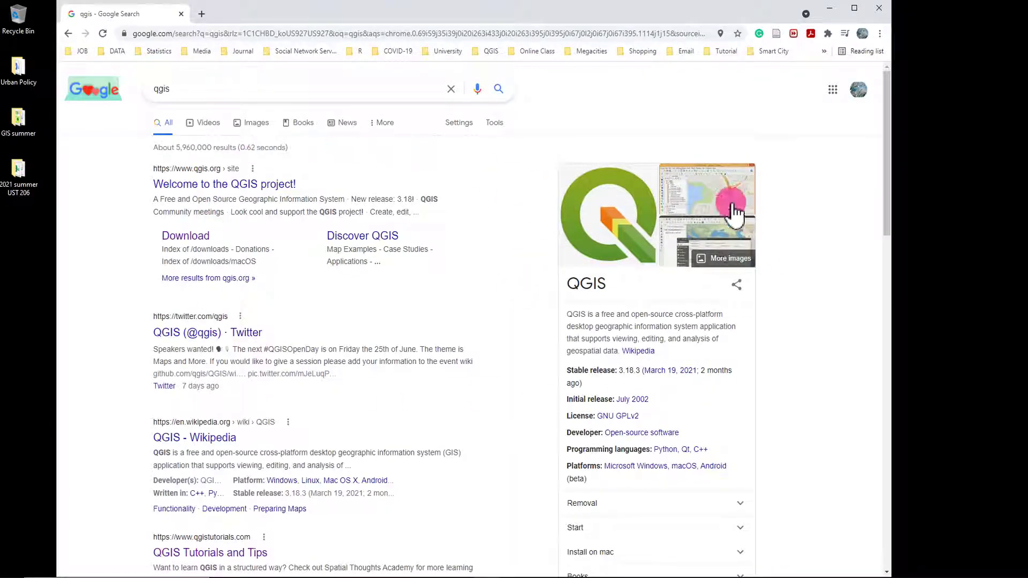
pyautogui.click(170, 237)
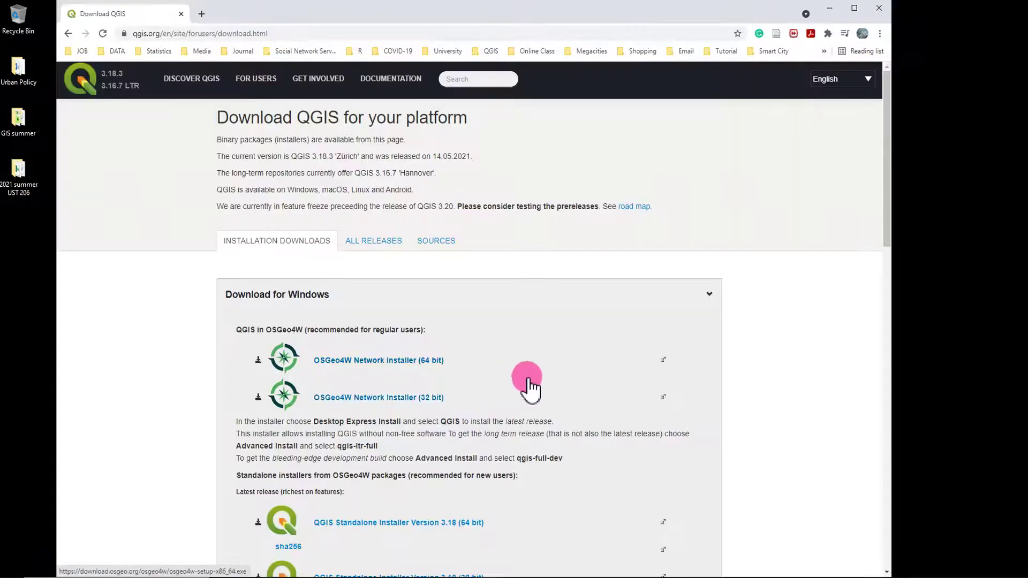
pyautogui.scroll(-2, 542, 383)
pyautogui.scroll(-10, 542, 379)
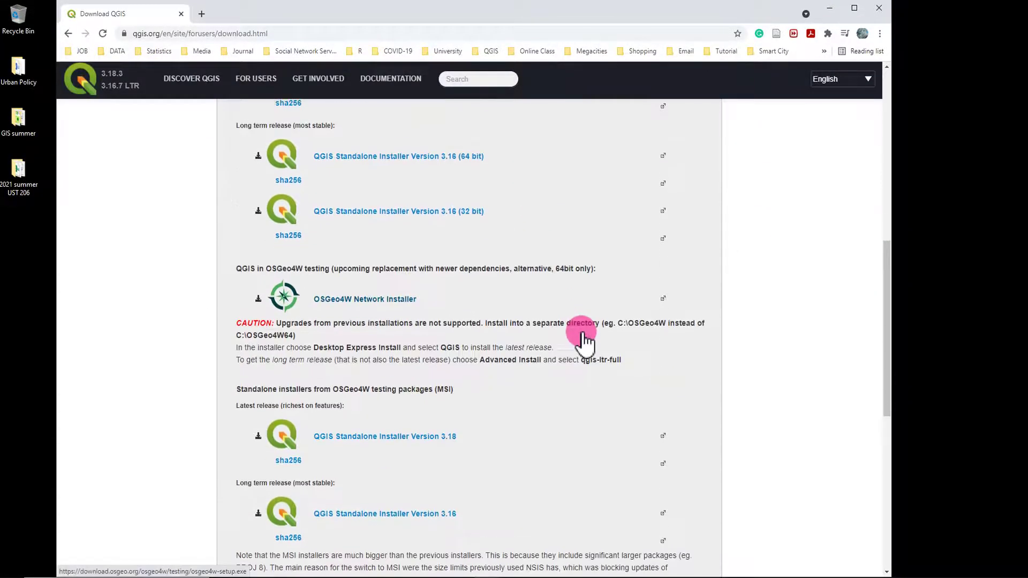
pyautogui.scroll(8, 587, 446)
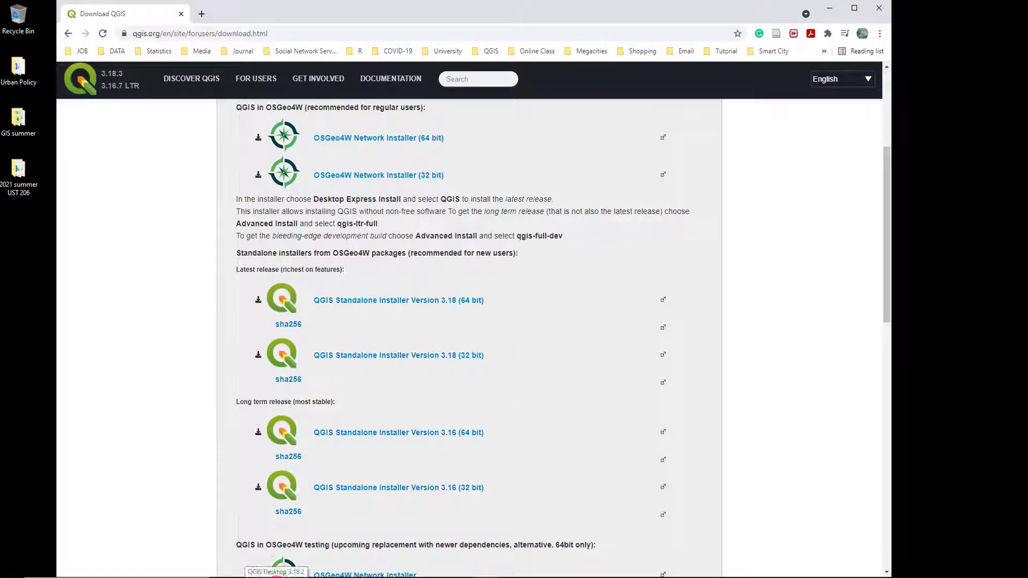
# Switch to QGIS Desktop 3.18.2 and create a new empty project from the EPSG:4326 - WGS 84 template.
pyautogui.click(277, 577)
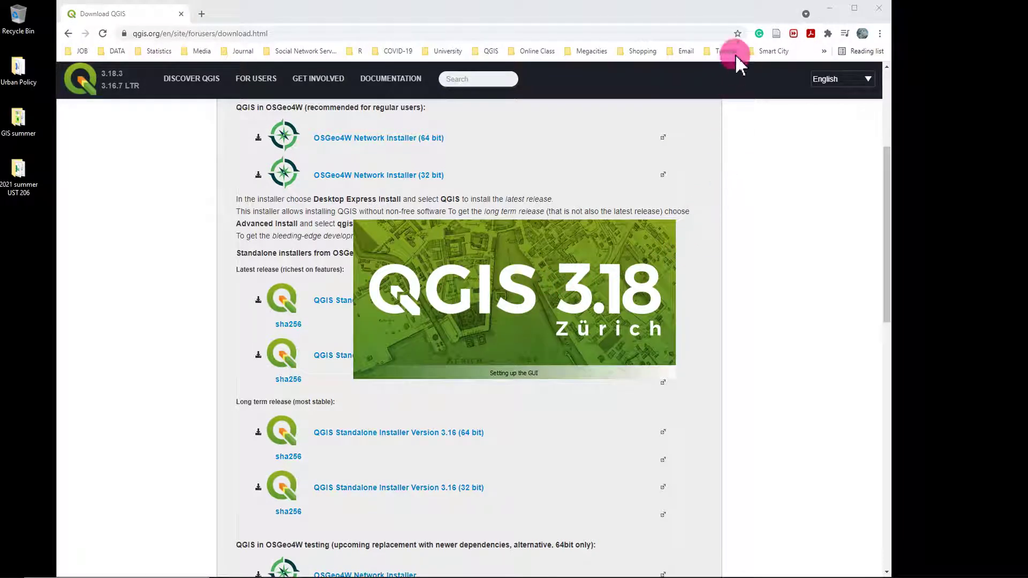
pyautogui.click(829, 8)
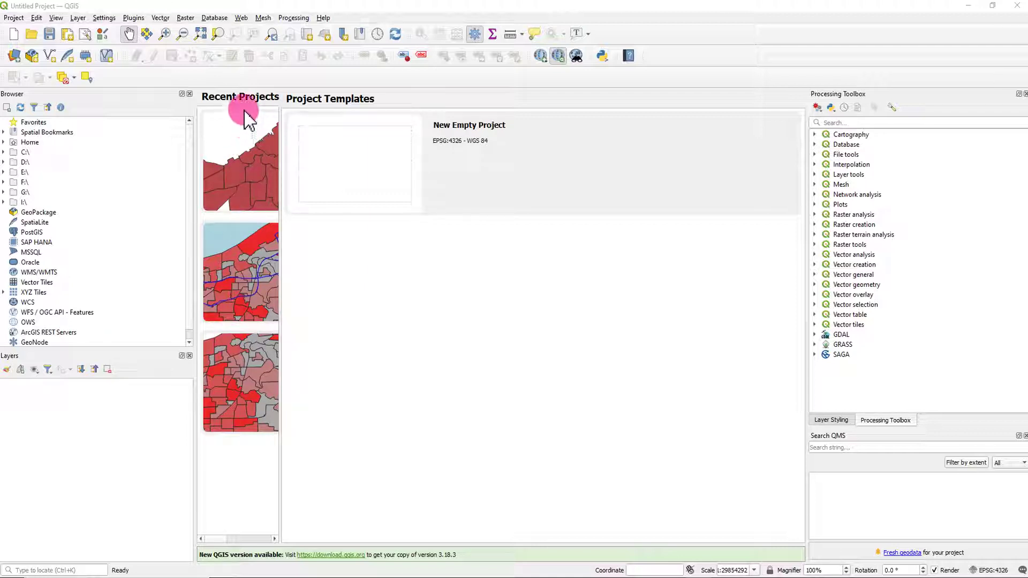
pyautogui.doubleClick(369, 167)
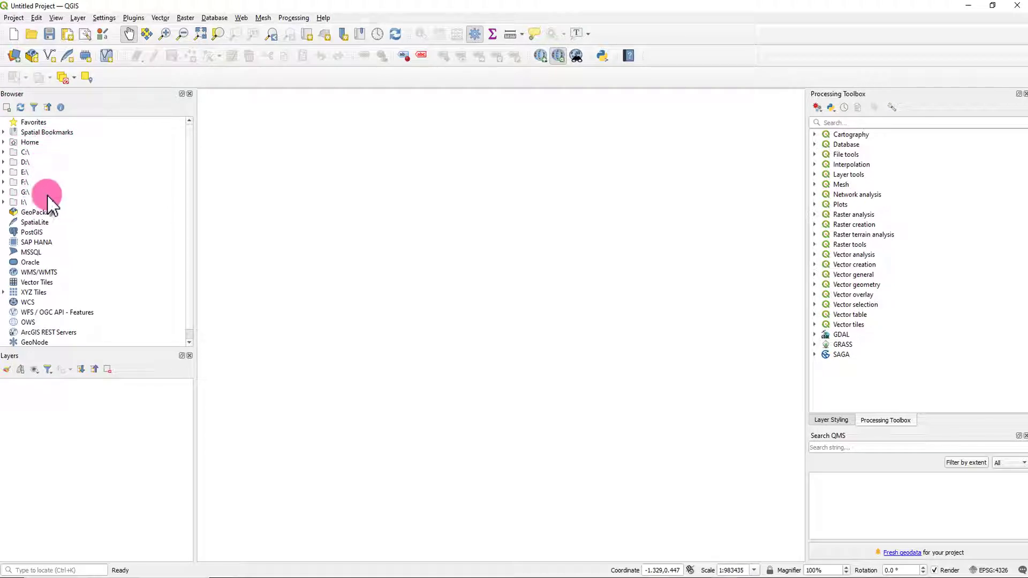
# Expand the I:\ drive in the Browser and collapse its UST 485 & 585 and GIS Class folders.
pyautogui.scroll(-1, 64, 222)
pyautogui.scroll(1, 84, 235)
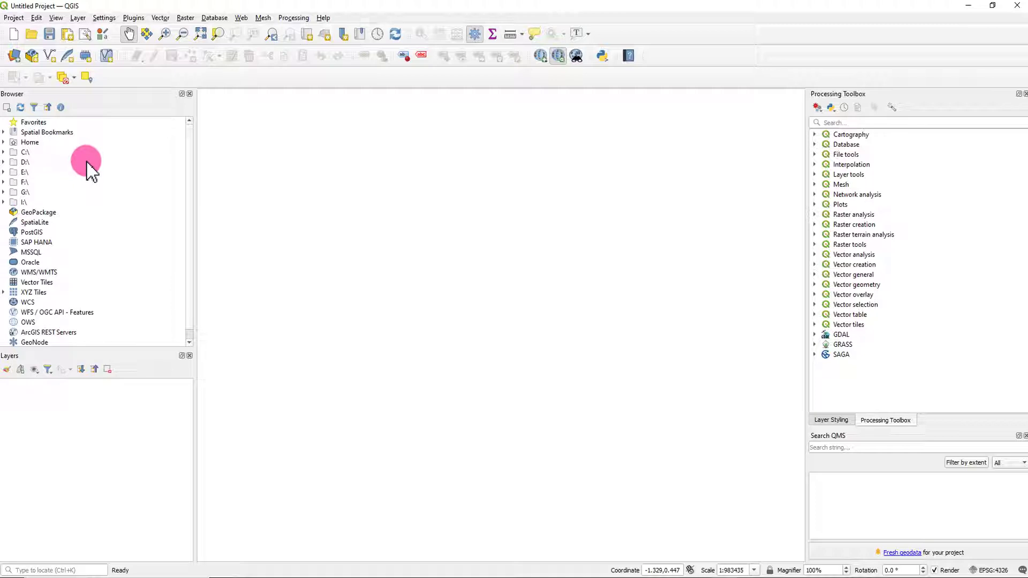
pyautogui.click(3, 203)
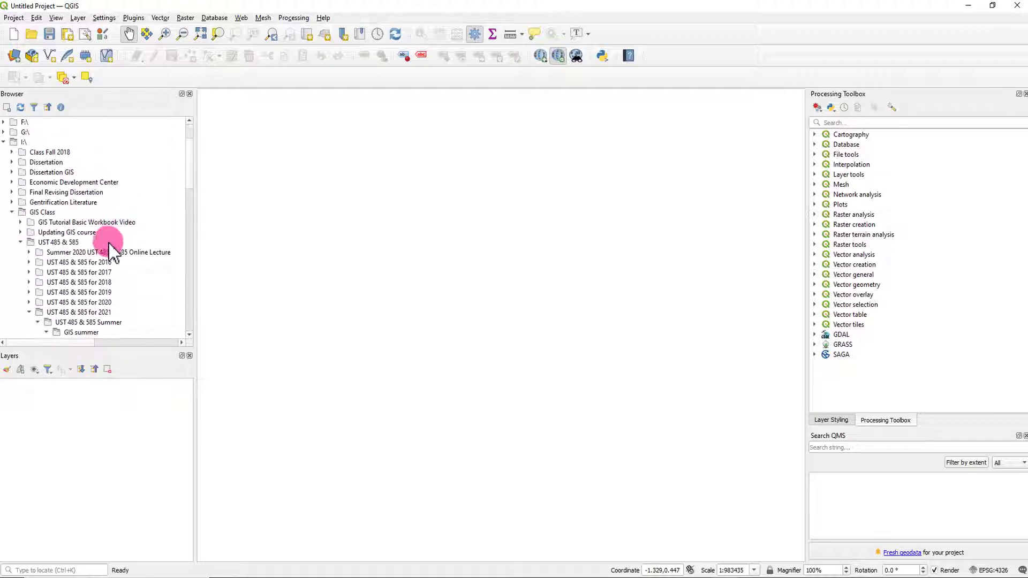
pyautogui.click(20, 242)
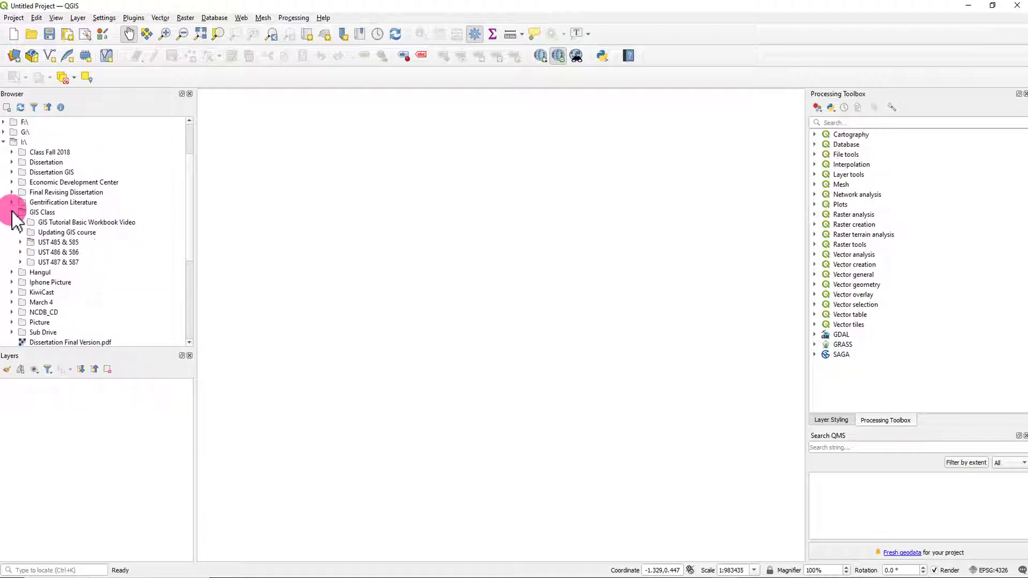
pyautogui.click(12, 212)
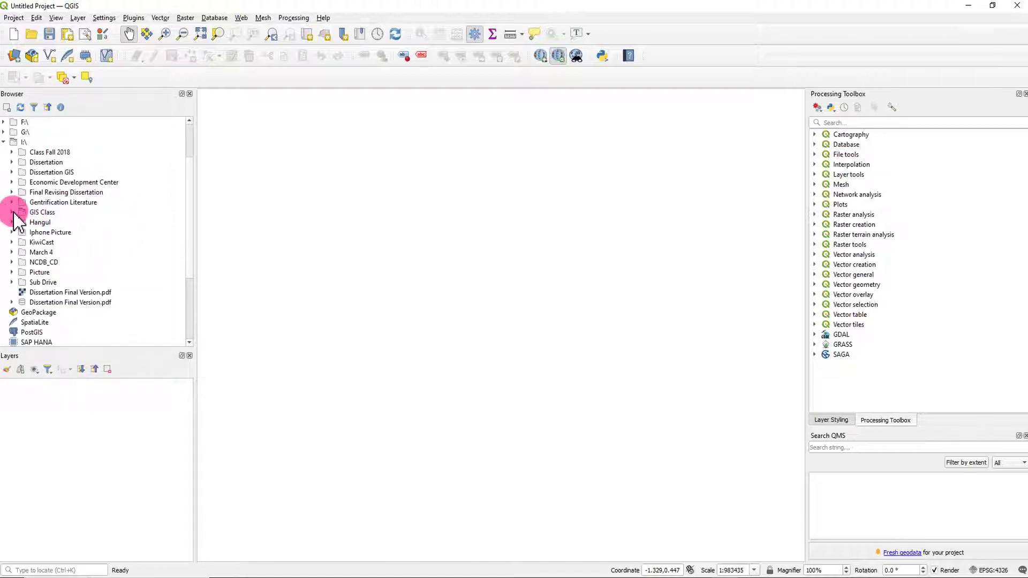
# Expand GIS Class and UST 485 & 585 in the Browser and look through the 2021 GIS summer DATA shapefiles.
pyautogui.doubleClick(50, 212)
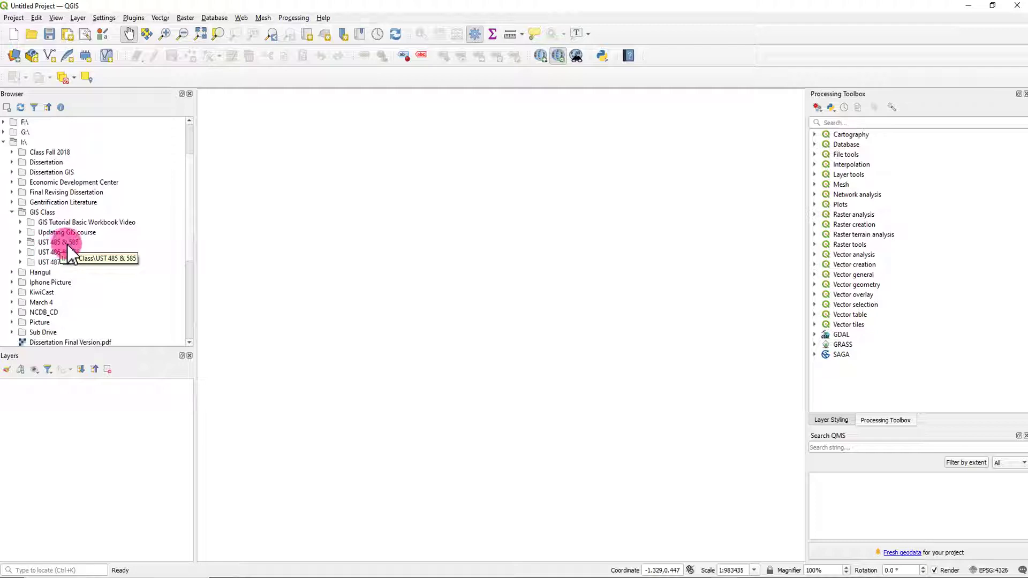
pyautogui.click(21, 243)
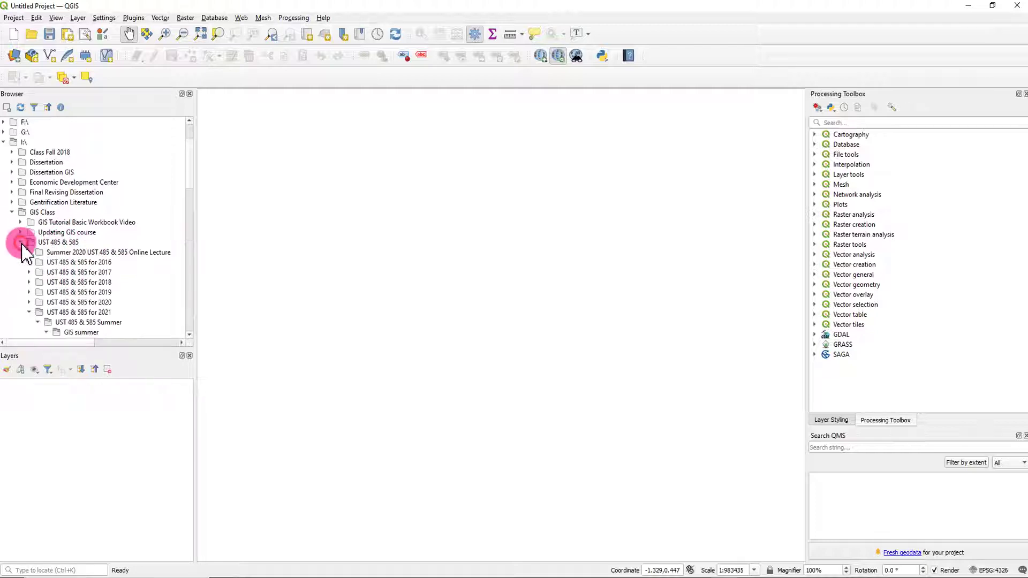
pyautogui.scroll(-1, 152, 250)
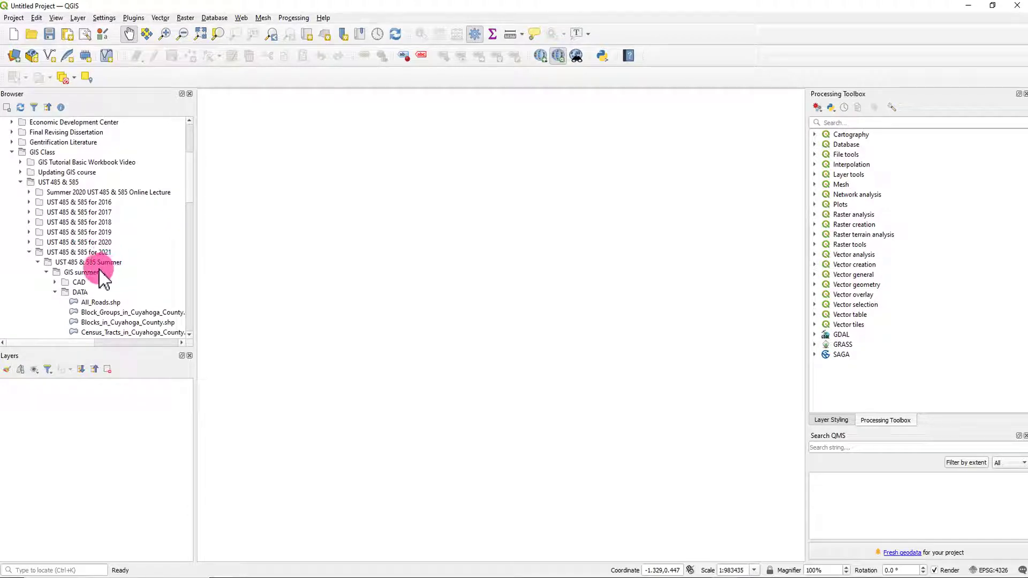
pyautogui.scroll(-2, 101, 265)
pyautogui.scroll(-5, 104, 266)
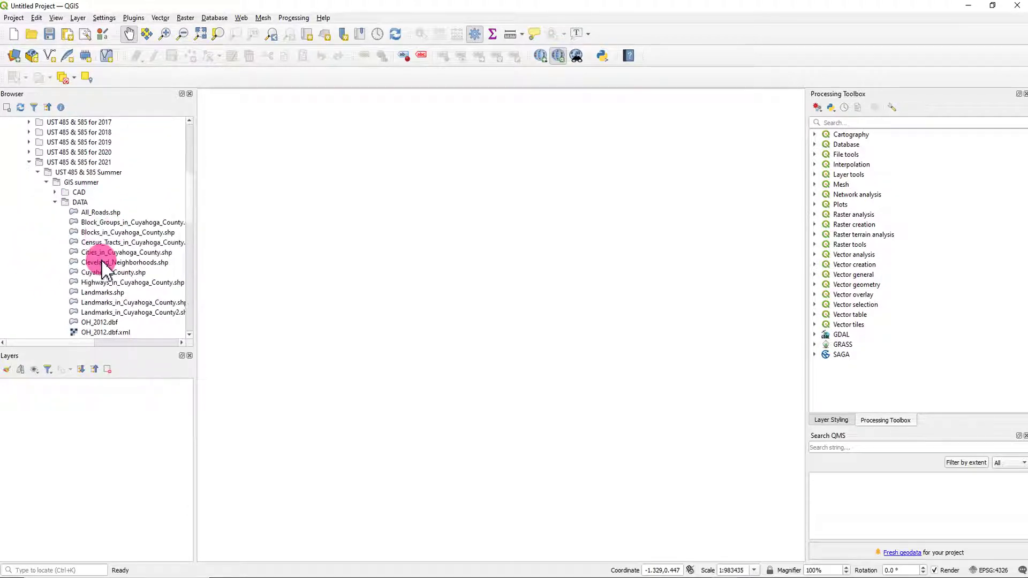
pyautogui.scroll(3, 125, 259)
pyautogui.scroll(-1, 124, 259)
pyautogui.scroll(1, 124, 259)
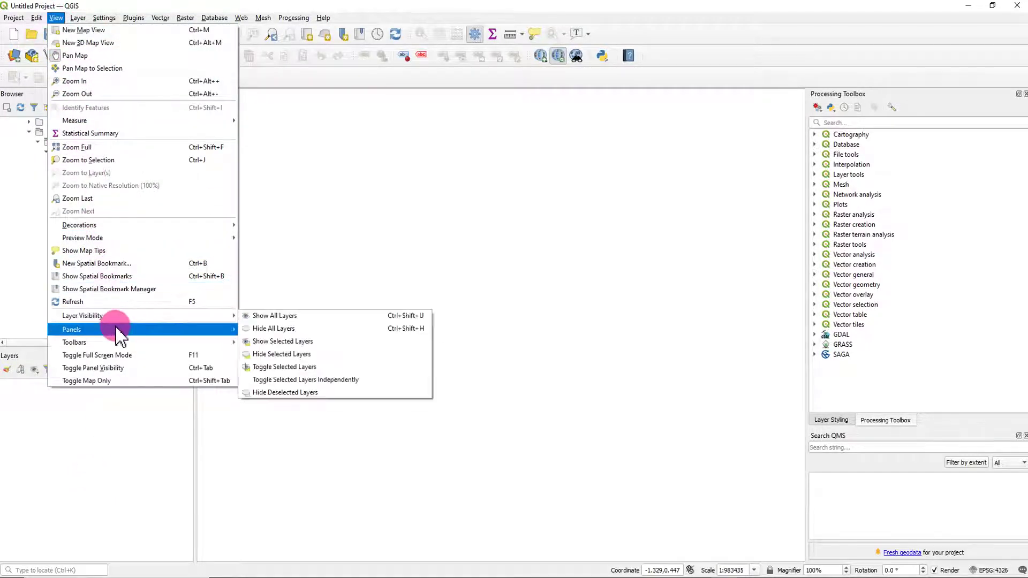
# Hide the Browser panel.
pyautogui.moveTo(106, 330)
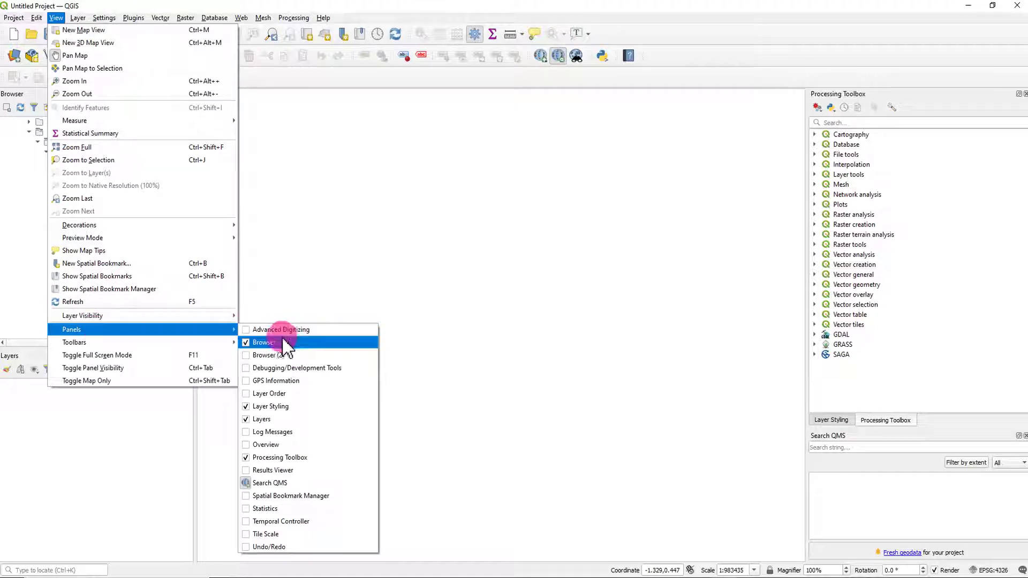
pyautogui.click(249, 343)
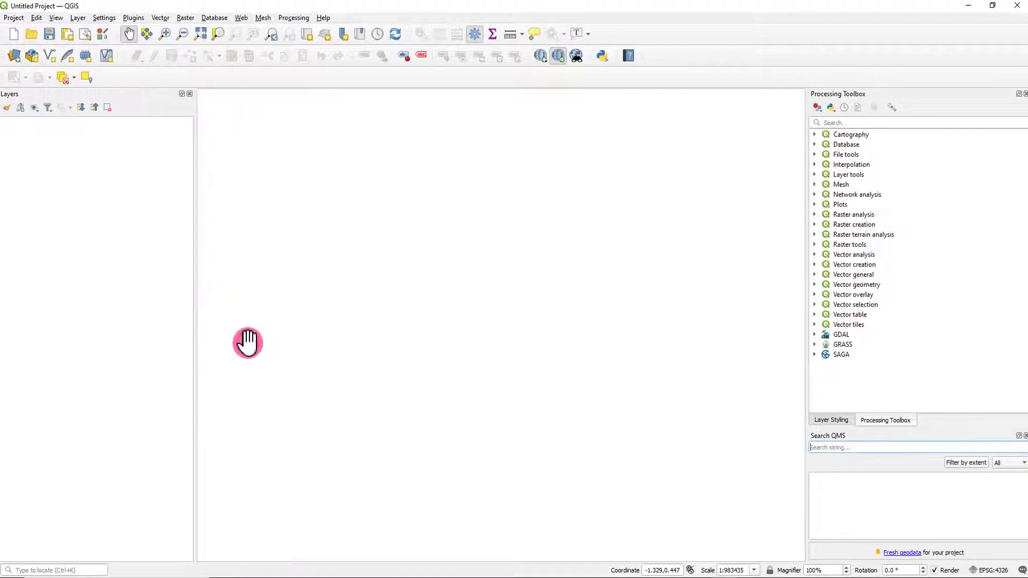
# Show the Browser panel again and enlarge it downward above the Layers panel.
pyautogui.click(79, 18)
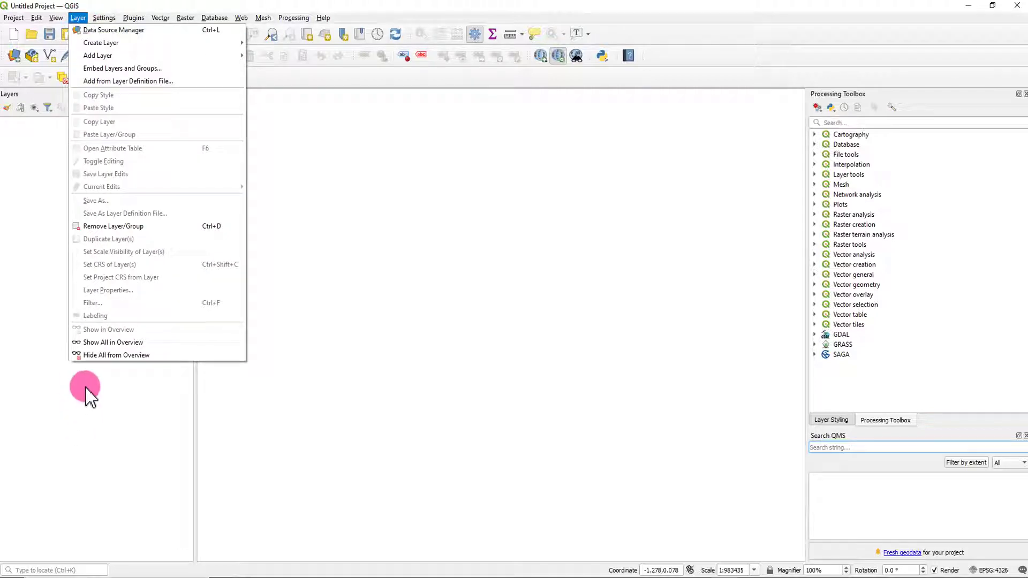
pyautogui.moveTo(56, 18)
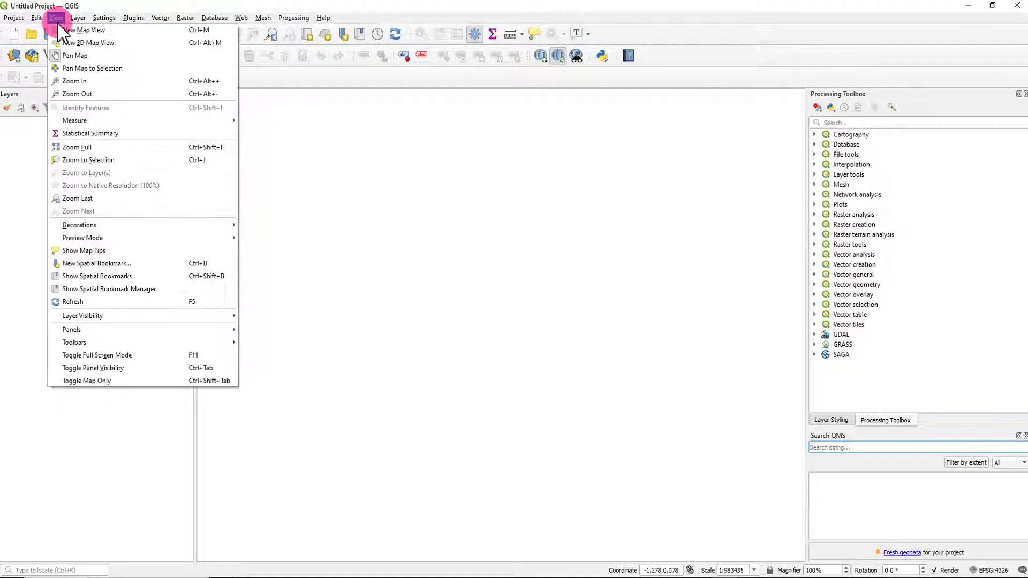
pyautogui.moveTo(152, 331)
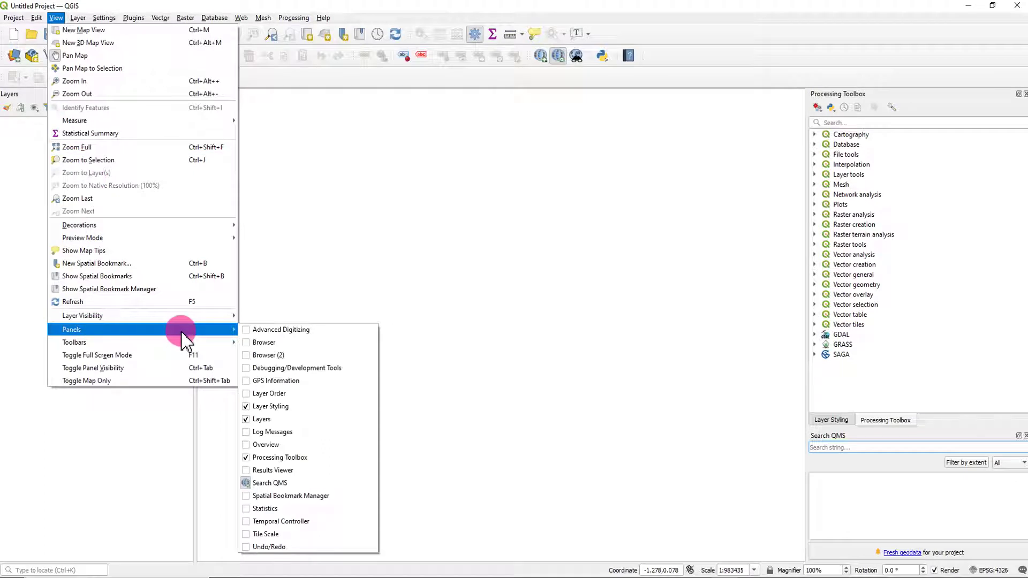
pyautogui.click(255, 346)
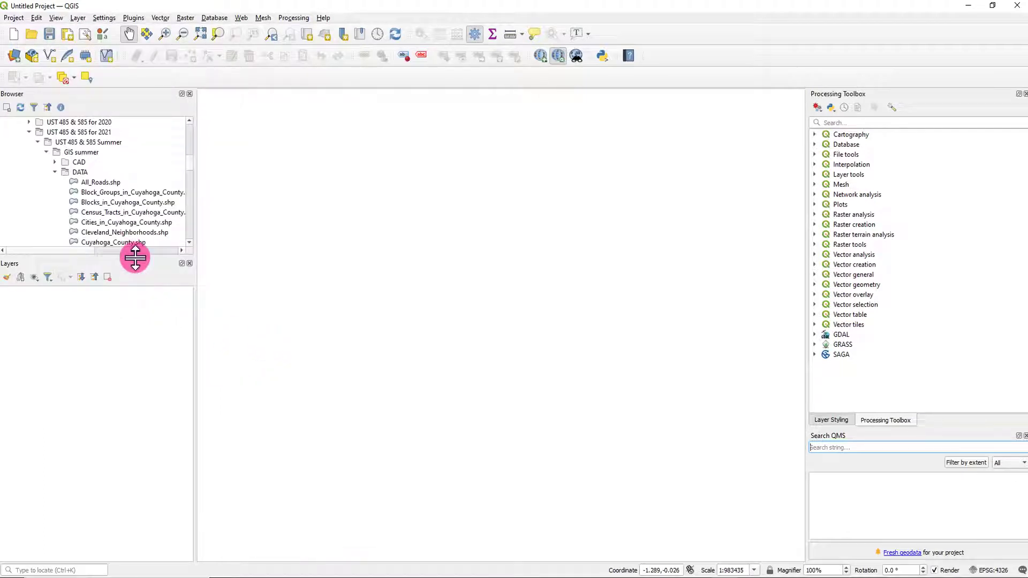
pyautogui.moveTo(136, 256); pyautogui.dragTo(138, 354)
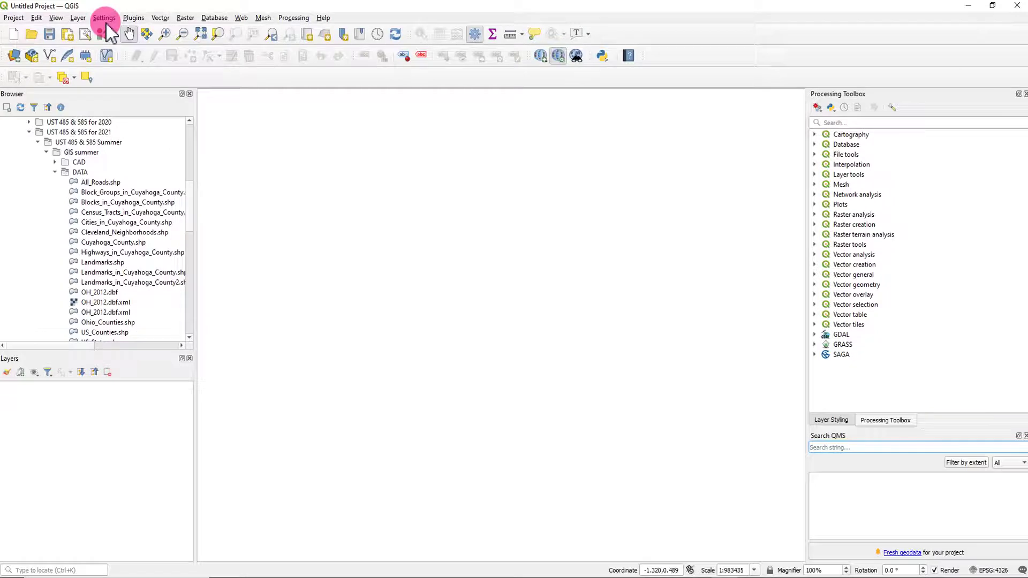
# Show the second browser panel, Browser (2), and make it taller above the Layers panel.
pyautogui.click(55, 18)
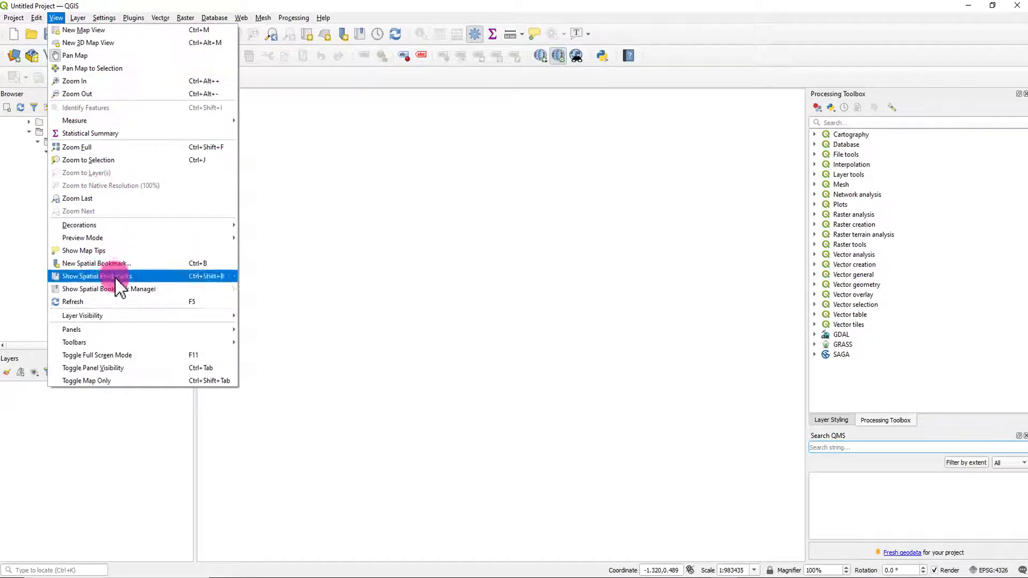
pyautogui.moveTo(121, 328)
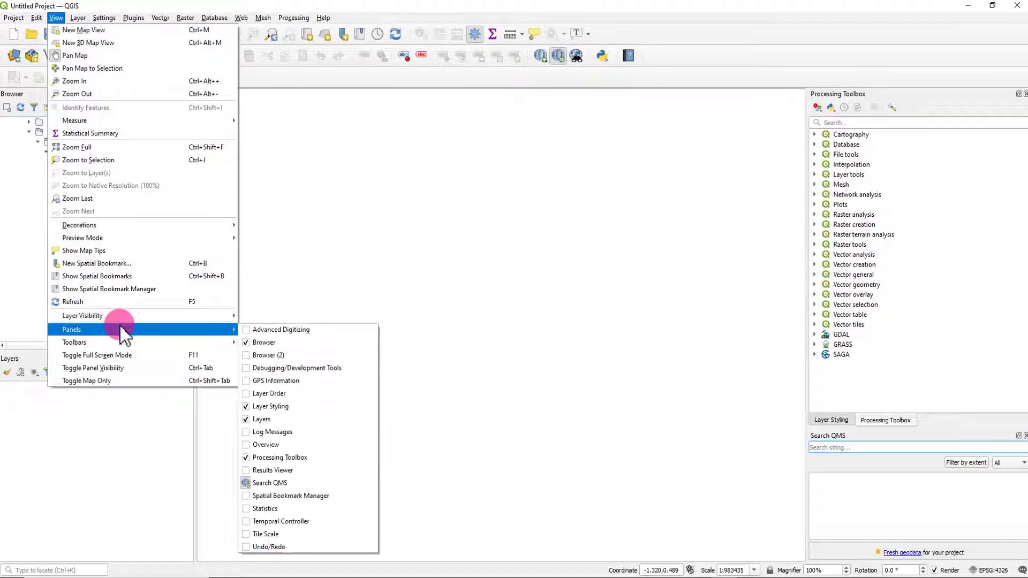
pyautogui.click(248, 356)
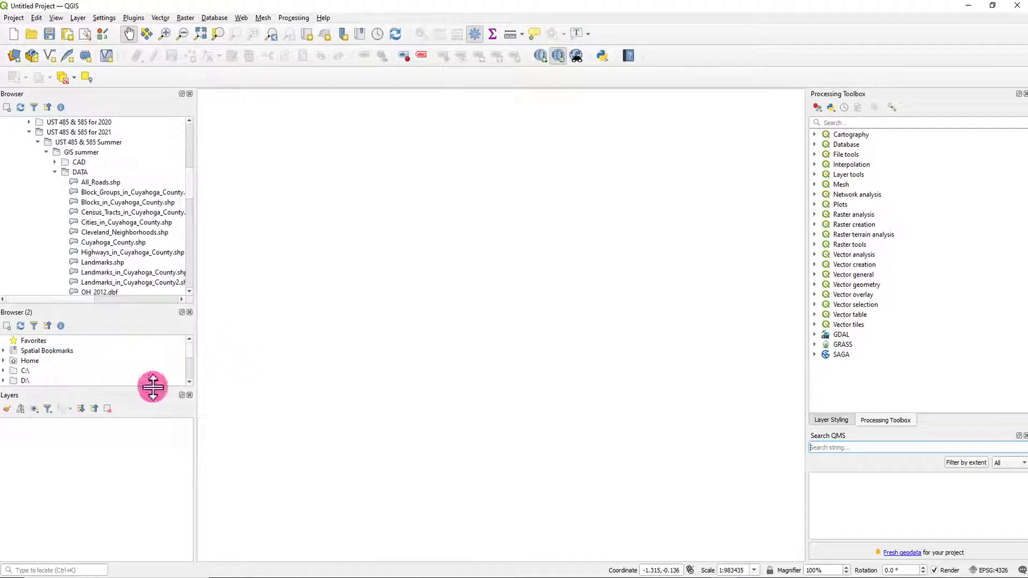
pyautogui.moveTo(151, 390); pyautogui.dragTo(151, 430)
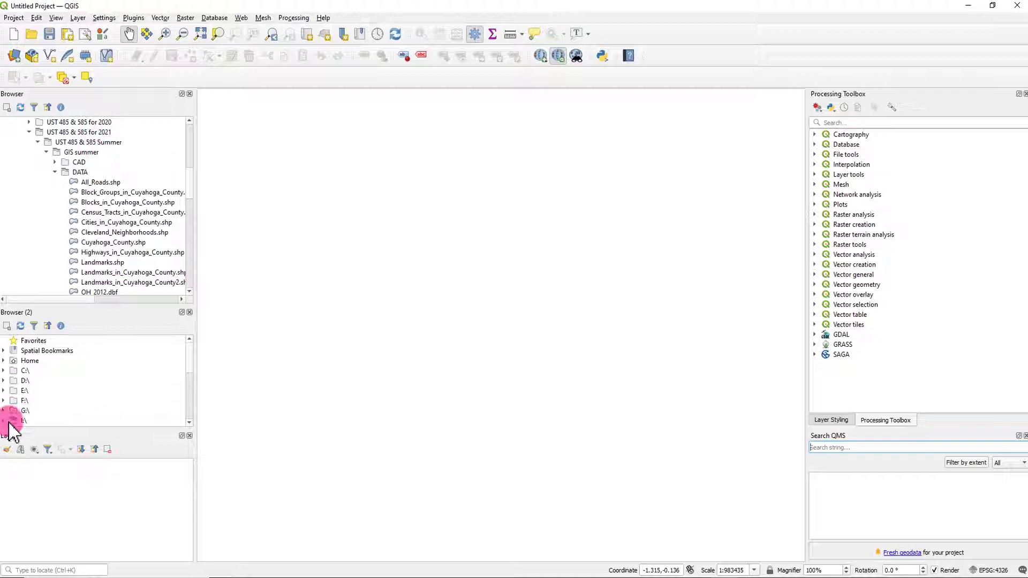
# In Browser (2), expand I:\, GIS Class, UST 486 & 586, UST 486 & 586 Fall 2020 and its Assignment folder.
pyautogui.click(3, 421)
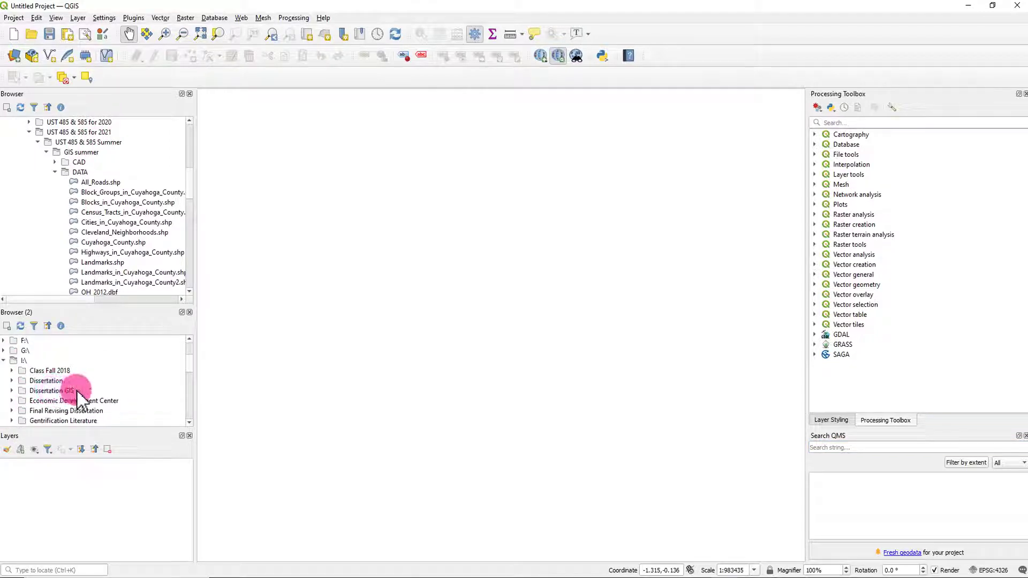
pyautogui.scroll(-1, 104, 399)
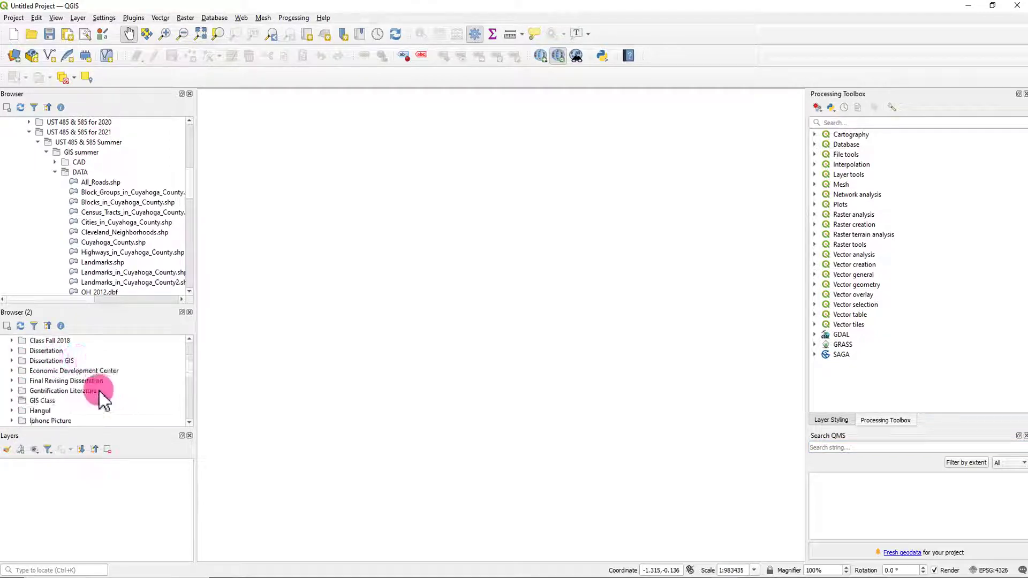
pyautogui.click(11, 401)
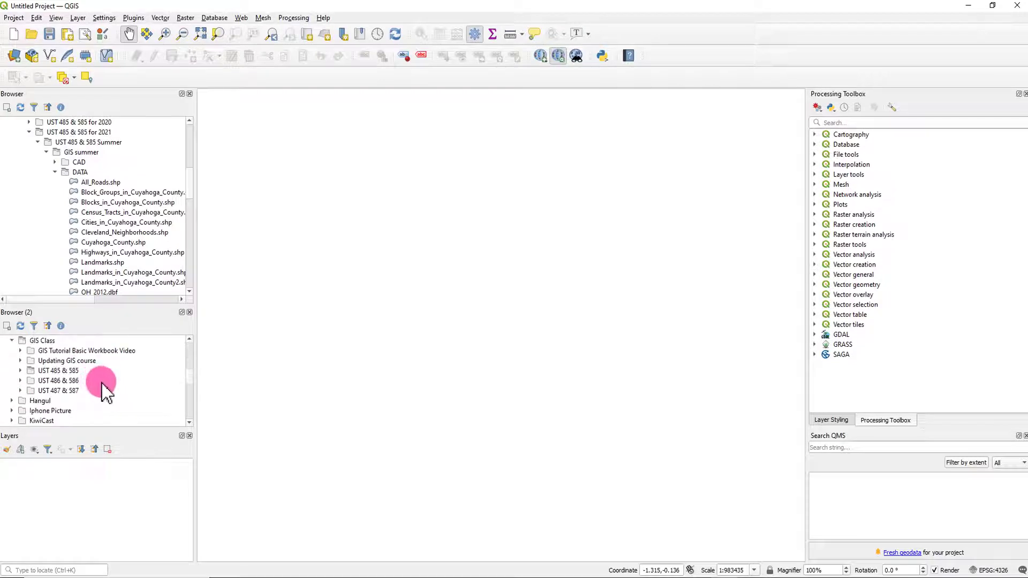
pyautogui.click(20, 381)
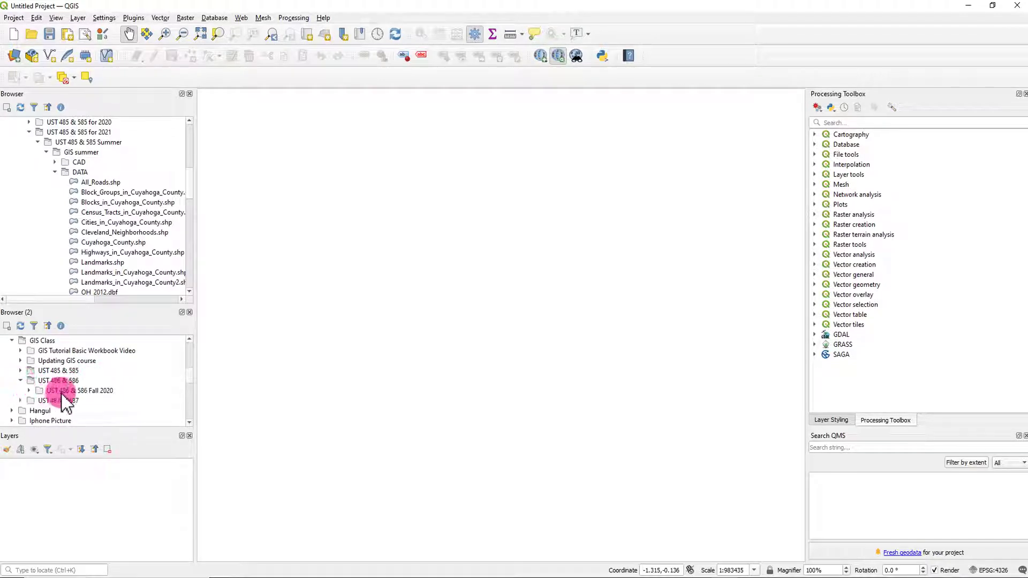
pyautogui.click(29, 390)
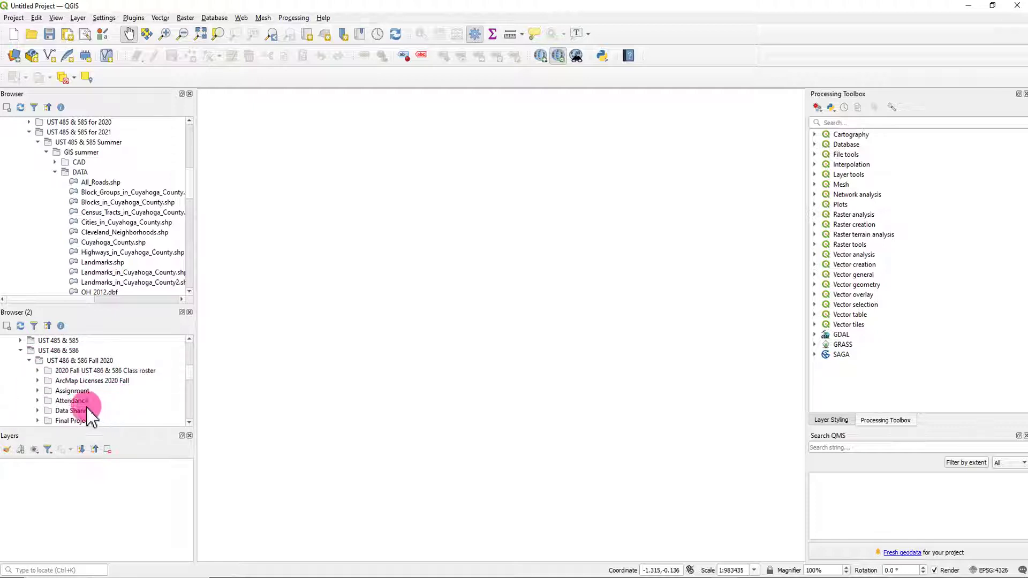
pyautogui.click(38, 391)
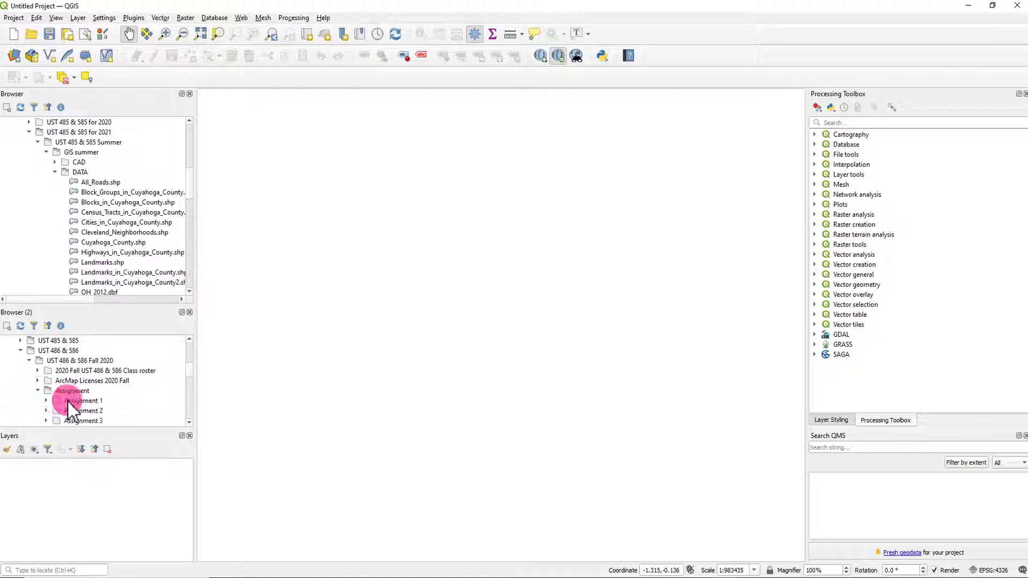
# In Browser (2), expand the Assignment 1 folder and select its tl_2018_us_county folder.
pyautogui.keyDown('shift'); pyautogui.click(47, 400); pyautogui.keyUp('shift')
pyautogui.click(46, 401)
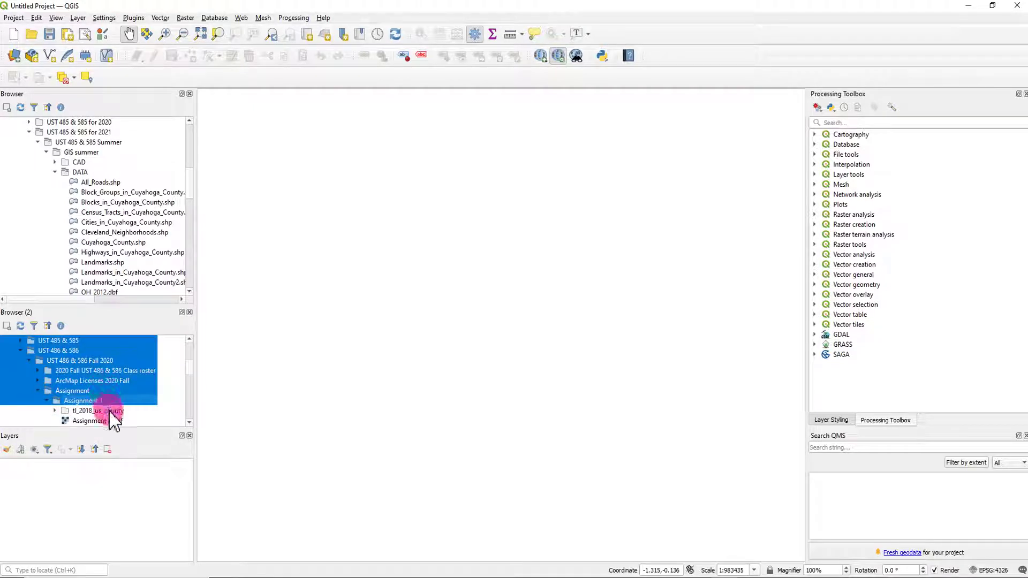
pyautogui.click(110, 411)
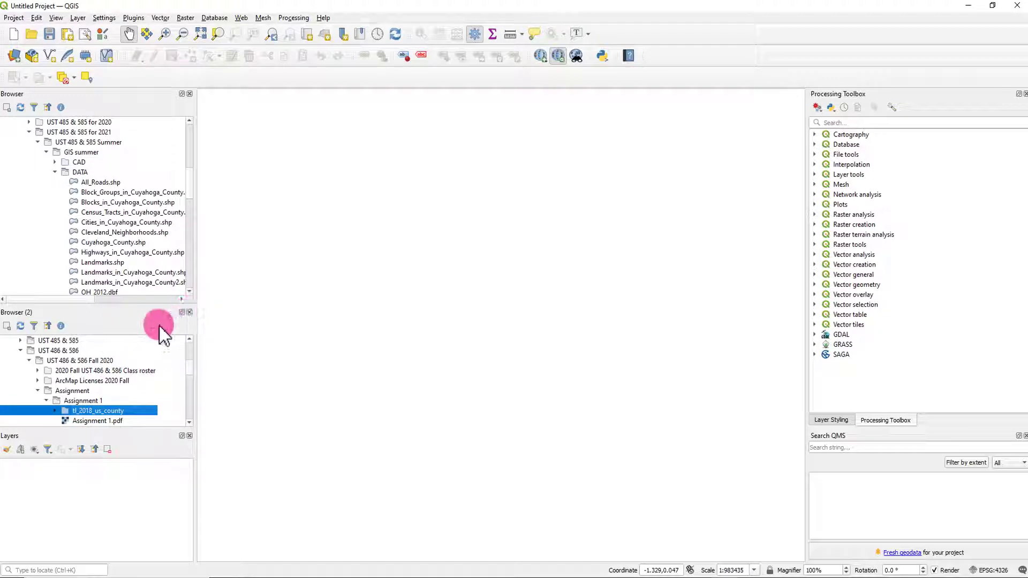
# Close the Browser (2) panel and review the list of panels that can be shown.
pyautogui.click(190, 312)
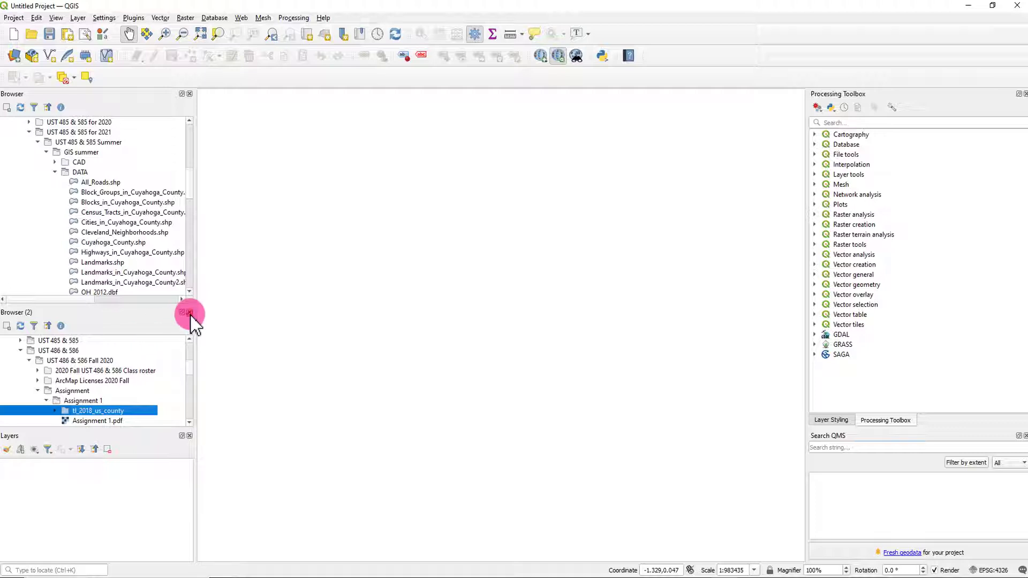
pyautogui.click(56, 18)
pyautogui.moveTo(126, 337)
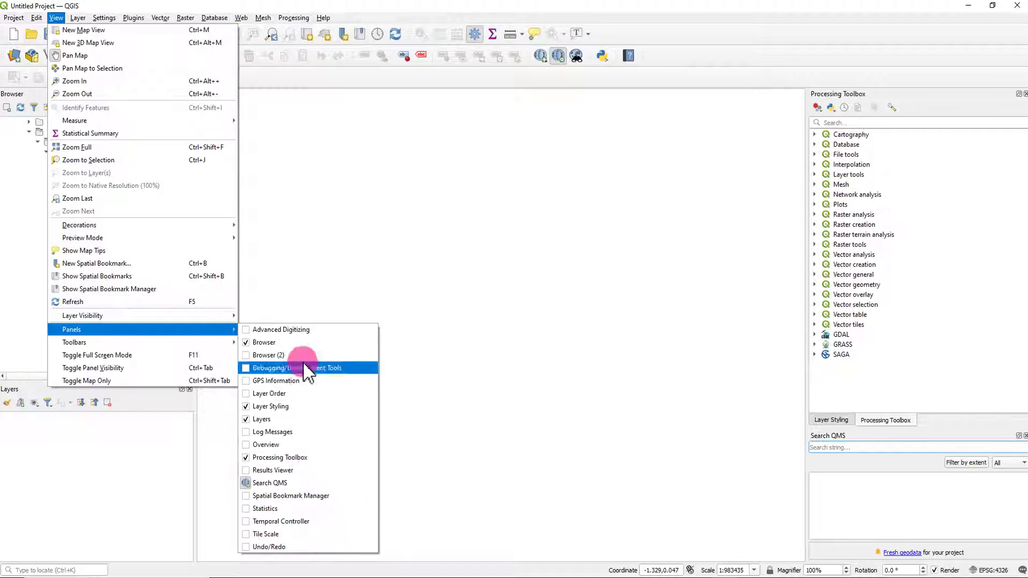
pyautogui.click(151, 412)
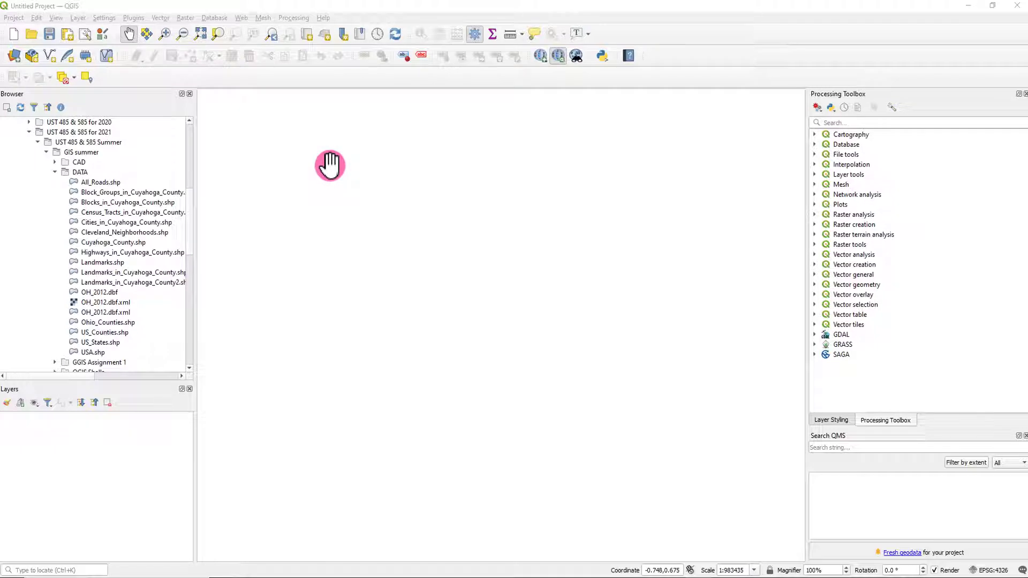
# Hide the Data Source Manager Toolbar and show it again.
pyautogui.click(56, 18)
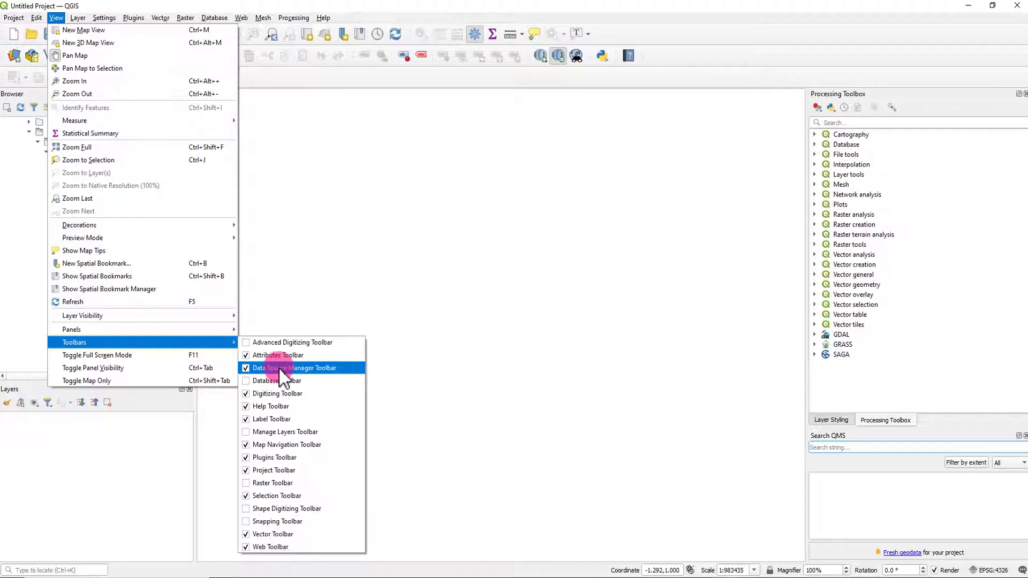
pyautogui.click(248, 368)
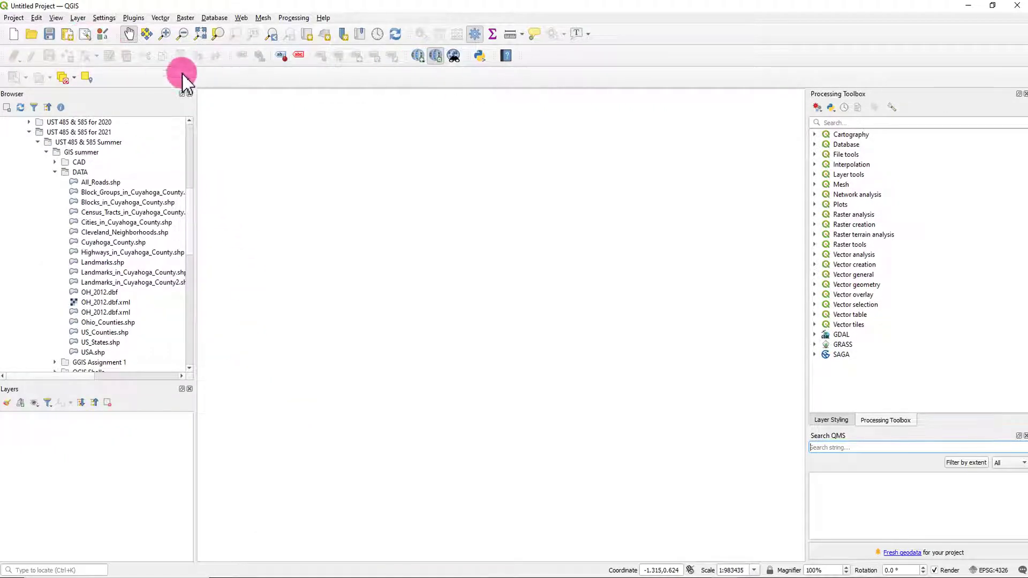
pyautogui.click(55, 17)
pyautogui.moveTo(97, 344)
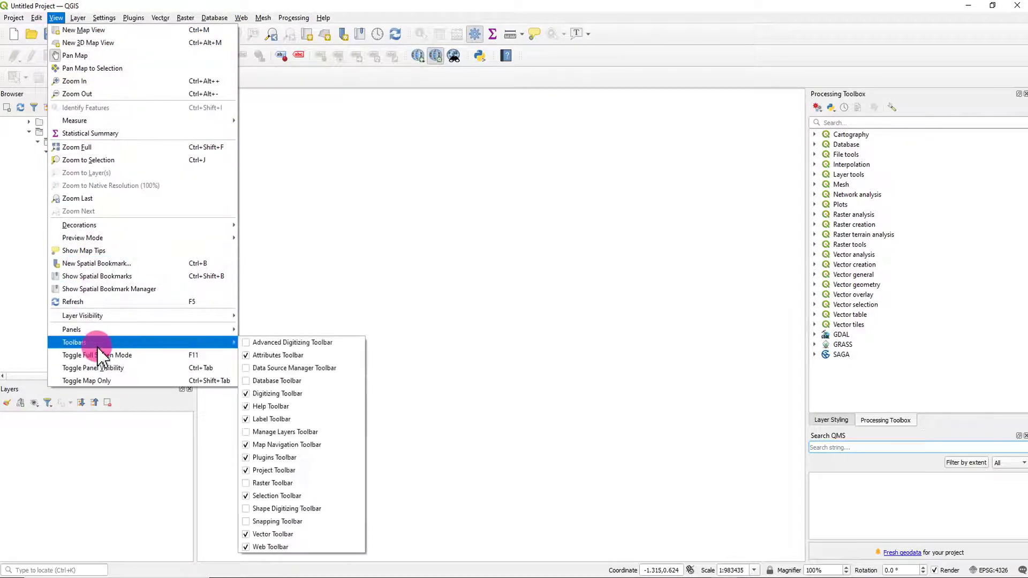
pyautogui.click(246, 368)
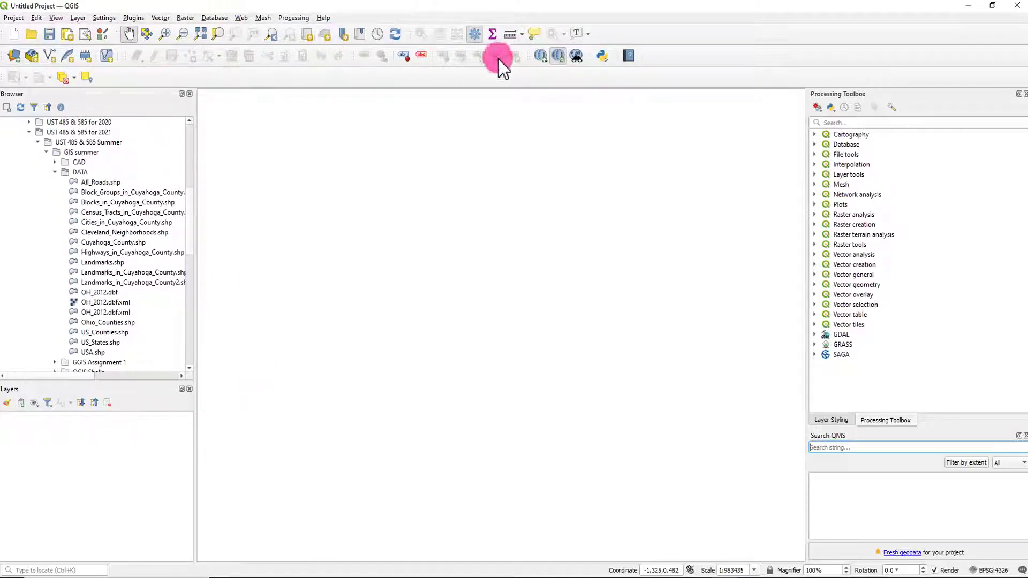
# Review the lists of available panels and toolbars without changing any of them.
pyautogui.click(55, 18)
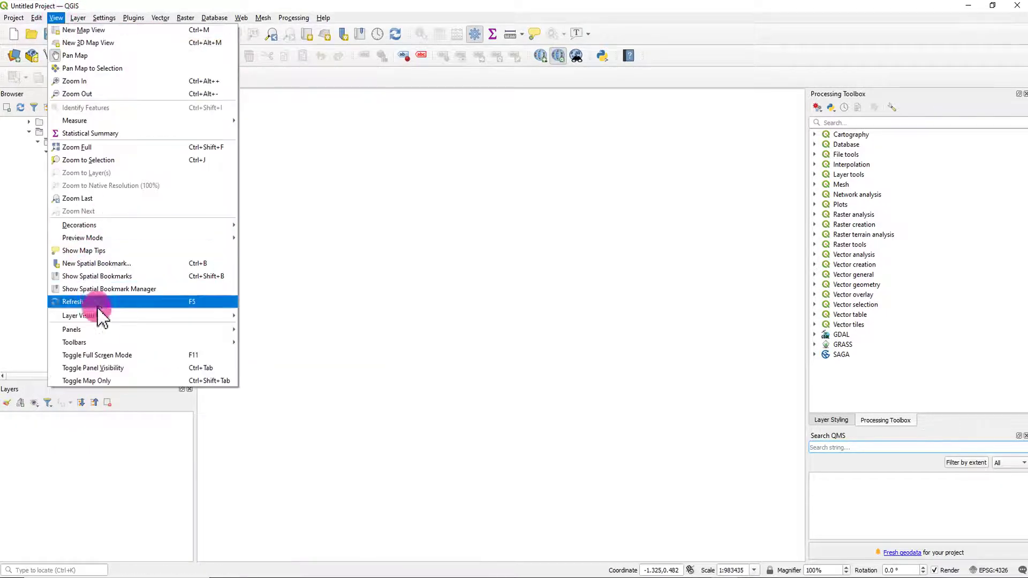
pyautogui.moveTo(70, 329)
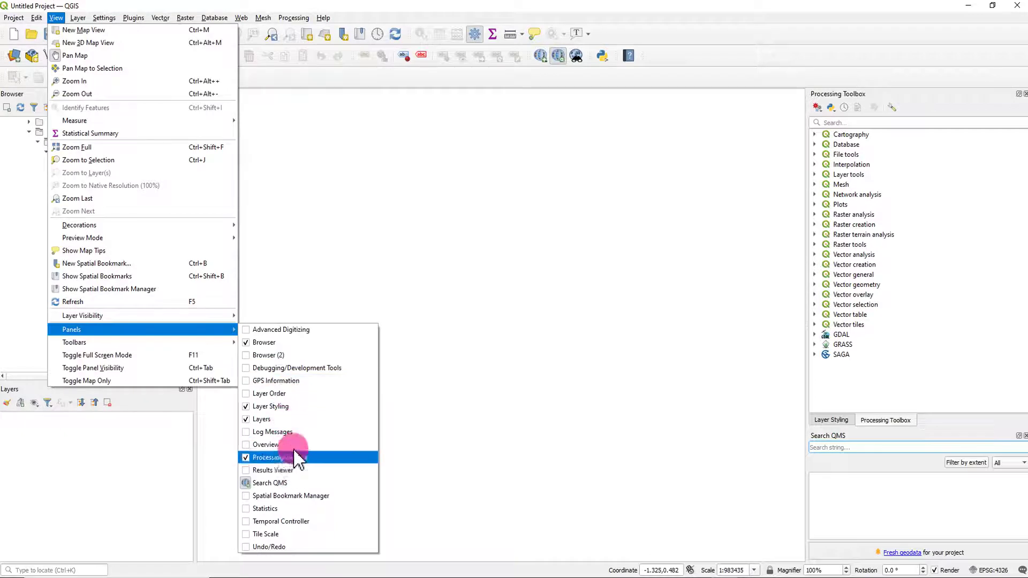
pyautogui.moveTo(101, 345)
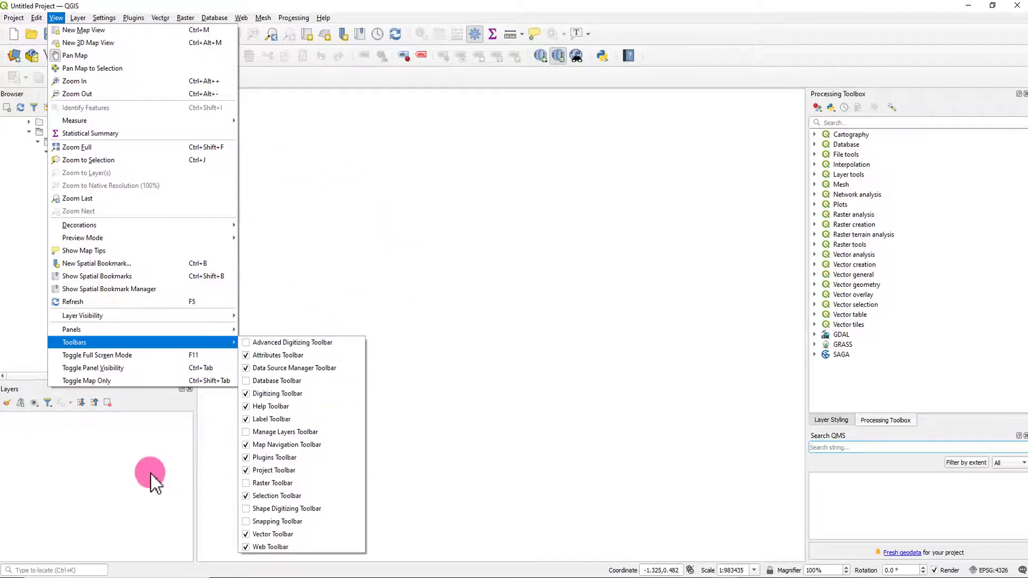
pyautogui.click(152, 474)
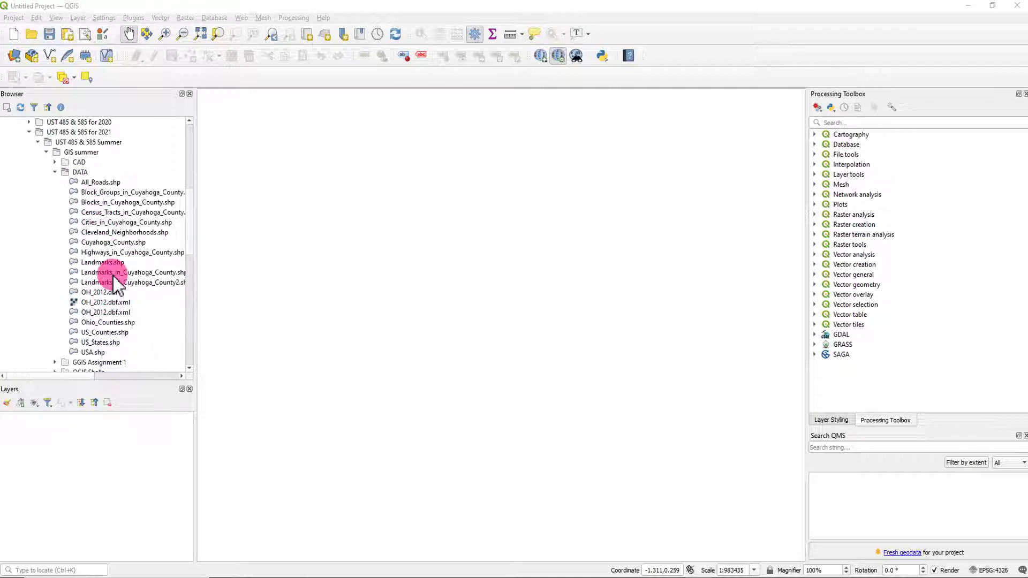
# Add Cities_in_Cuyahoga_County.shp from the DATA folder to the map, dismissing the coordinate transformation dialog.
pyautogui.click(128, 224)
pyautogui.moveTo(123, 227); pyautogui.dragTo(357, 242)
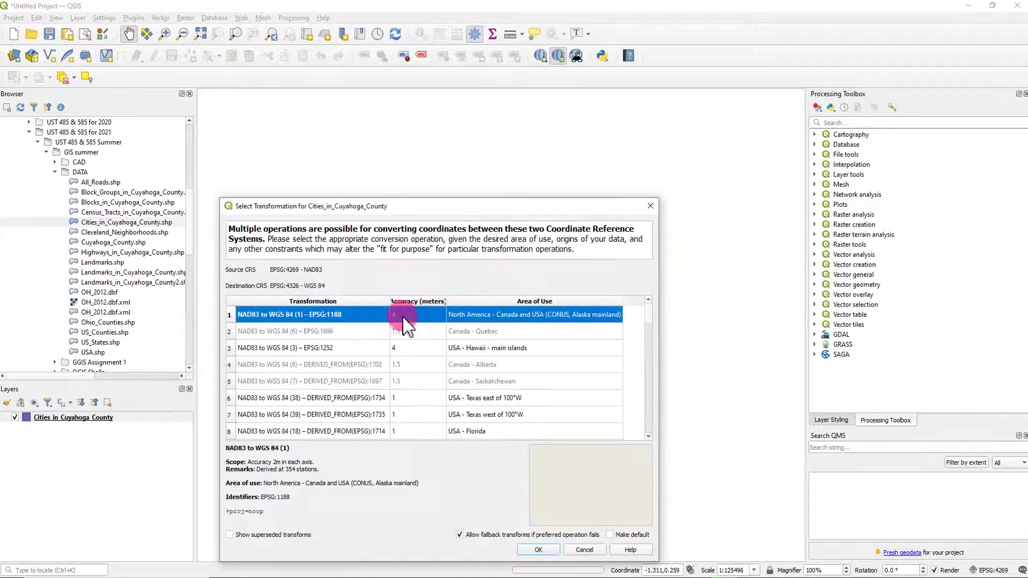
pyautogui.click(651, 204)
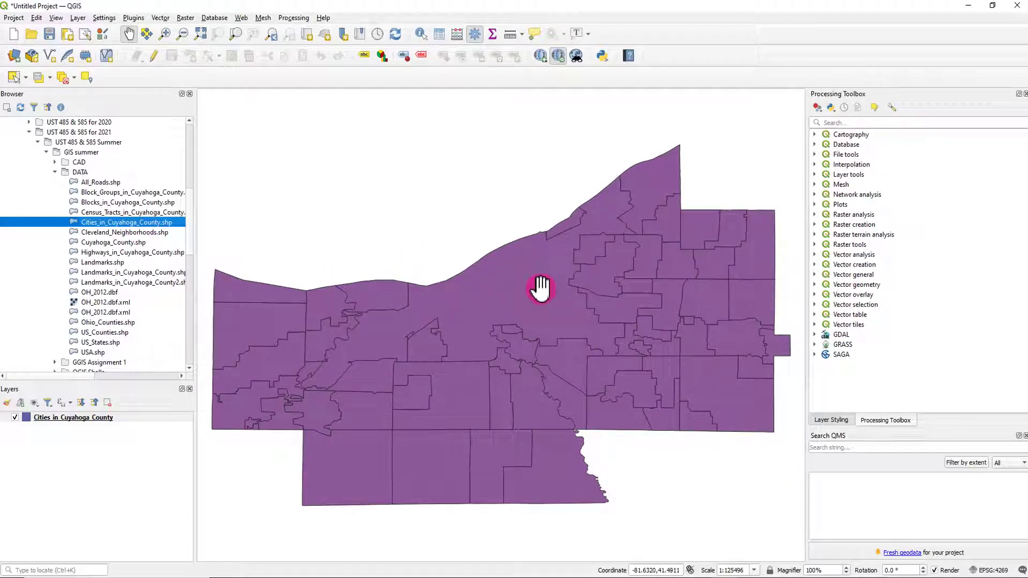
pyautogui.moveTo(538, 337); pyautogui.dragTo(547, 314)
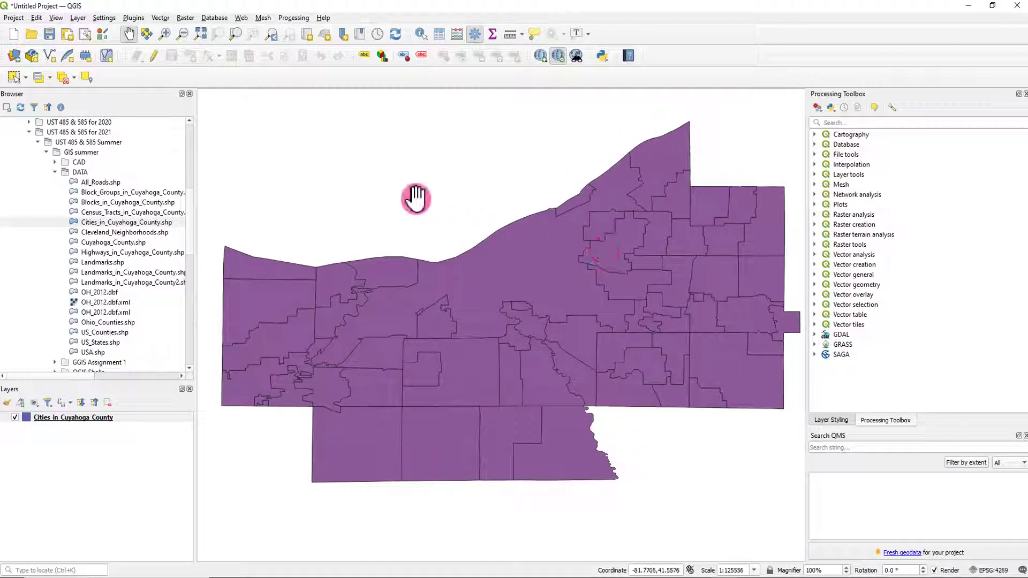
# Add Highways_in_Cuyahoga_County.shp and Landmarks_in_Cuyahoga_County2.shp from the DATA folder to the map.
pyautogui.click(158, 253)
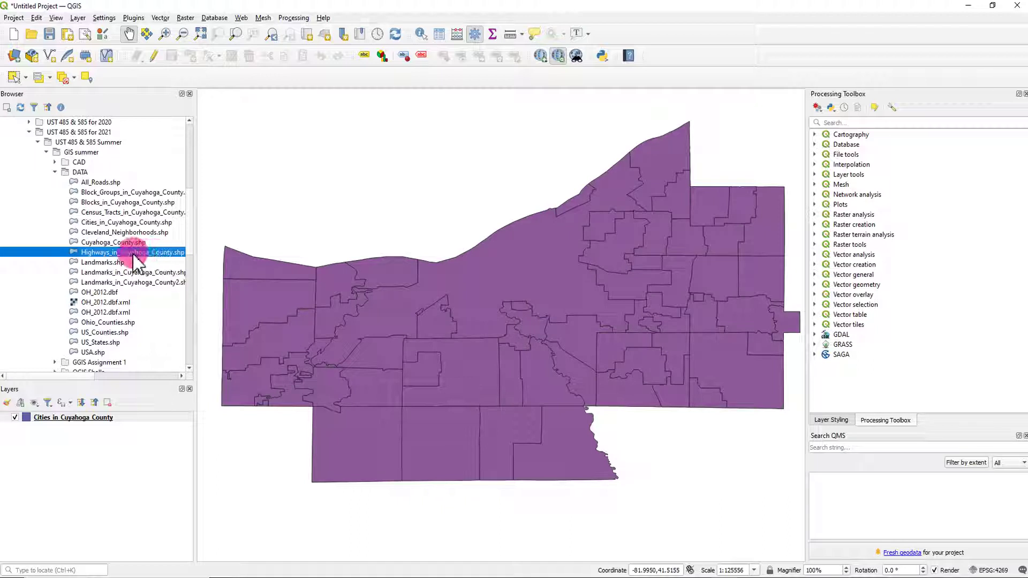
pyautogui.moveTo(131, 261)
pyautogui.mouseDown()
pyautogui.moveTo(348, 268)
pyautogui.moveTo(355, 349)
pyautogui.mouseUp()
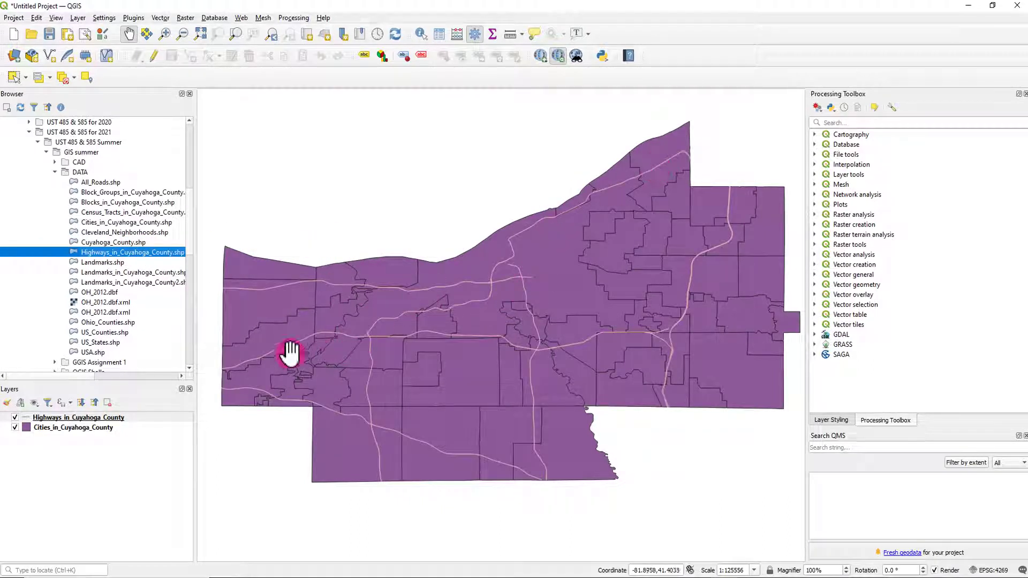
pyautogui.click(142, 286)
pyautogui.moveTo(129, 287); pyautogui.dragTo(371, 290)
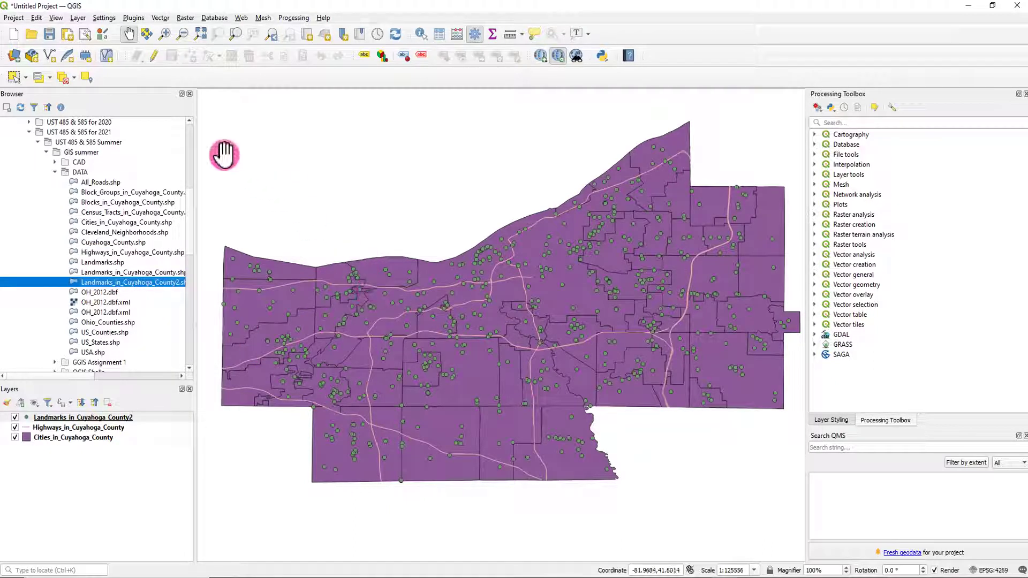
# Select the landmarks, cities and highways layers one after another to point out the loaded layers, and clear the selection.
pyautogui.click(85, 418)
pyautogui.click(94, 438)
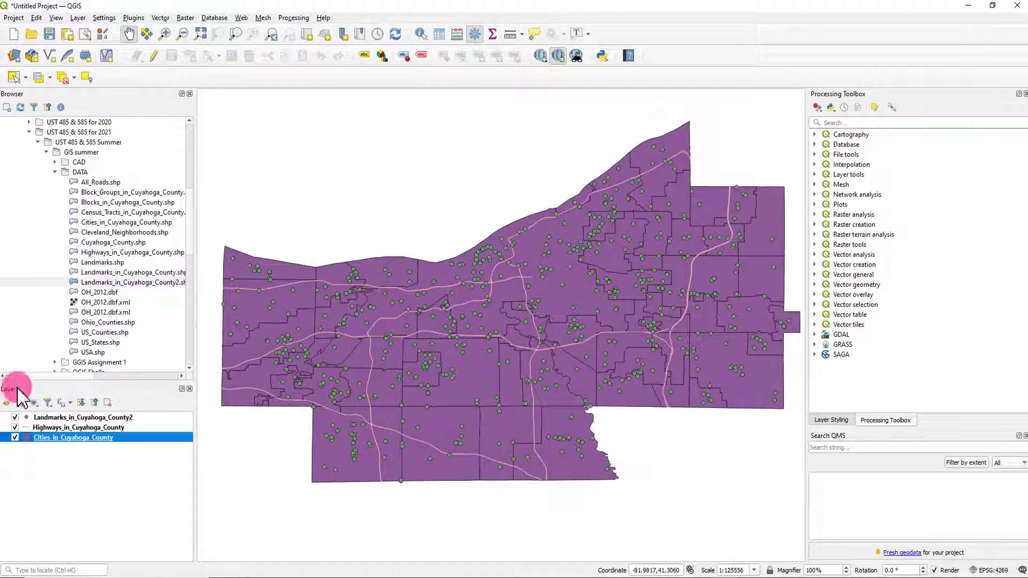
pyautogui.click(126, 428)
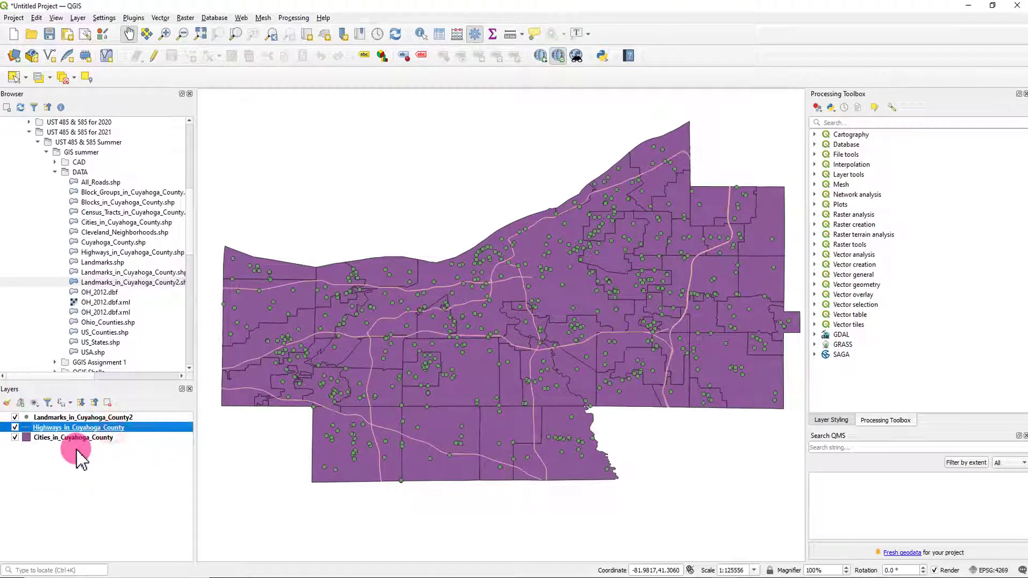
pyautogui.click(78, 445)
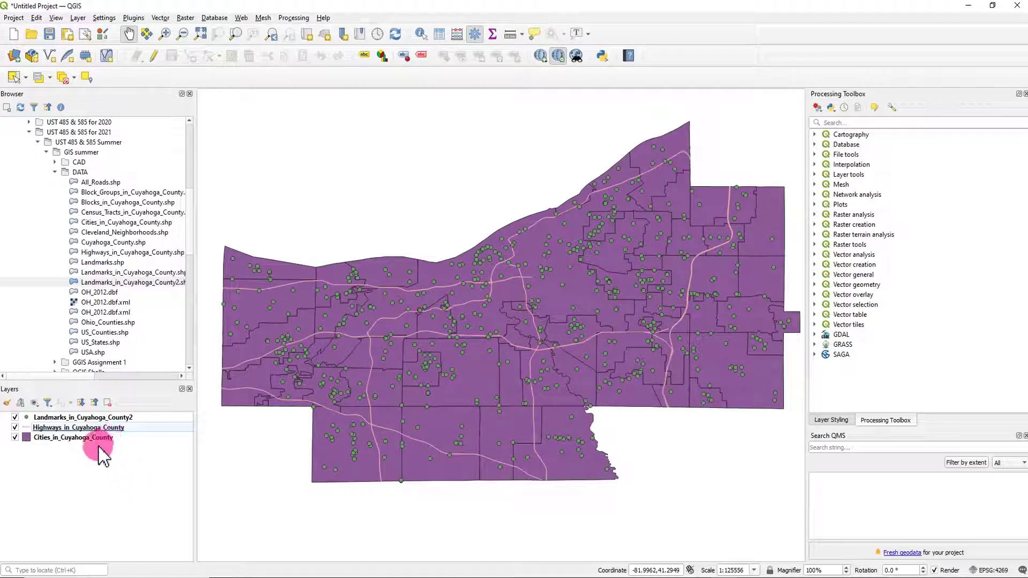
# Open the attribute table of Cities_in_Cuyahoga_County, narrow its window and move it aside so the map is mostly uncovered.
pyautogui.click(53, 438)
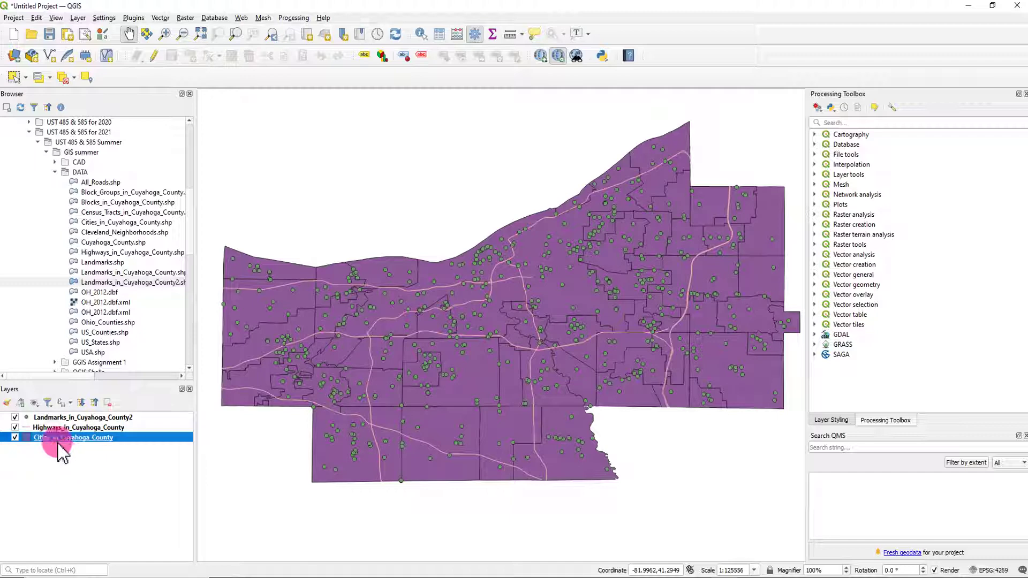
pyautogui.rightClick(103, 440)
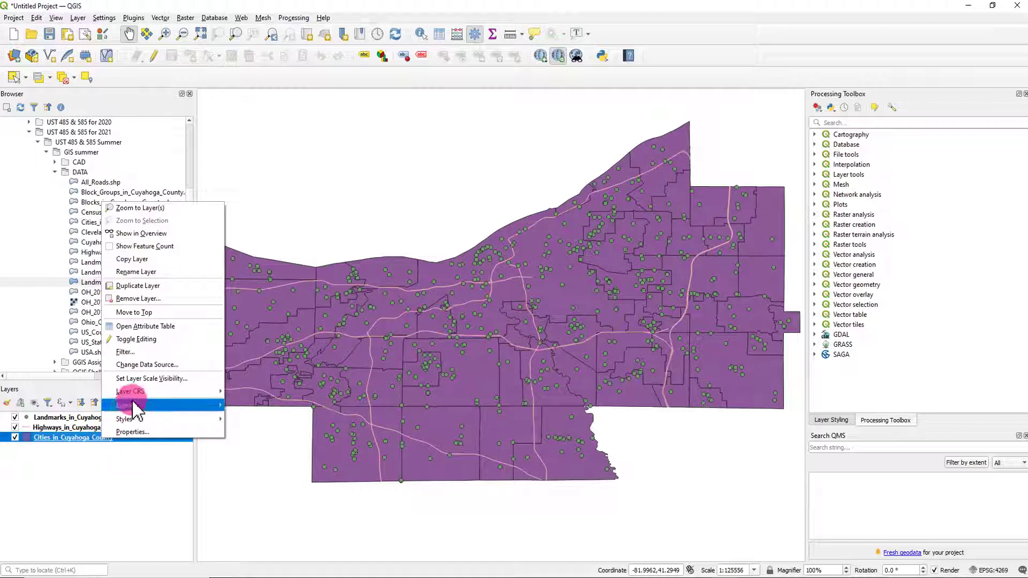
pyautogui.click(164, 328)
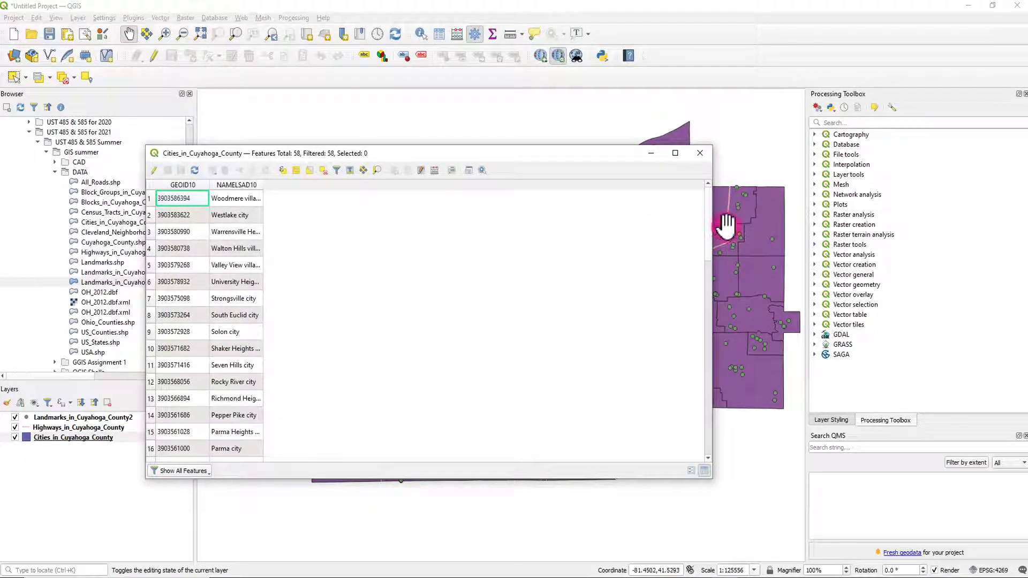
pyautogui.moveTo(715, 218); pyautogui.dragTo(436, 219)
pyautogui.moveTo(331, 153); pyautogui.dragTo(887, 152)
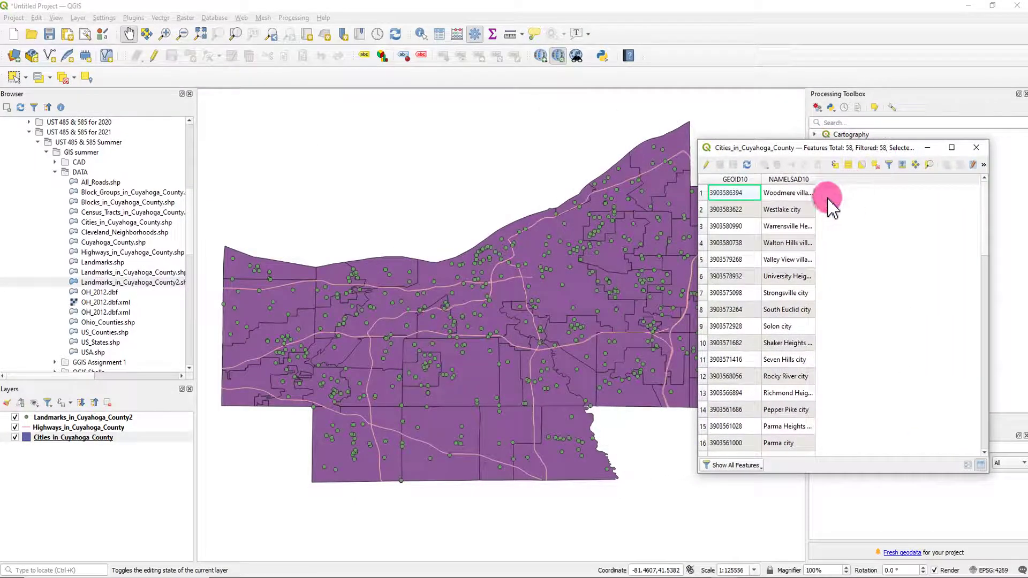
# Sort the cities attribute table alphabetically ascending by the NAMELSAD10 column.
pyautogui.click(797, 185)
pyautogui.click(796, 184)
pyautogui.click(797, 185)
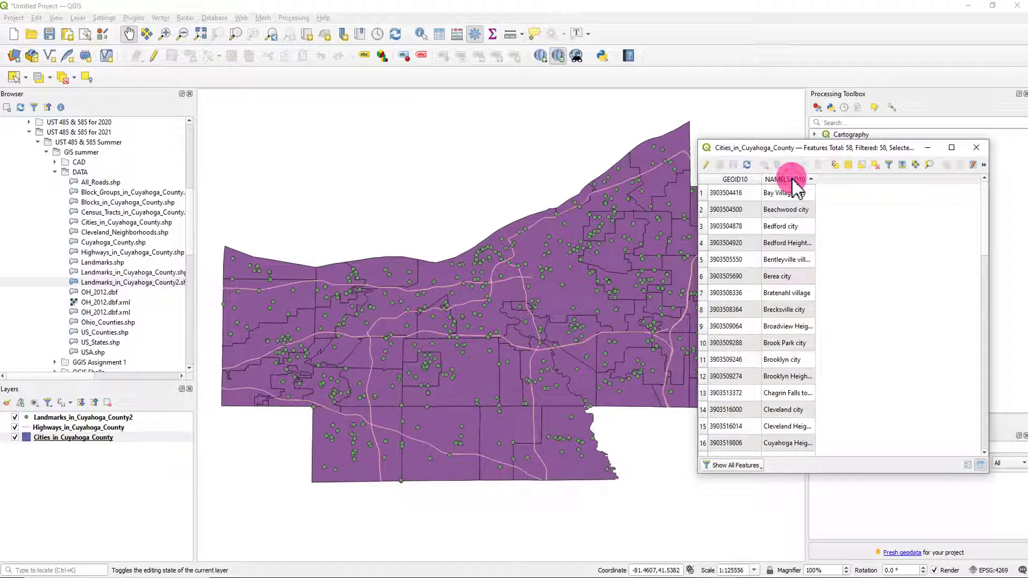
# Select the Cleveland city record and then the Chagrin Falls record to locate each on the map.
pyautogui.scroll(-2, 802, 321)
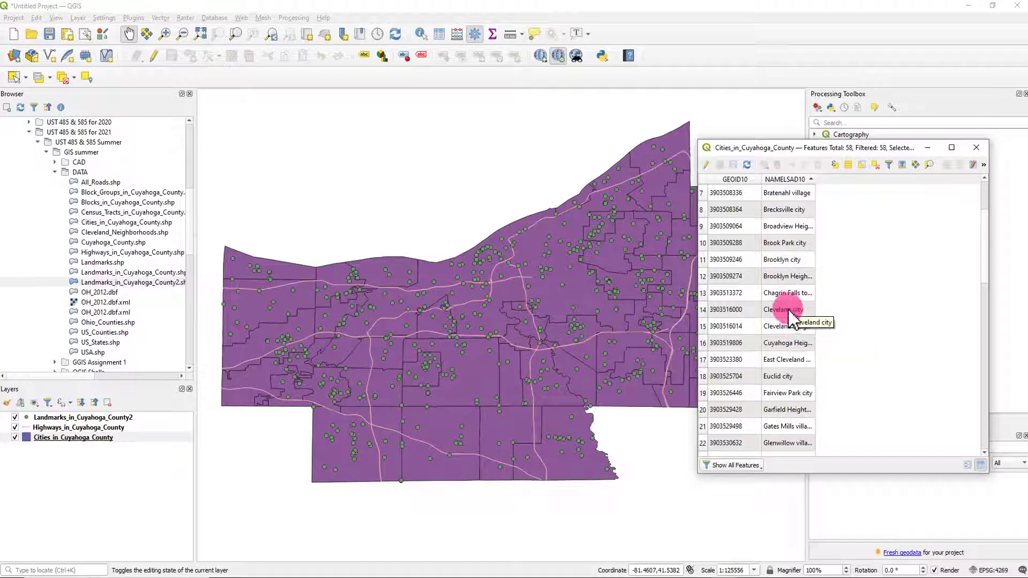
pyautogui.click(703, 311)
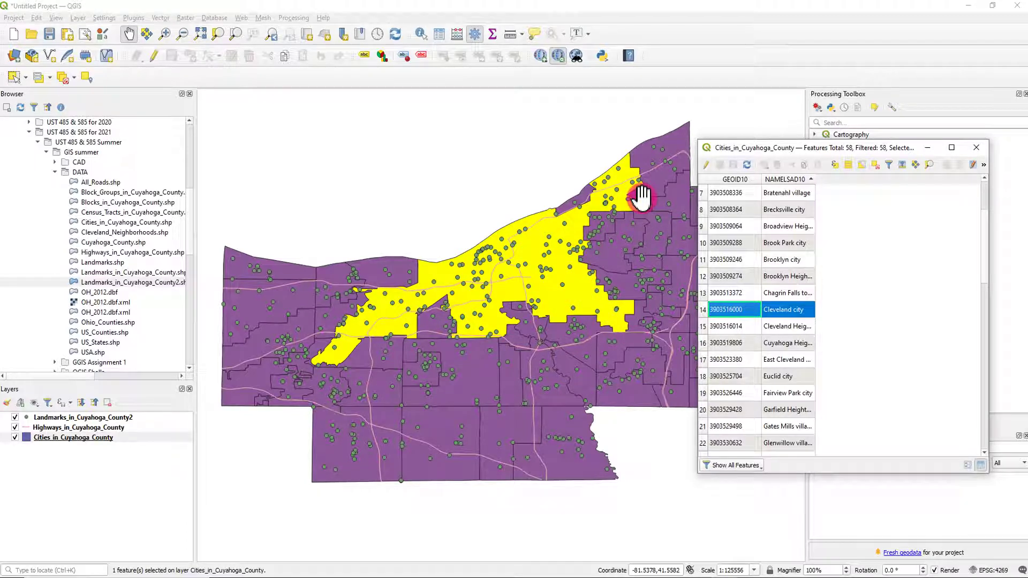
pyautogui.click(707, 293)
# Move the attribute table away from the eastern cities on the map and make its window narrower.
pyautogui.moveTo(783, 151); pyautogui.dragTo(897, 156)
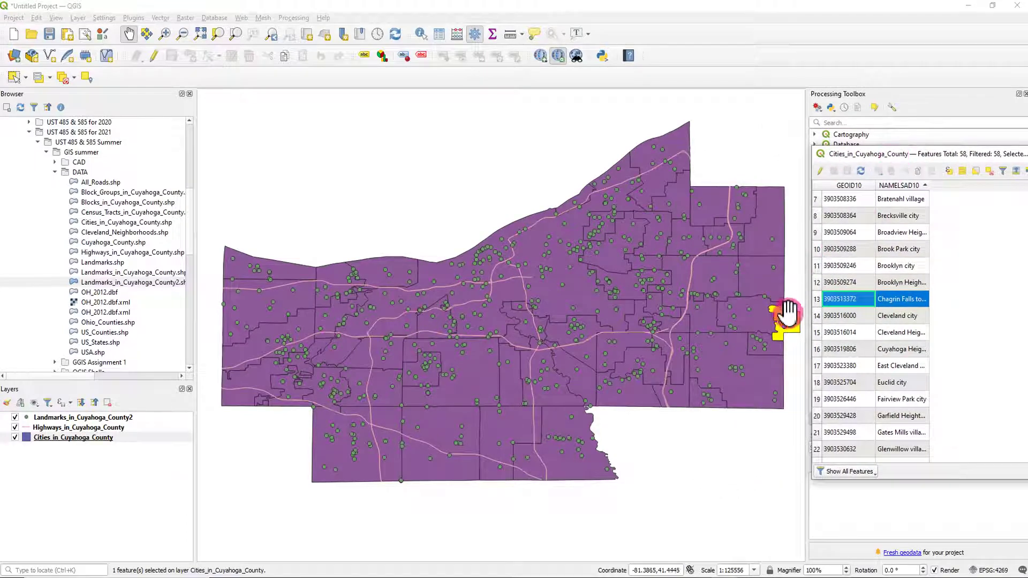
pyautogui.moveTo(930, 161); pyautogui.dragTo(133, 73)
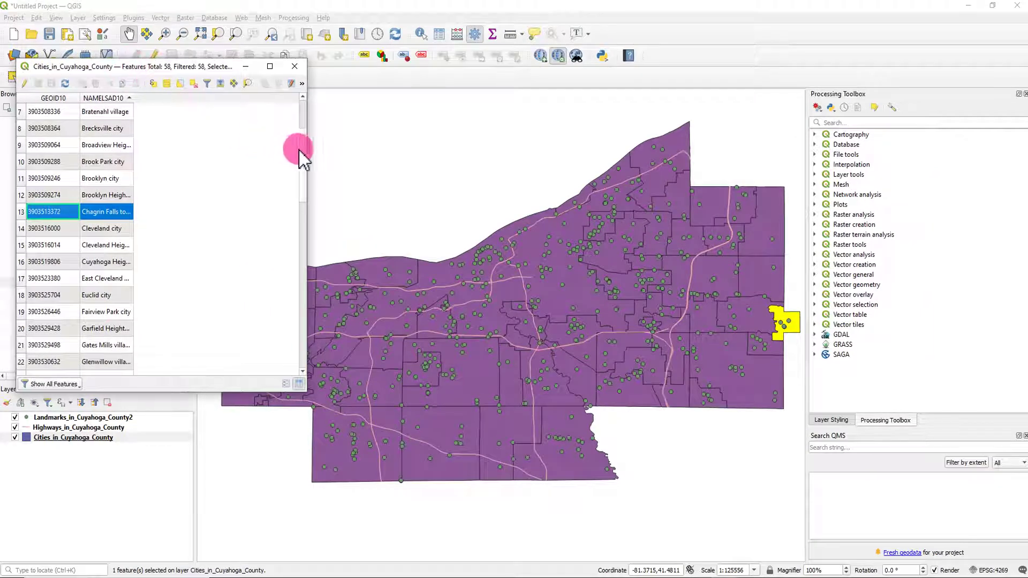
pyautogui.moveTo(306, 148); pyautogui.dragTo(215, 153)
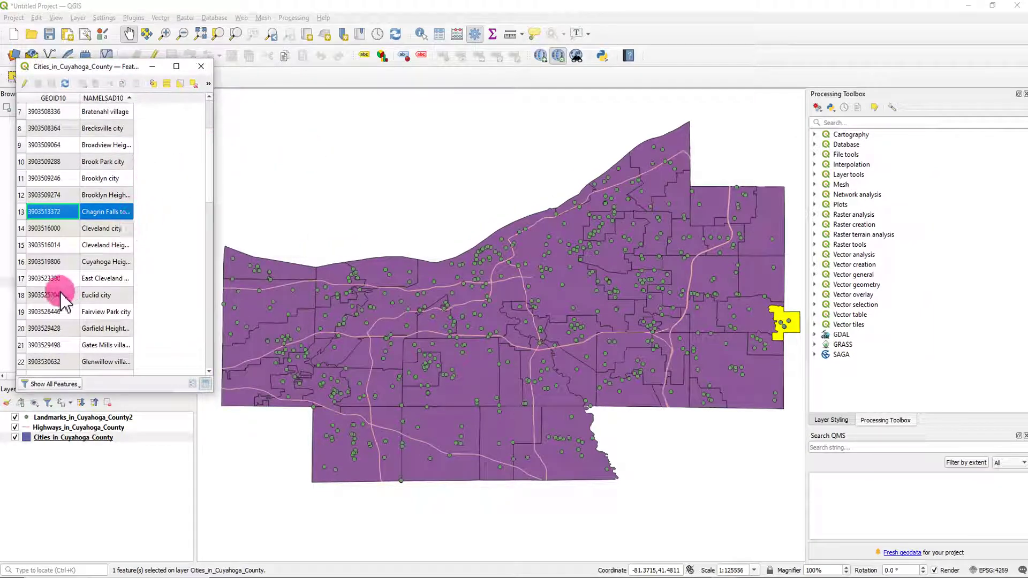
# Select the Euclid city record and then the Brooklyn Heights record to highlight each on the map.
pyautogui.click(20, 298)
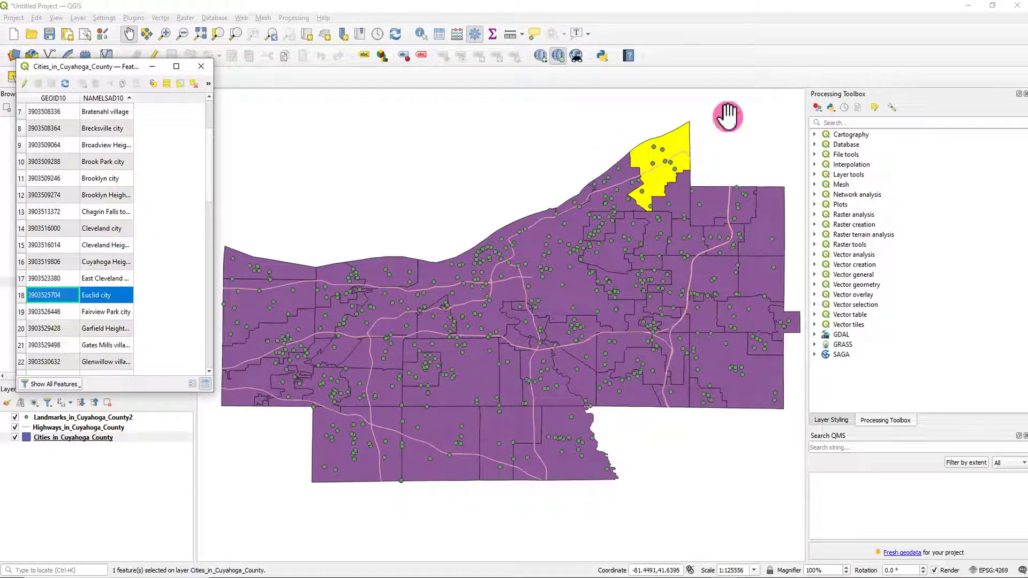
pyautogui.scroll(1, 100, 287)
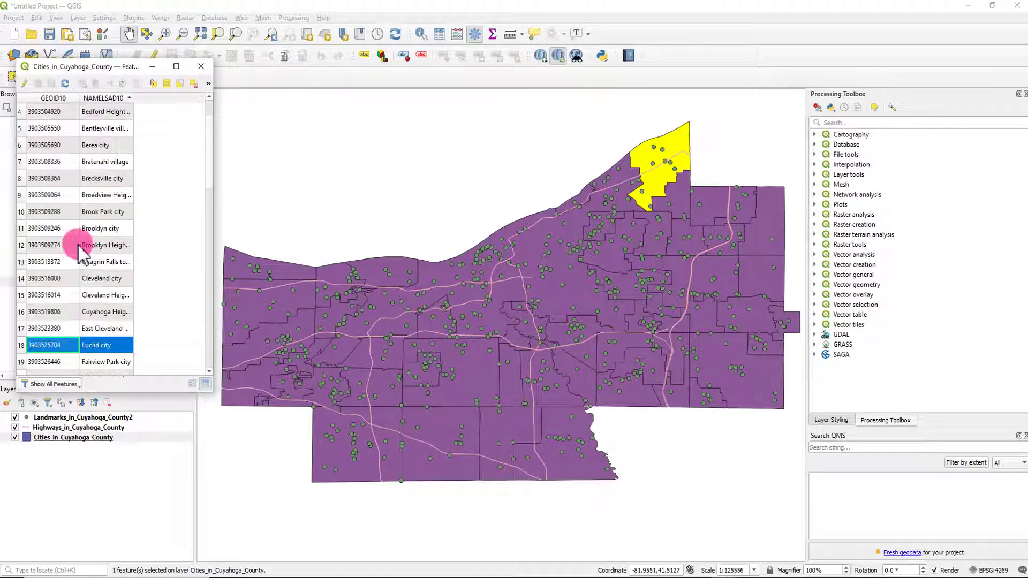
pyautogui.click(21, 246)
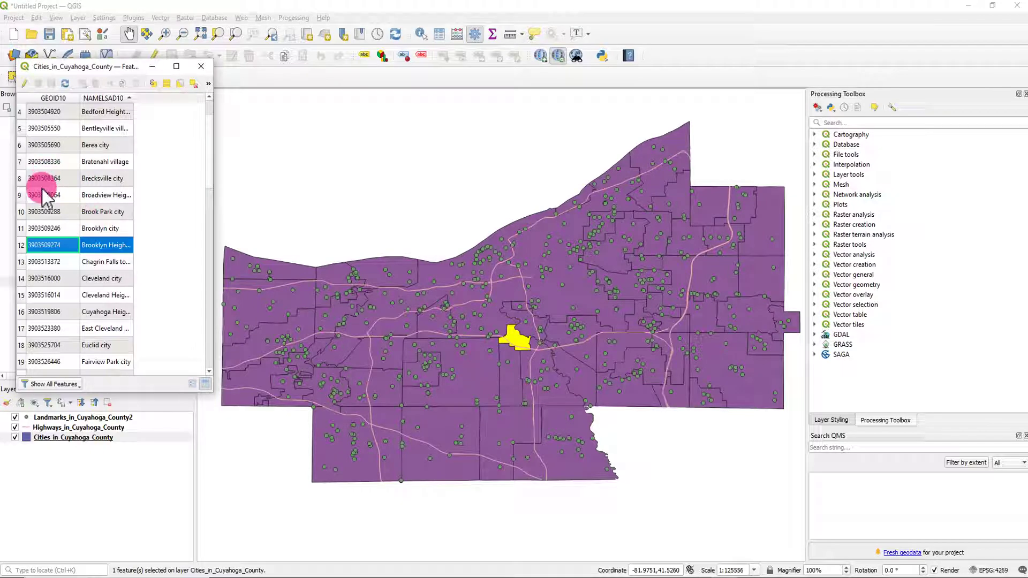
# Select the Brecksville city record to locate it on the map and widen the attribute table window.
pyautogui.click(27, 181)
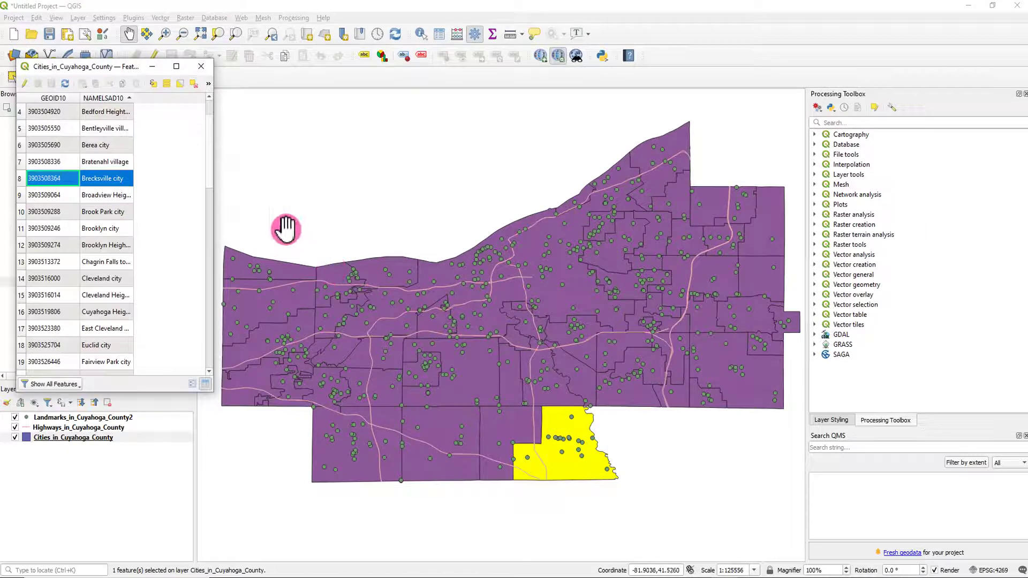
pyautogui.moveTo(214, 159); pyautogui.dragTo(331, 159)
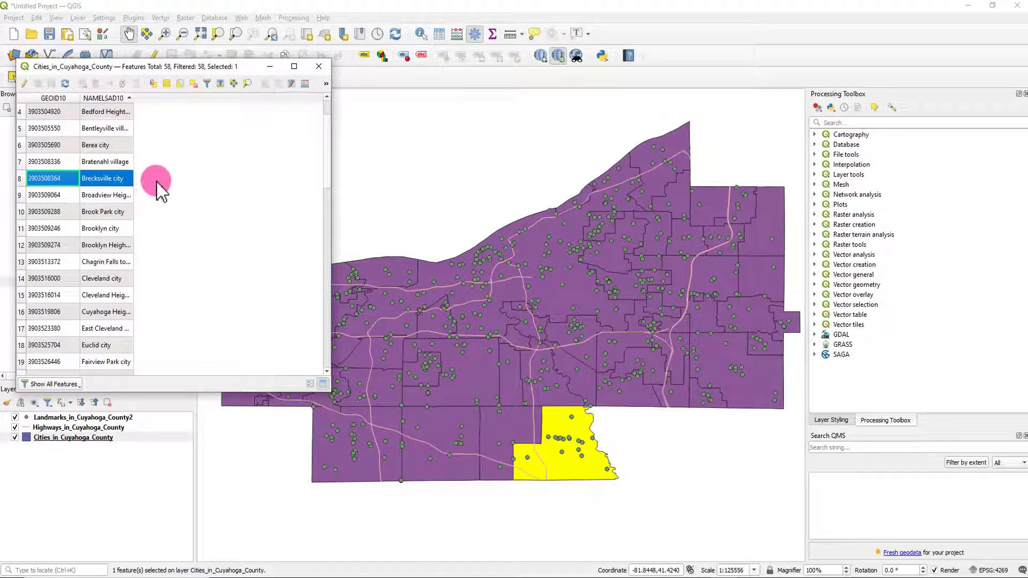
pyautogui.click(106, 180)
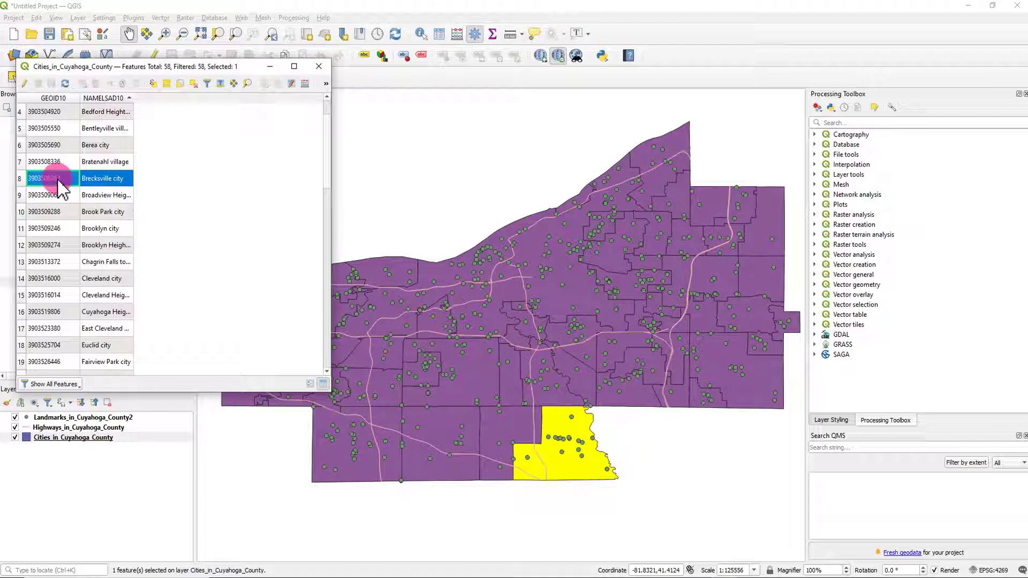
# Select the records from East Cleveland down to Highland Heights one by one, ending on Gates Mills village, to locate each on the map.
pyautogui.scroll(-2, 61, 231)
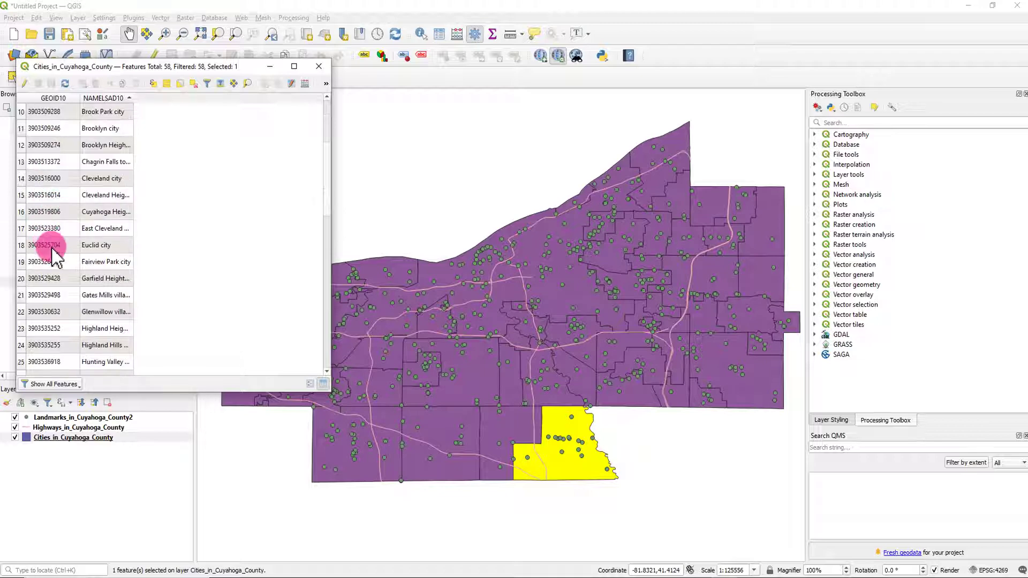
pyautogui.scroll(2, 64, 275)
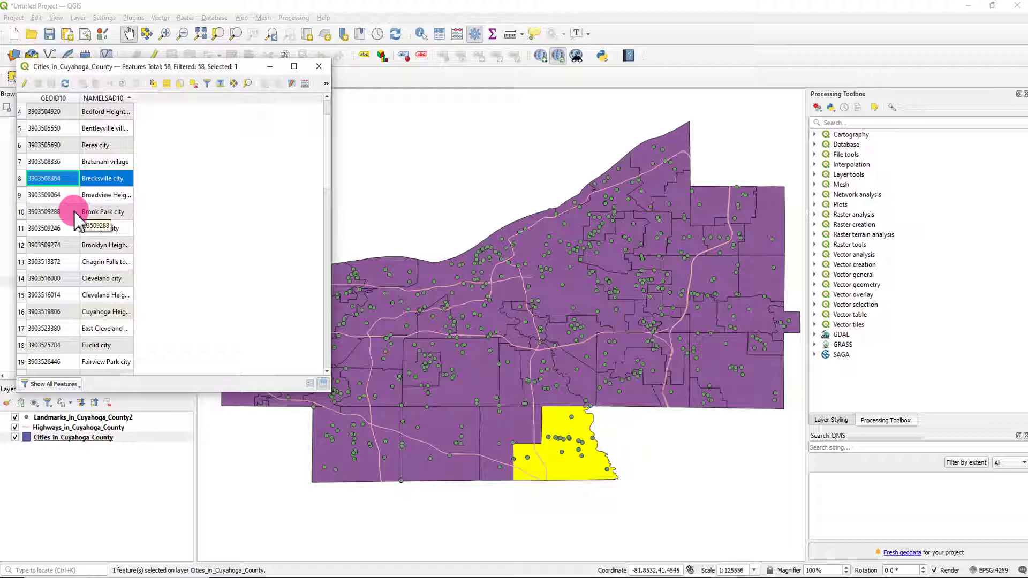
pyautogui.scroll(-2, 80, 221)
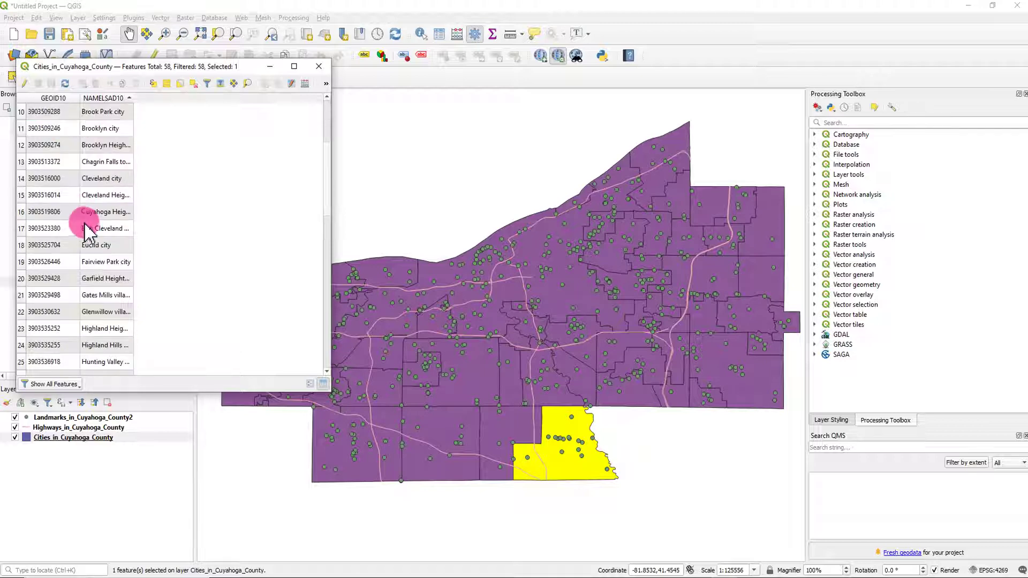
pyautogui.click(22, 228)
pyautogui.click(23, 245)
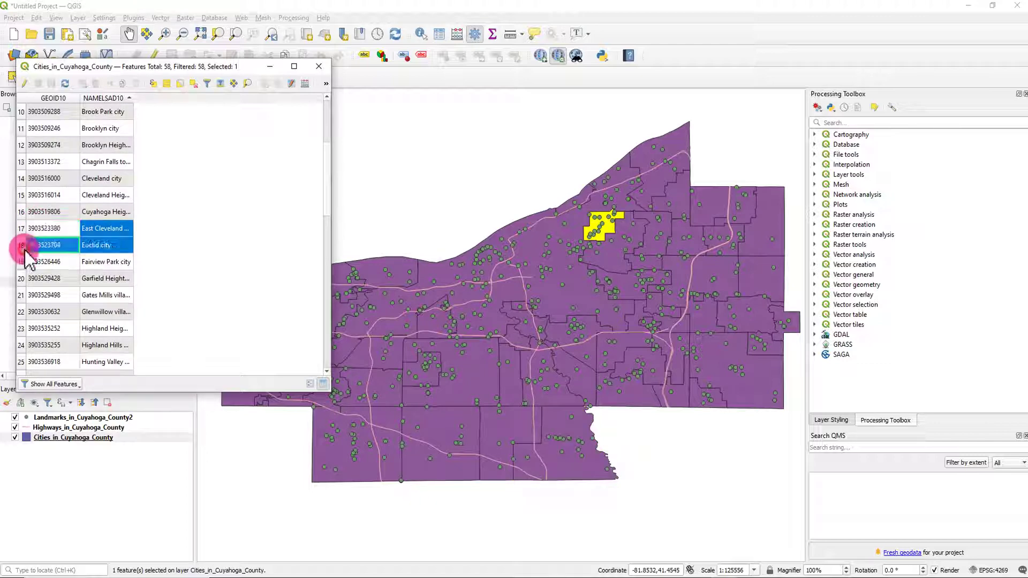
pyautogui.click(22, 262)
pyautogui.click(23, 278)
pyautogui.click(22, 295)
pyautogui.click(21, 312)
pyautogui.click(22, 328)
pyautogui.click(22, 295)
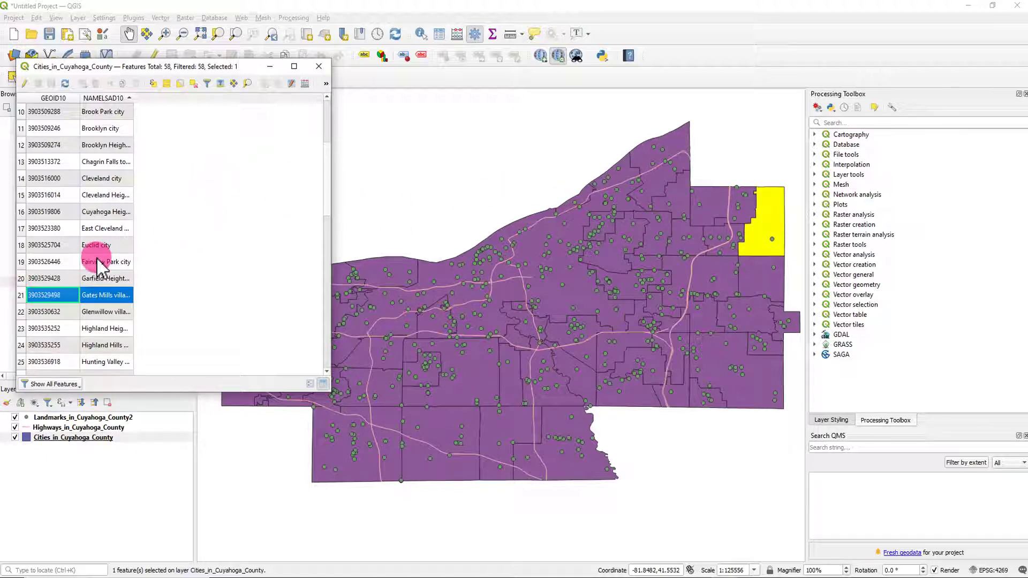
# Clear the Gates Mills selection, then select all city records and deselect them again.
pyautogui.click(194, 84)
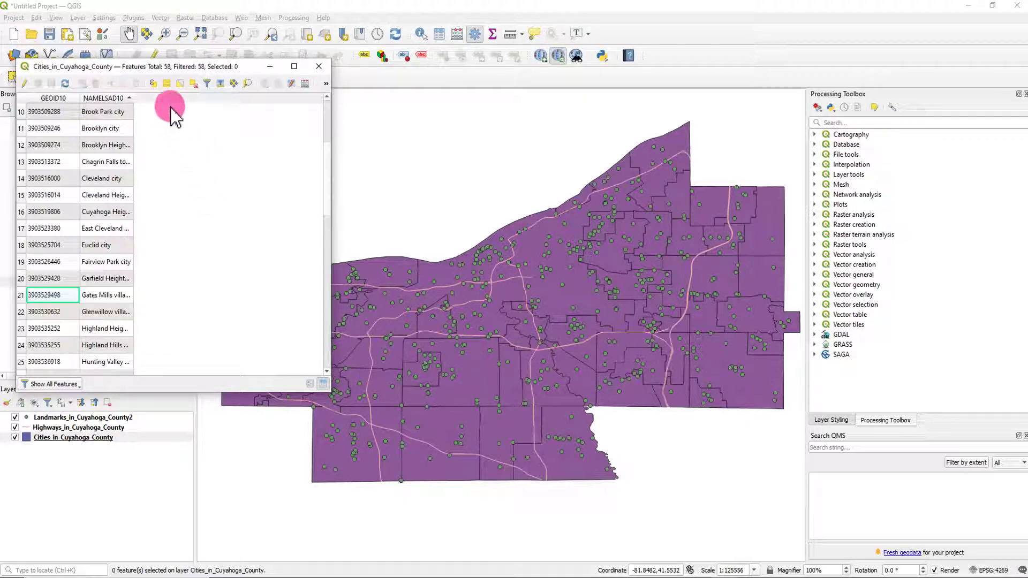
pyautogui.click(167, 84)
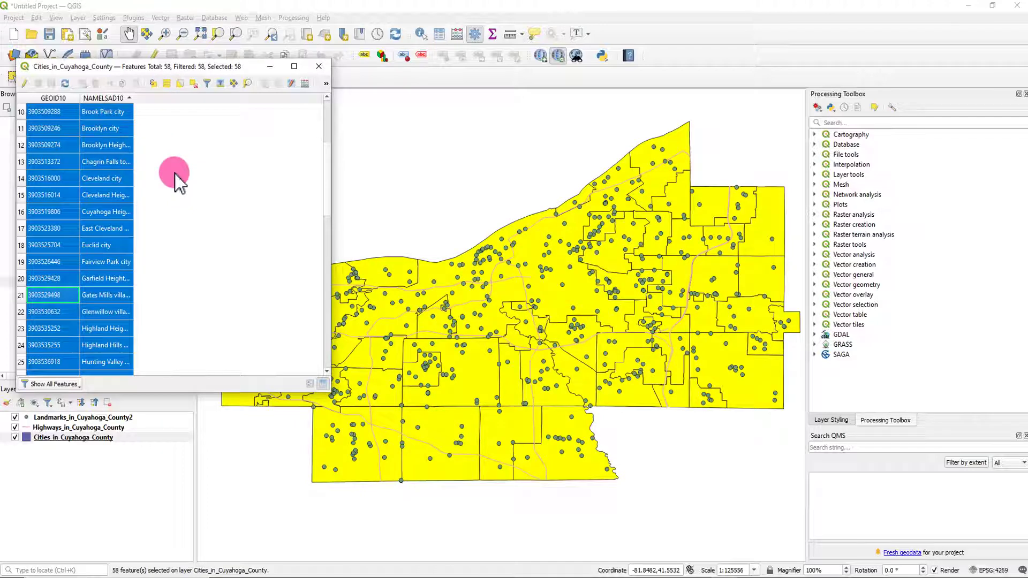
pyautogui.click(194, 84)
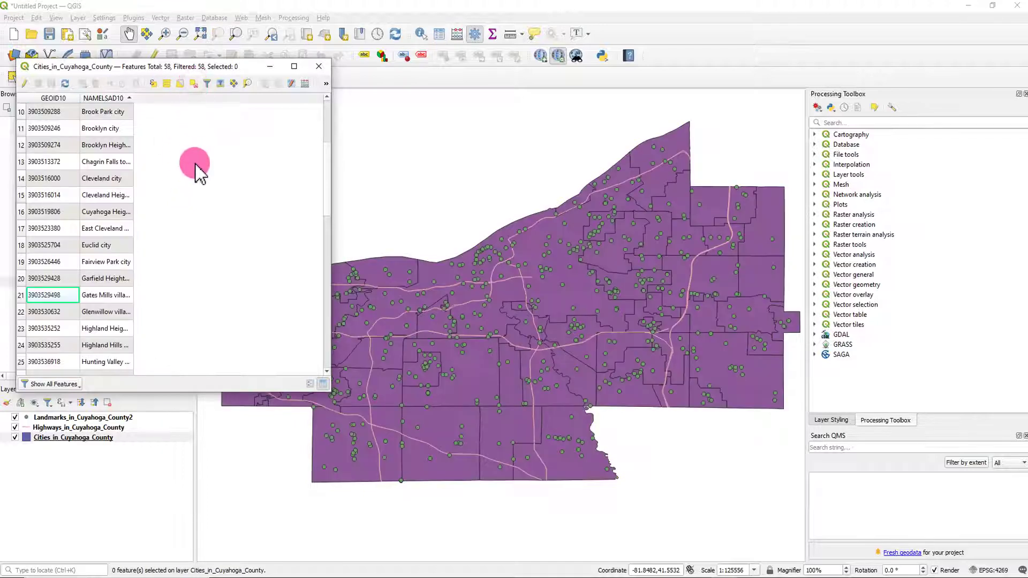
# Select rows 12 to 18, Brooklyn Heights through Euclid city, and invert that selection before clearing it.
pyautogui.moveTo(23, 147); pyautogui.dragTo(23, 245)
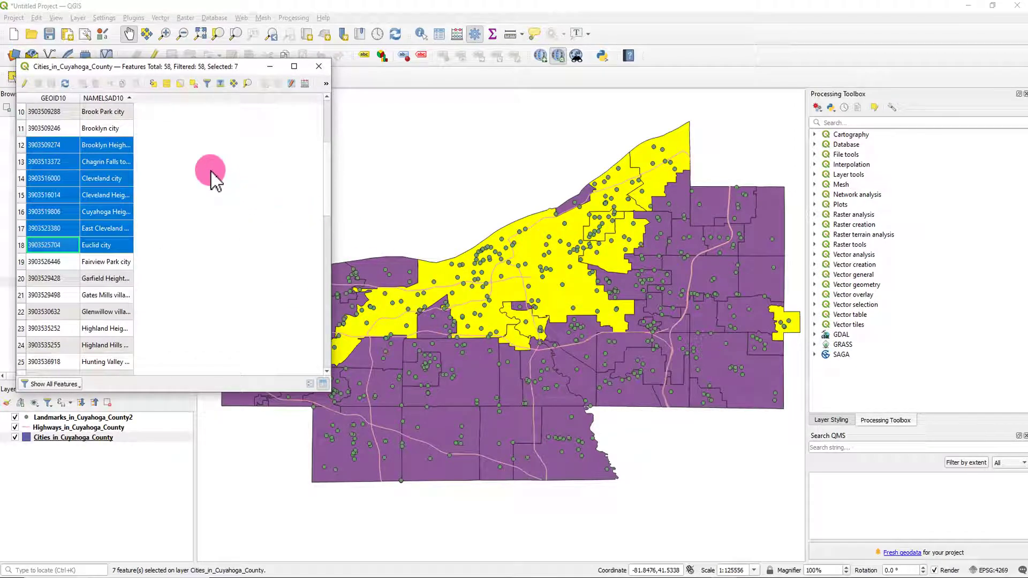
pyautogui.click(179, 84)
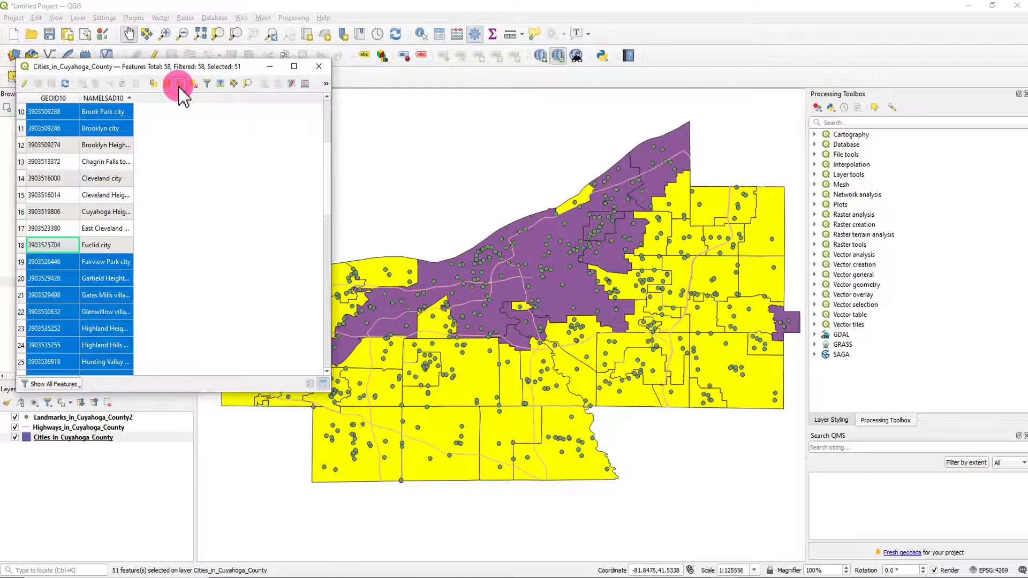
pyautogui.click(193, 83)
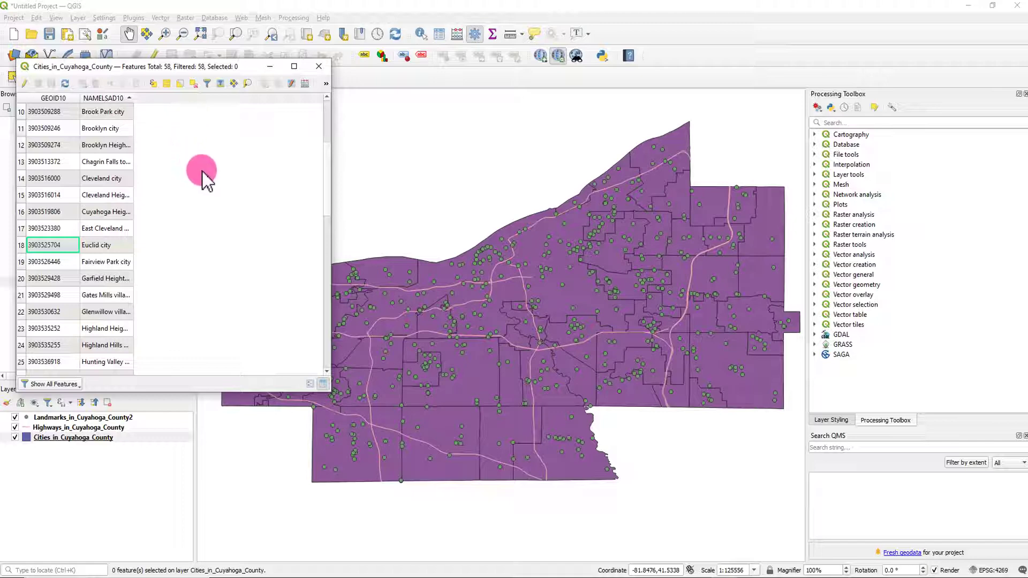
# Close the cities attribute table, reopen it from the Cities_in_Cuyahoga_County layer, and close it again.
pyautogui.click(326, 67)
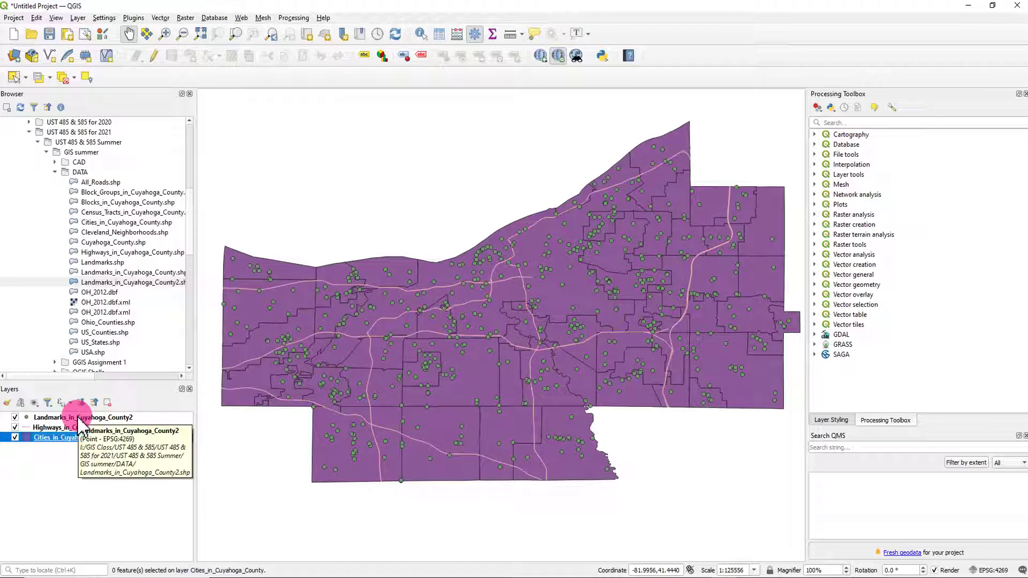
pyautogui.rightClick(75, 438)
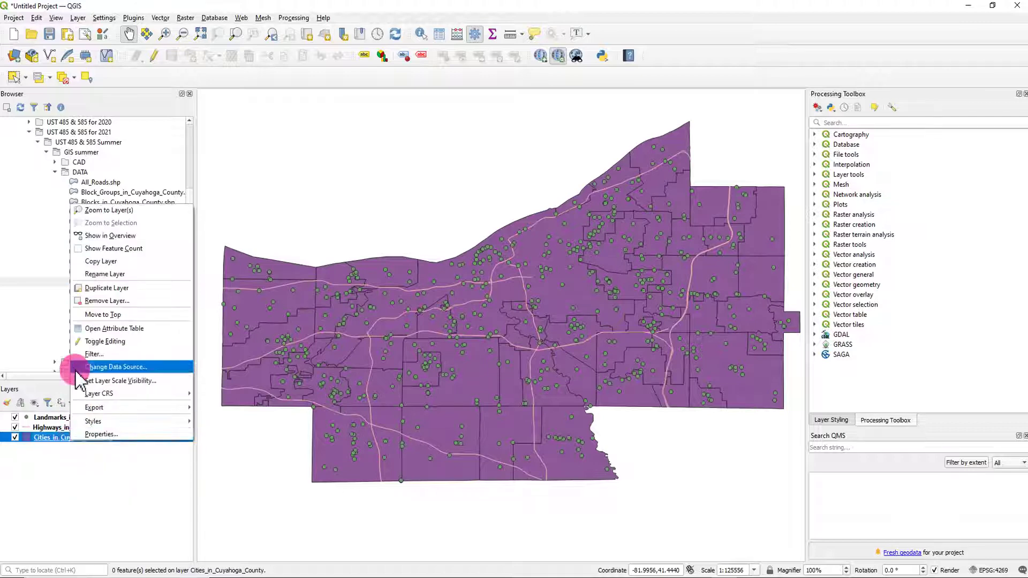
pyautogui.click(110, 329)
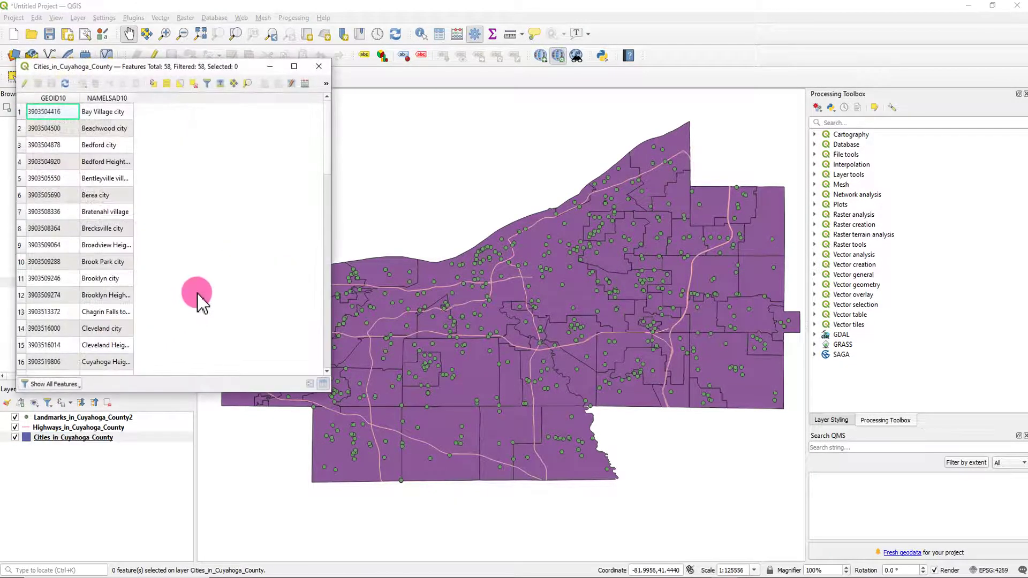
pyautogui.click(319, 66)
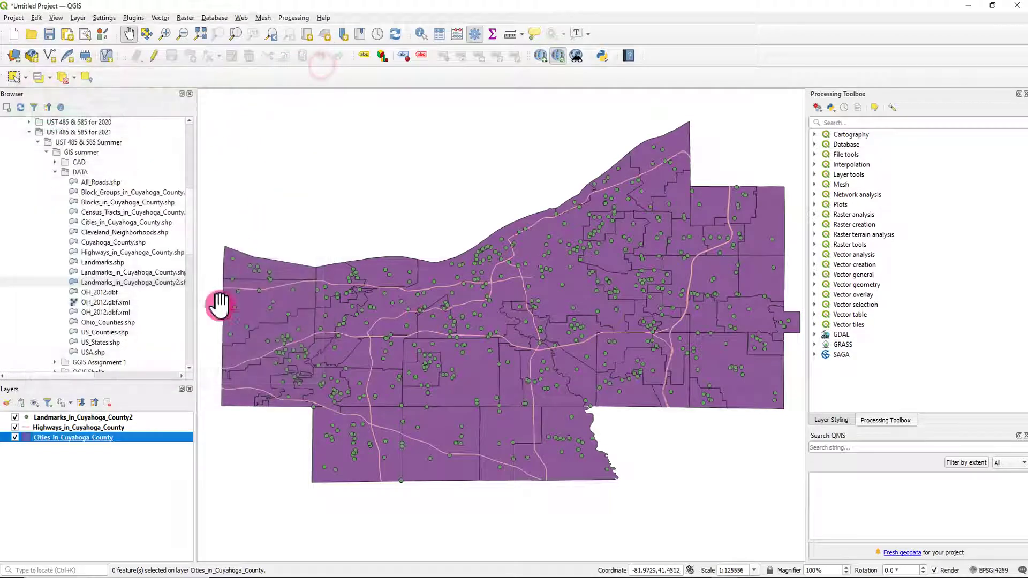
# Open the attribute table of the Landmarks_in_Cuyahoga_County2 layer and widen its window to show every column.
pyautogui.click(92, 418)
pyautogui.rightClick(92, 419)
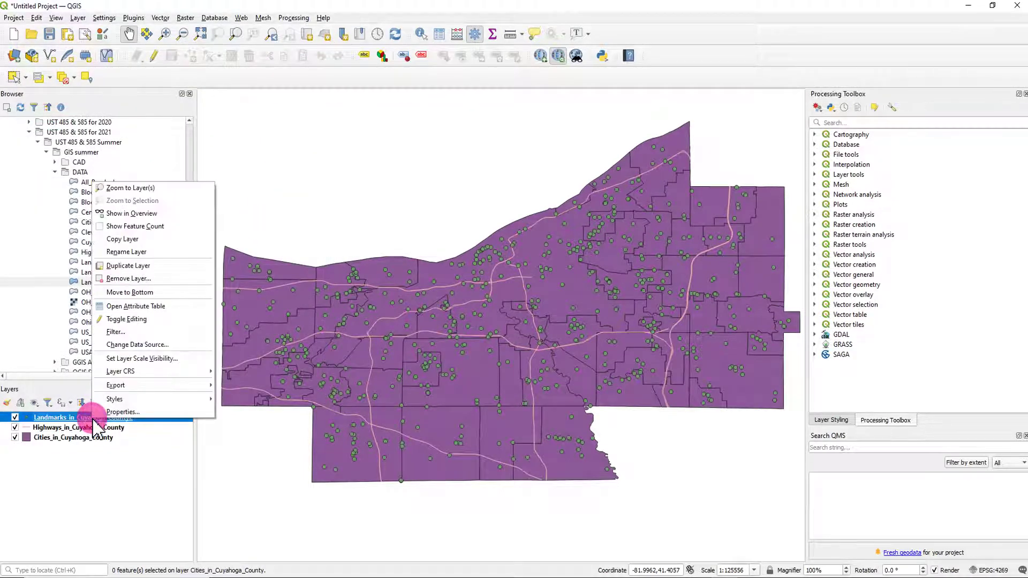
pyautogui.click(117, 307)
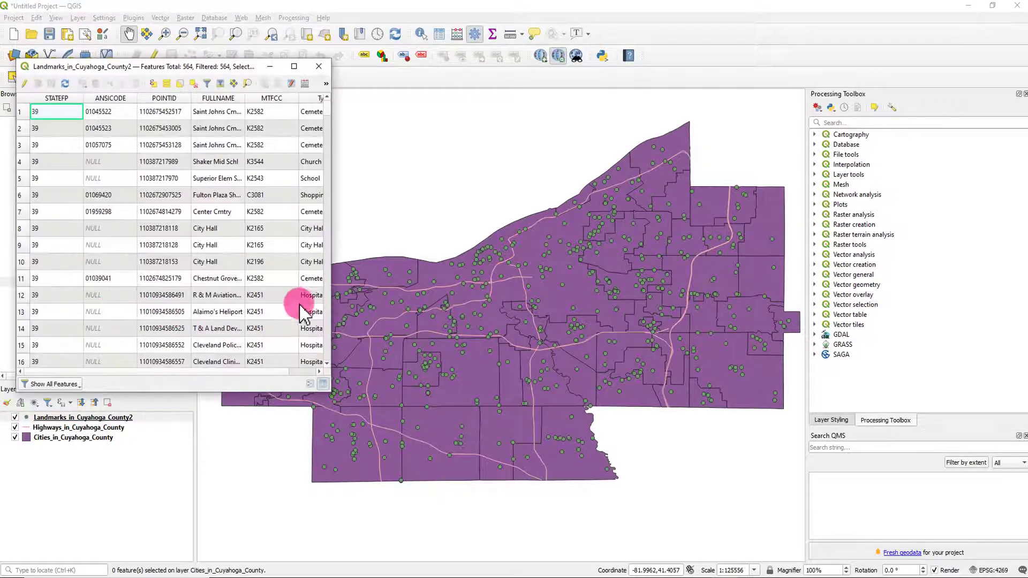
pyautogui.moveTo(333, 289); pyautogui.dragTo(554, 292)
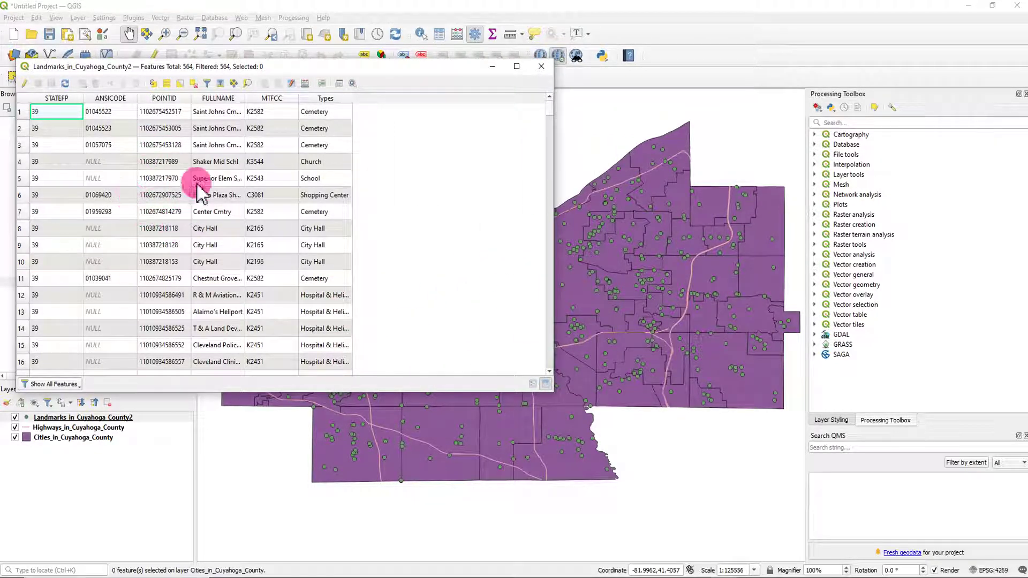
# Sort the landmarks table ascending by FULLNAME and widen that column to fit the full names.
pyautogui.click(224, 101)
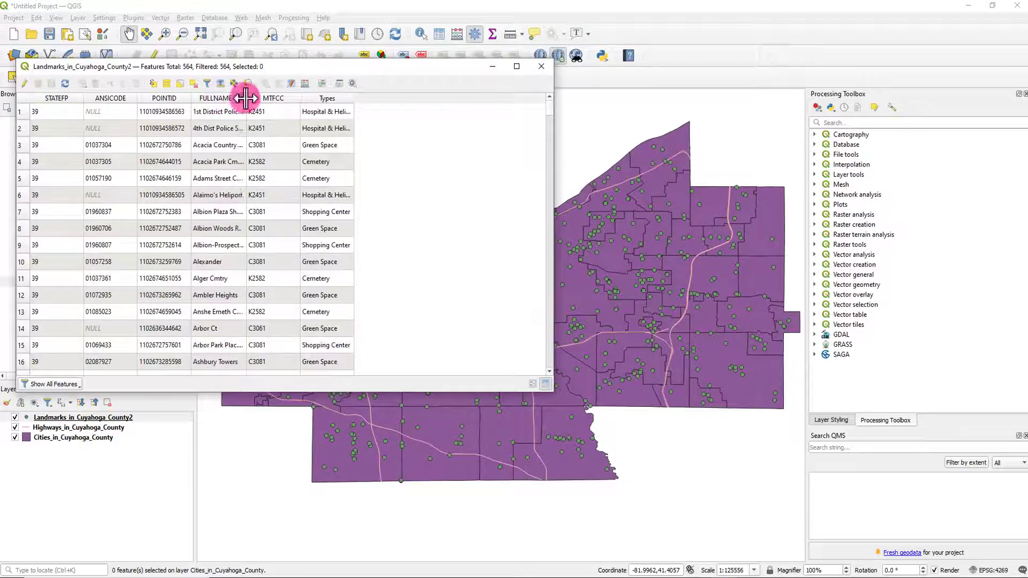
pyautogui.moveTo(245, 99); pyautogui.dragTo(316, 99)
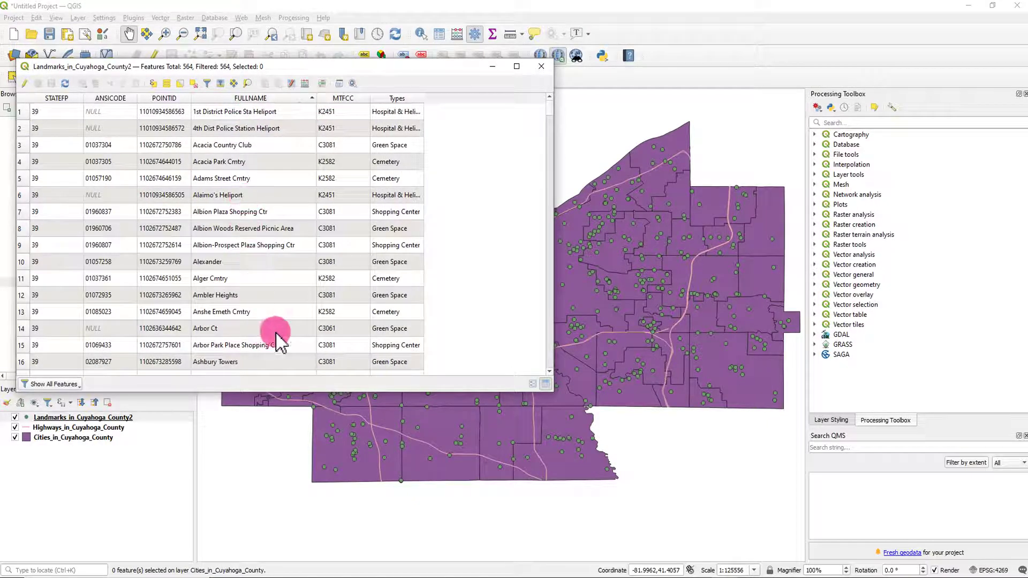
# Sort the landmarks table ascending by MTFCC and look through the records grouped by code.
pyautogui.click(339, 104)
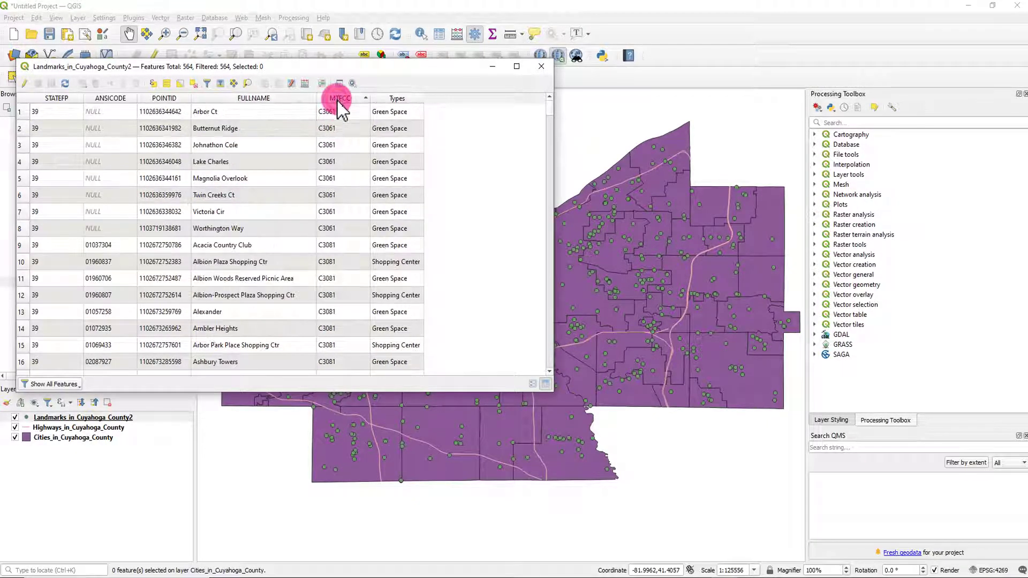
pyautogui.scroll(-17, 338, 140)
pyautogui.scroll(-18, 351, 187)
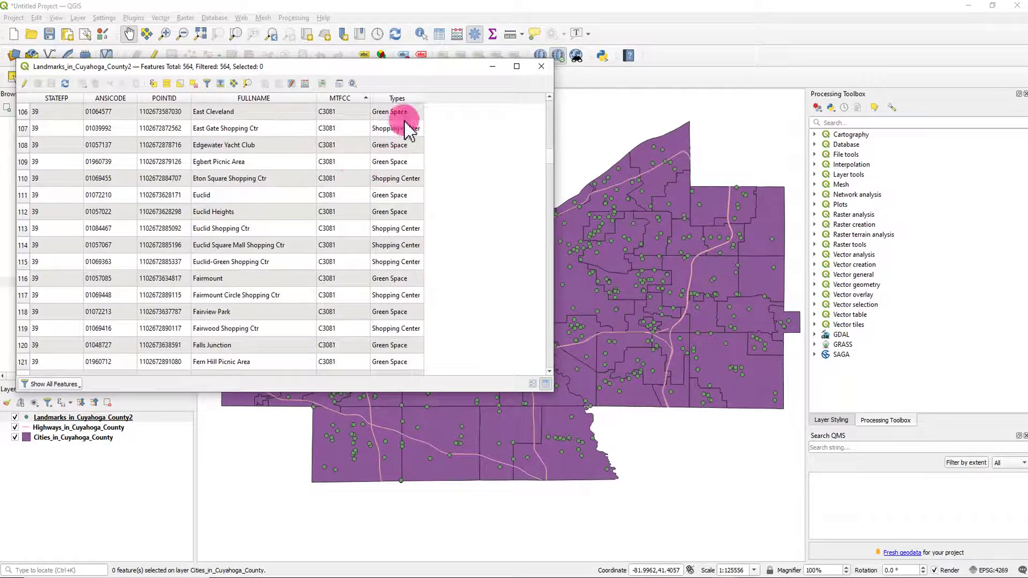
# Sort the landmarks table ascending by Types and widen the Types column to fit the hospital and heliport entries.
pyautogui.click(399, 99)
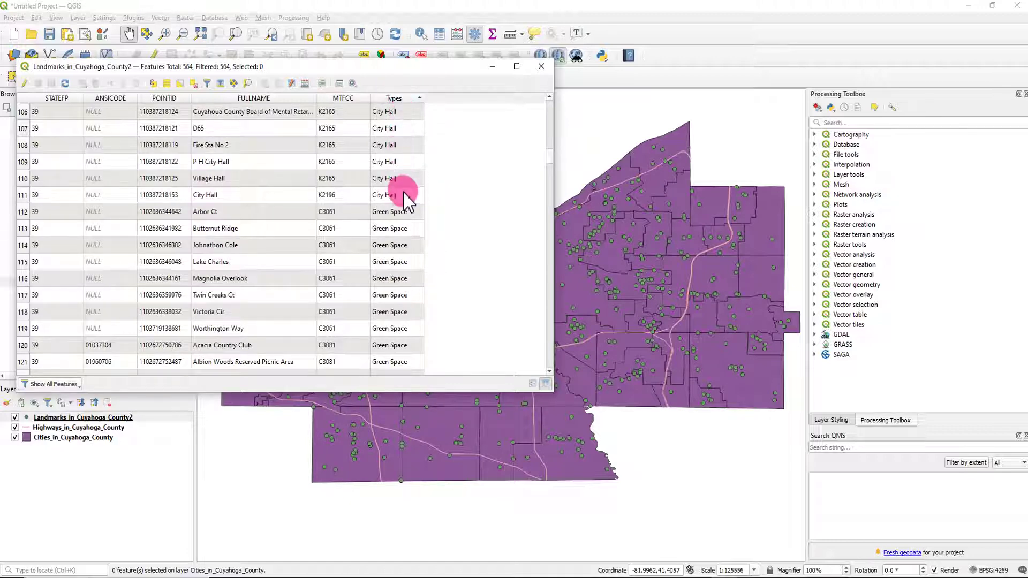
pyautogui.scroll(-2, 423, 220)
pyautogui.scroll(-19, 420, 166)
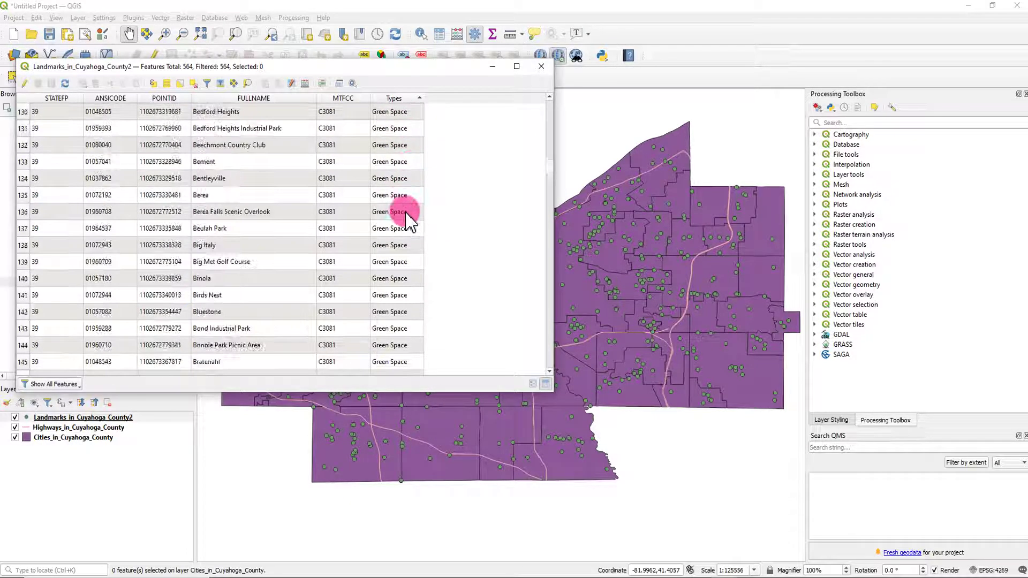
pyautogui.scroll(-17, 420, 284)
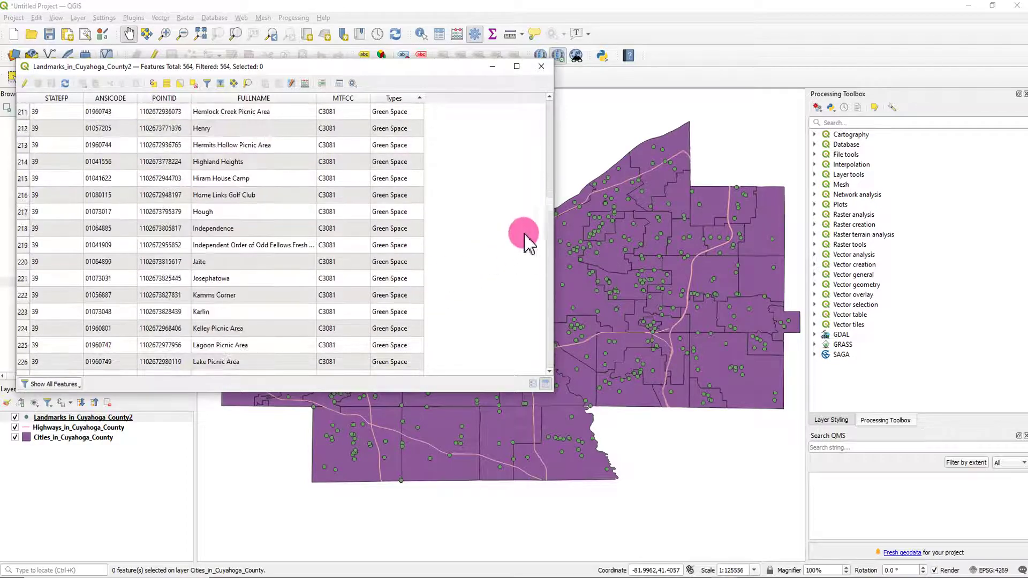
pyautogui.moveTo(550, 206); pyautogui.dragTo(557, 292)
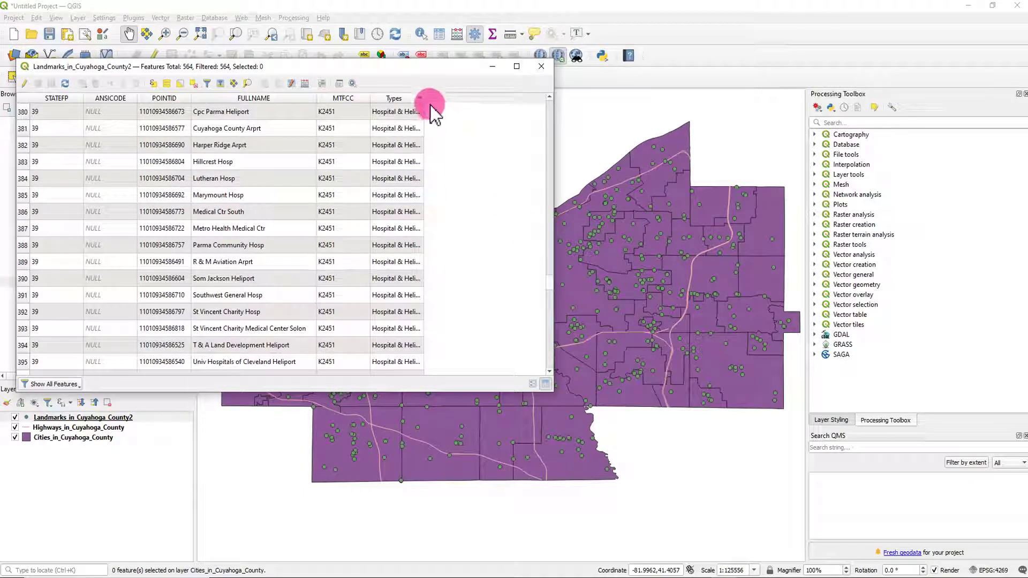
pyautogui.moveTo(423, 98); pyautogui.dragTo(454, 96)
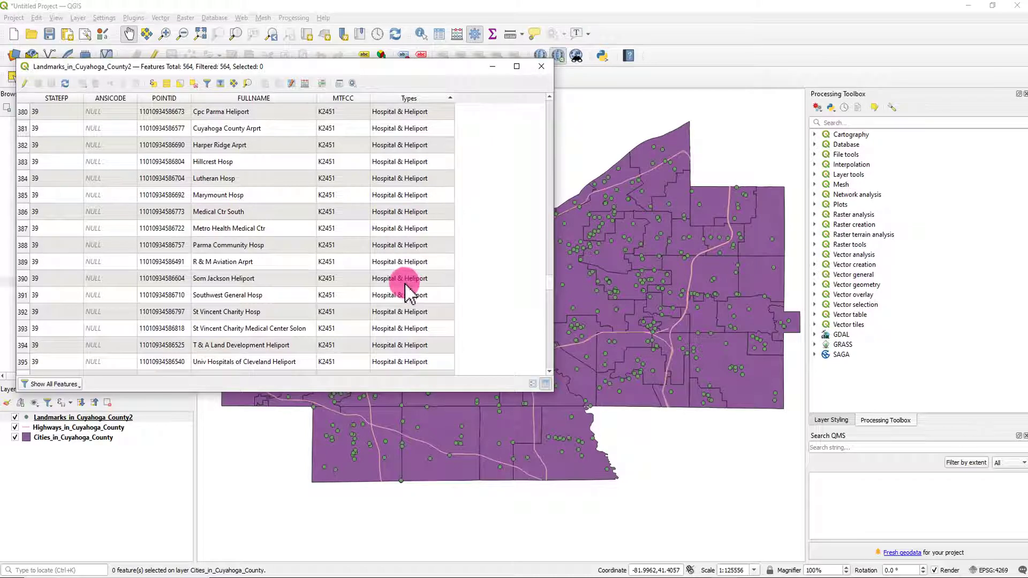
# Look through the hospital, park, school and shopping center landmark records and make the attribute table window taller.
pyautogui.scroll(-6, 447, 303)
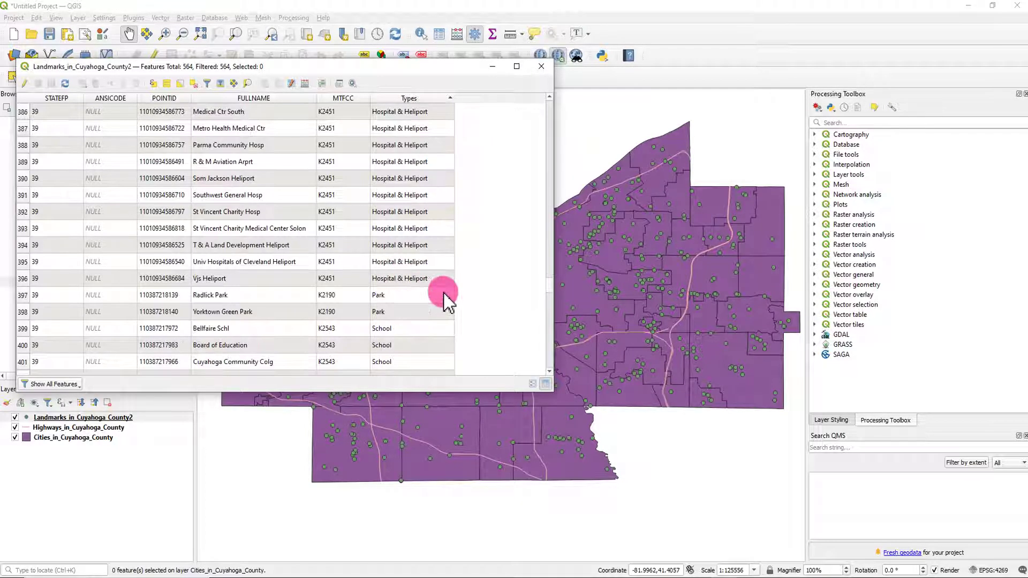
pyautogui.scroll(2, 447, 303)
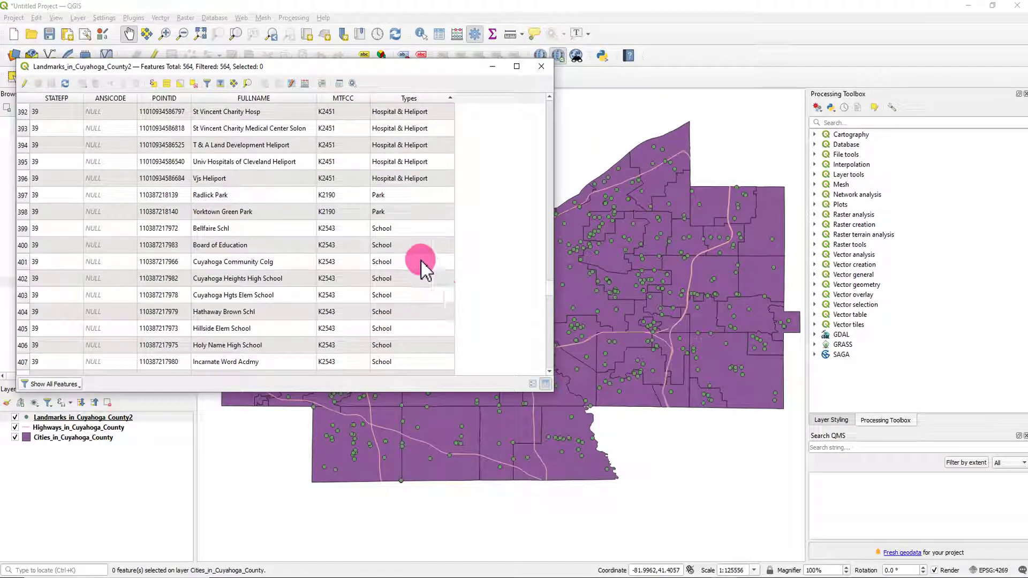
pyautogui.scroll(-18, 481, 259)
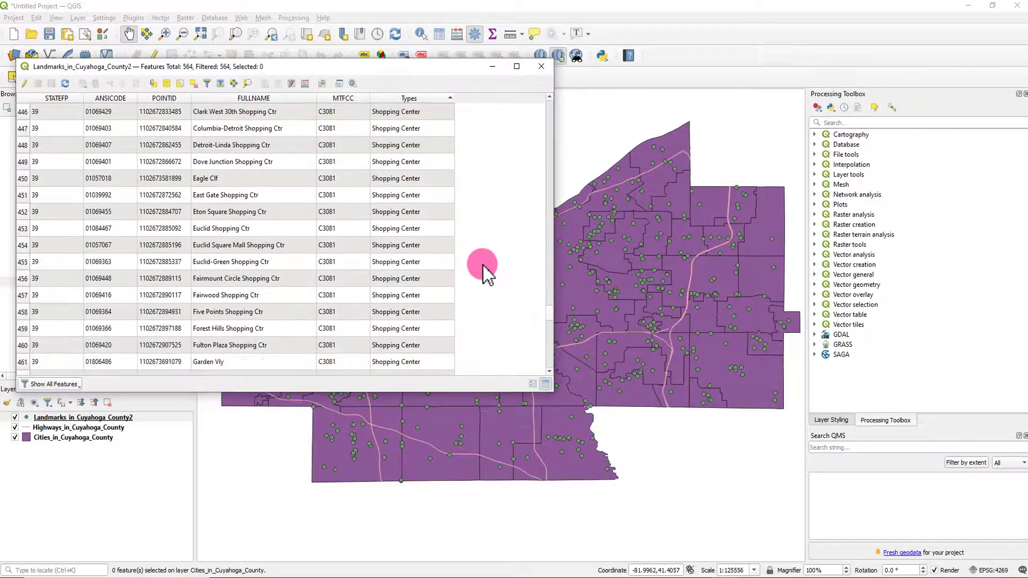
pyautogui.scroll(-20, 471, 273)
pyautogui.scroll(20, 417, 283)
pyautogui.scroll(10, 378, 268)
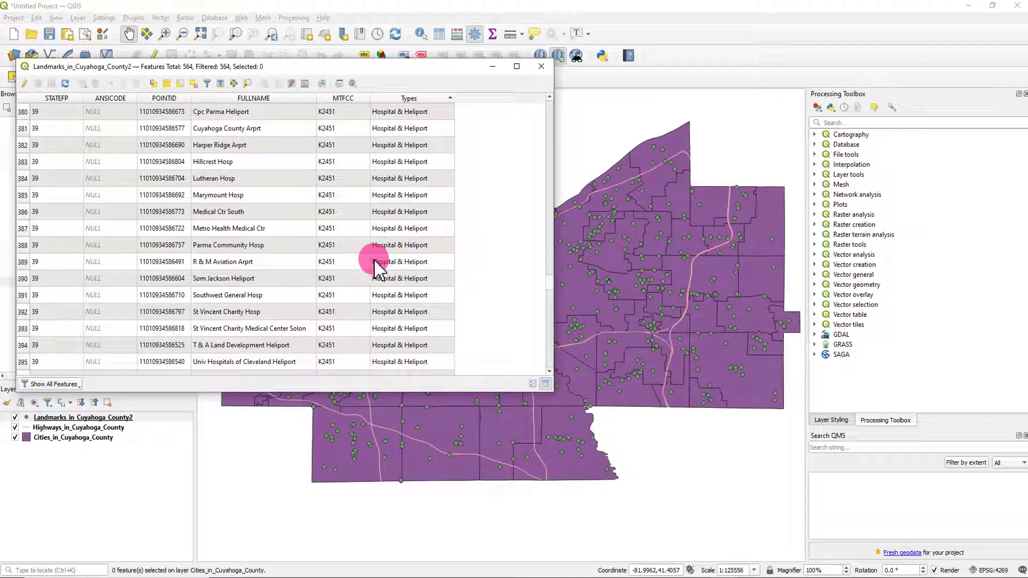
pyautogui.moveTo(384, 394); pyautogui.dragTo(368, 518)
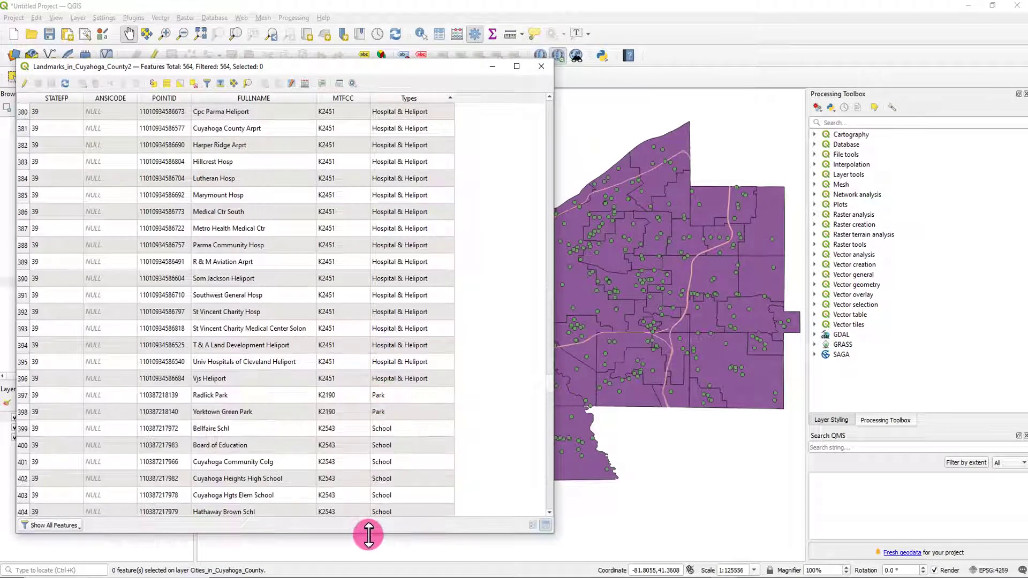
# Select the Radlick Park and Yorktown Green Park records in the landmarks table, move the table off the map and close it.
pyautogui.scroll(2, 367, 441)
pyautogui.scroll(-3, 373, 458)
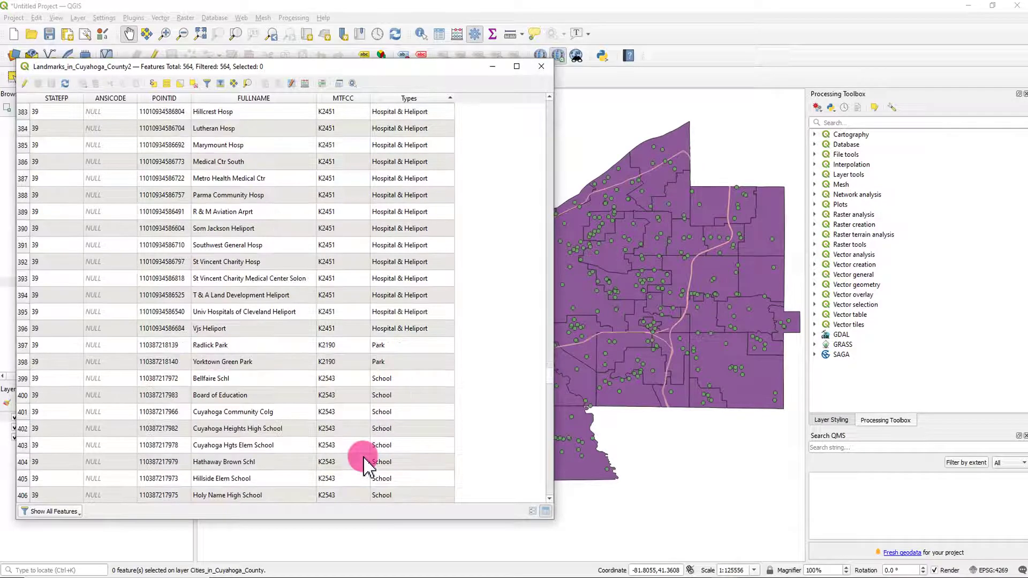
pyautogui.moveTo(21, 347); pyautogui.dragTo(23, 362)
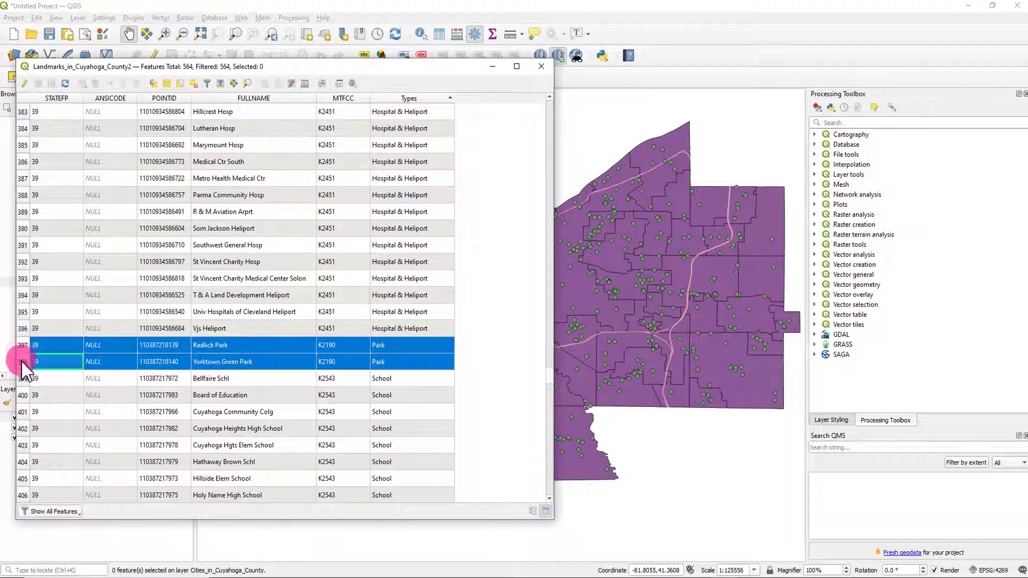
pyautogui.moveTo(452, 66); pyautogui.dragTo(1027, 101)
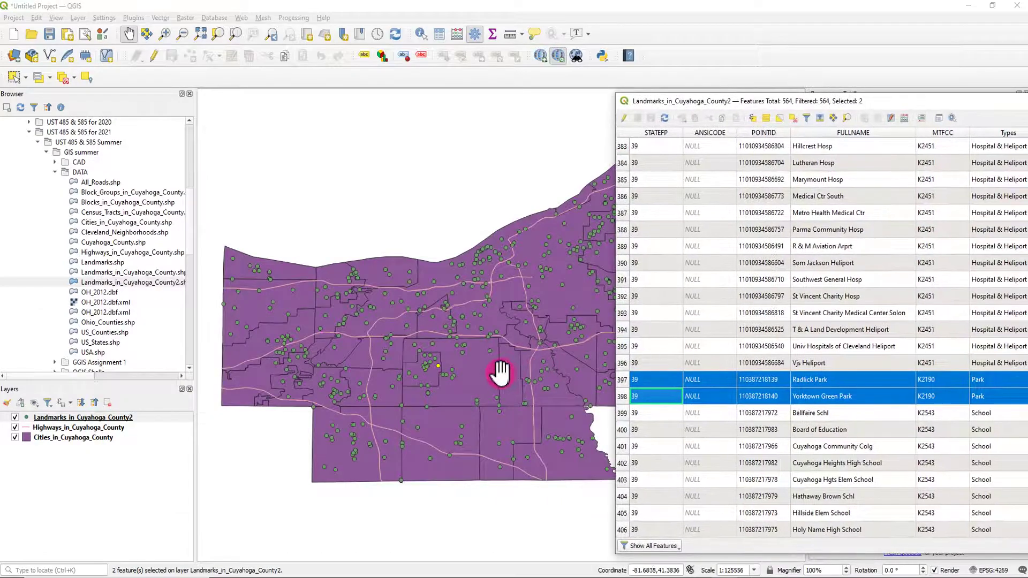
pyautogui.moveTo(885, 103); pyautogui.dragTo(707, 80)
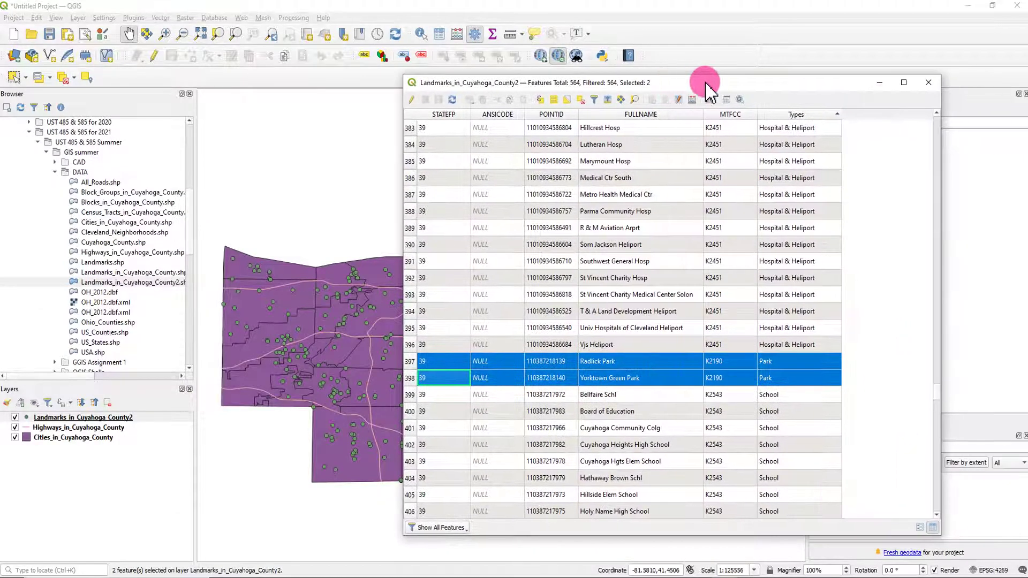
pyautogui.click(929, 83)
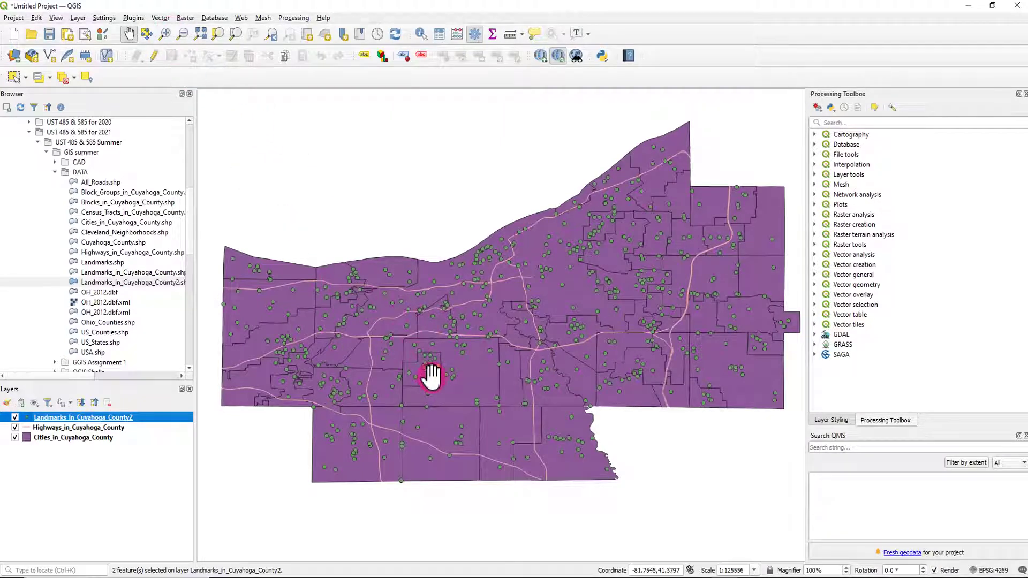
# Examine where the two selected parks lie on the map, up close and within the whole county.
pyautogui.scroll(4, 432, 377)
pyautogui.moveTo(425, 291); pyautogui.dragTo(442, 360)
pyautogui.scroll(-5, 445, 344)
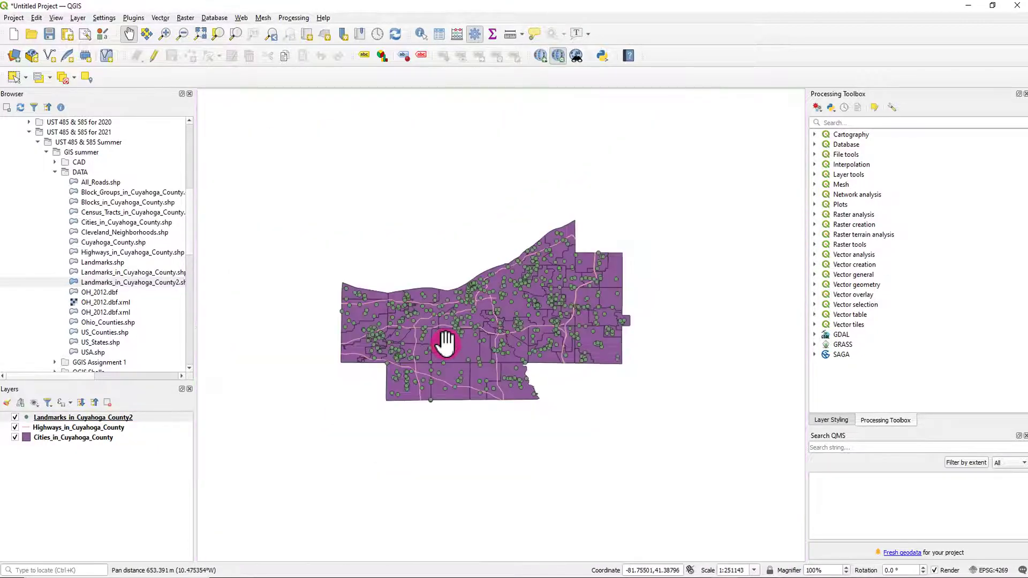
pyautogui.scroll(2, 464, 354)
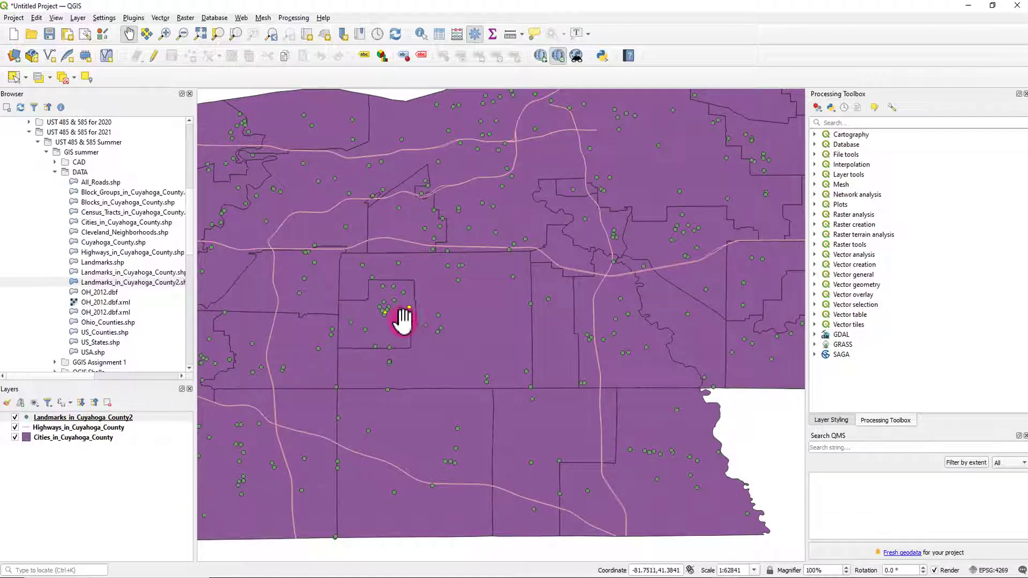
pyautogui.scroll(3, 403, 322)
pyautogui.moveTo(402, 316); pyautogui.dragTo(431, 303)
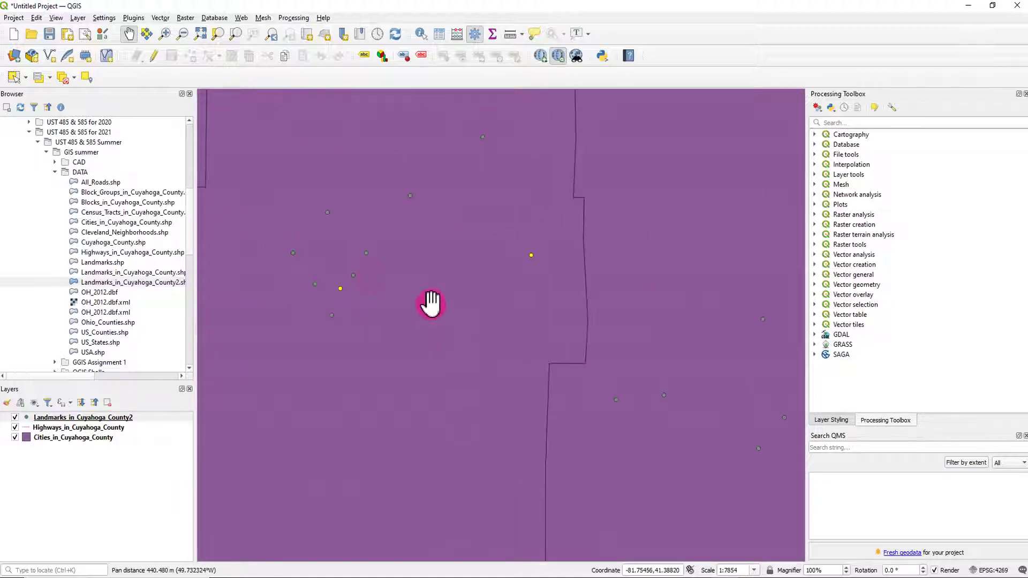
pyautogui.scroll(-3, 431, 304)
pyautogui.scroll(-1, 455, 304)
pyautogui.moveTo(455, 300); pyautogui.dragTo(490, 344)
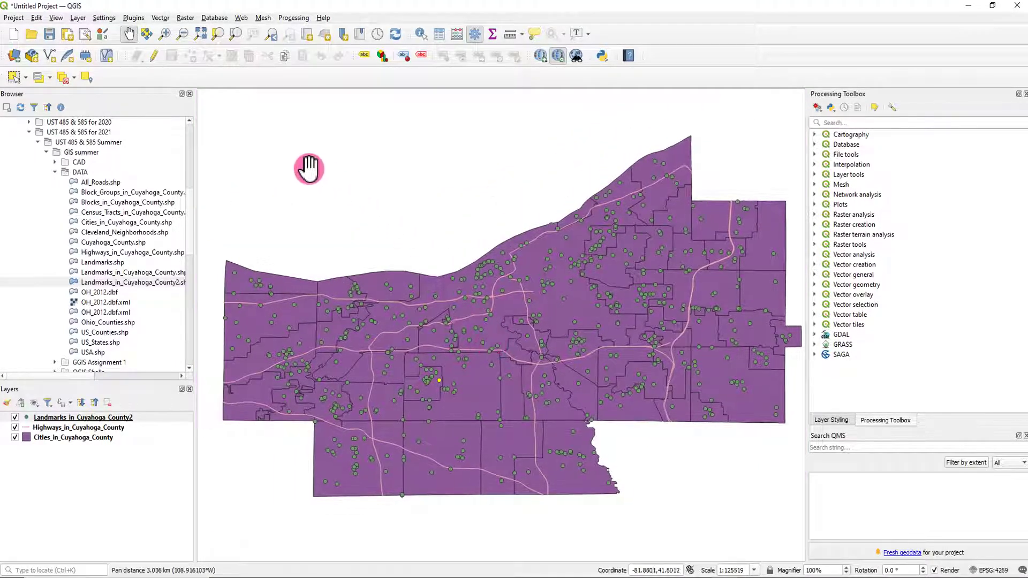
# Zoom in to a rectangle around the selected parks with the Zoom In tool and return to the full map extent.
pyautogui.click(164, 33)
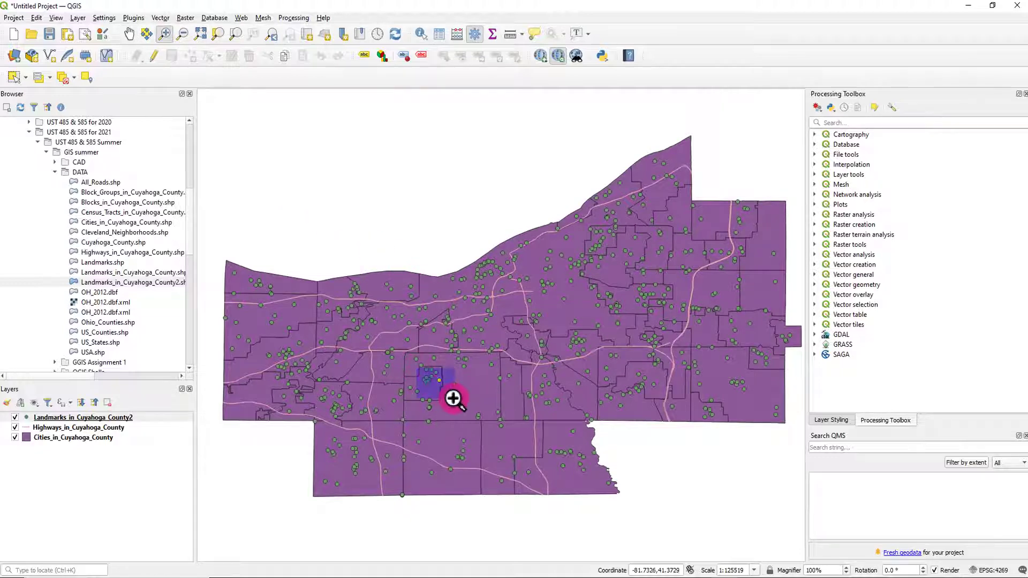
pyautogui.moveTo(417, 368); pyautogui.dragTo(454, 398)
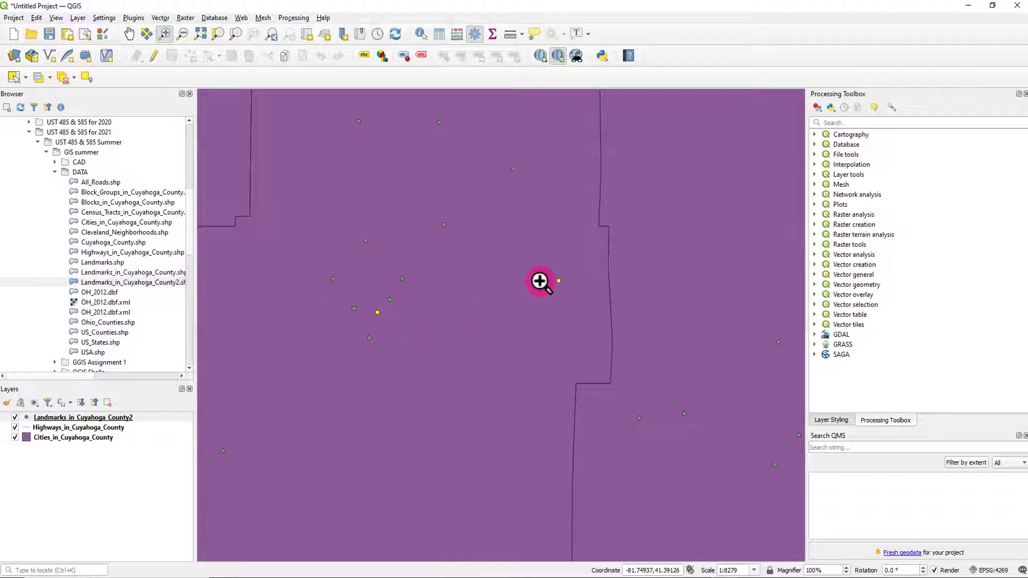
pyautogui.scroll(2, 473, 293)
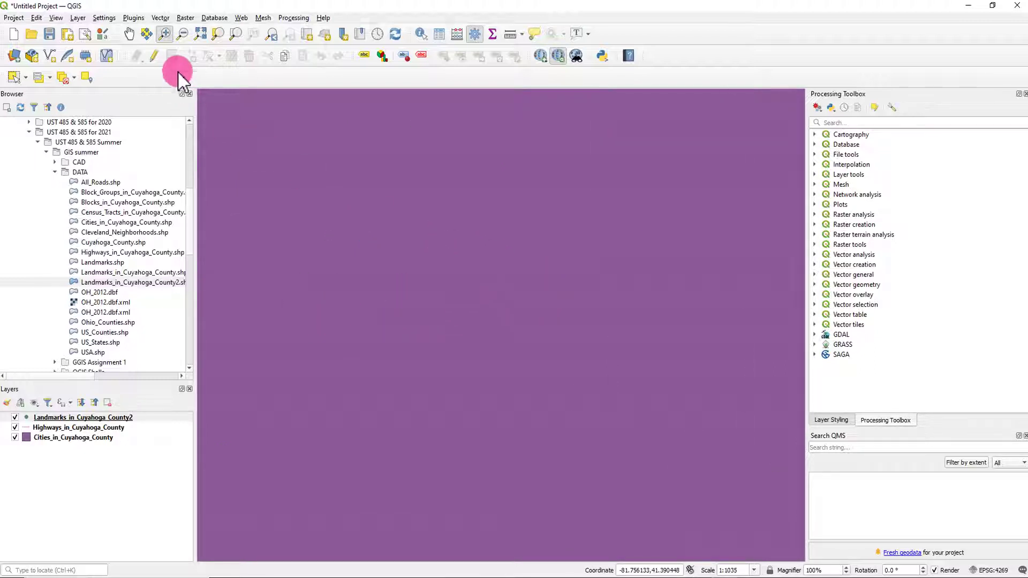
pyautogui.click(199, 34)
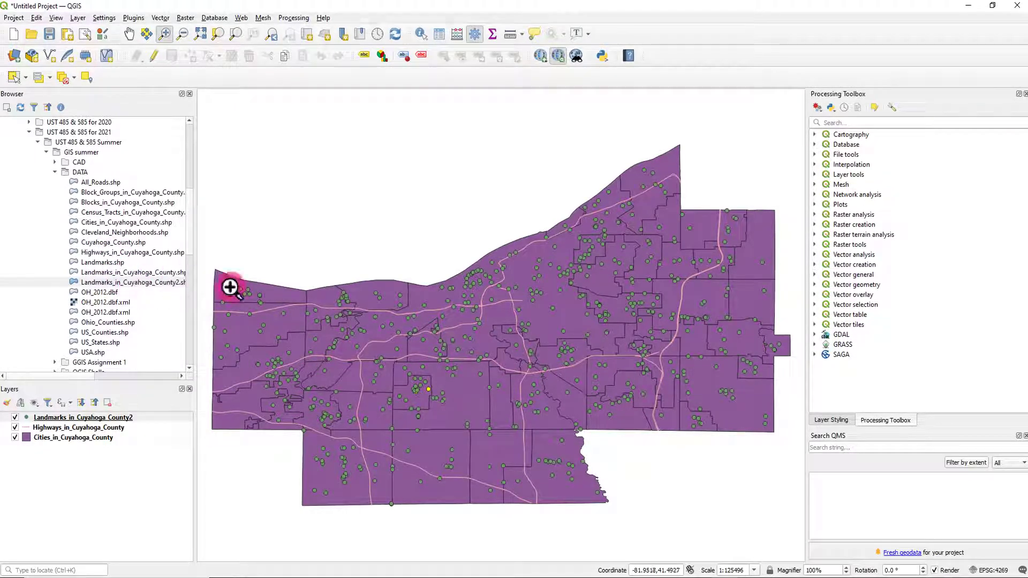
# Open the attribute table of the Highways_in_Cuyahoga_County layer and move its window further west over the map.
pyautogui.rightClick(102, 429)
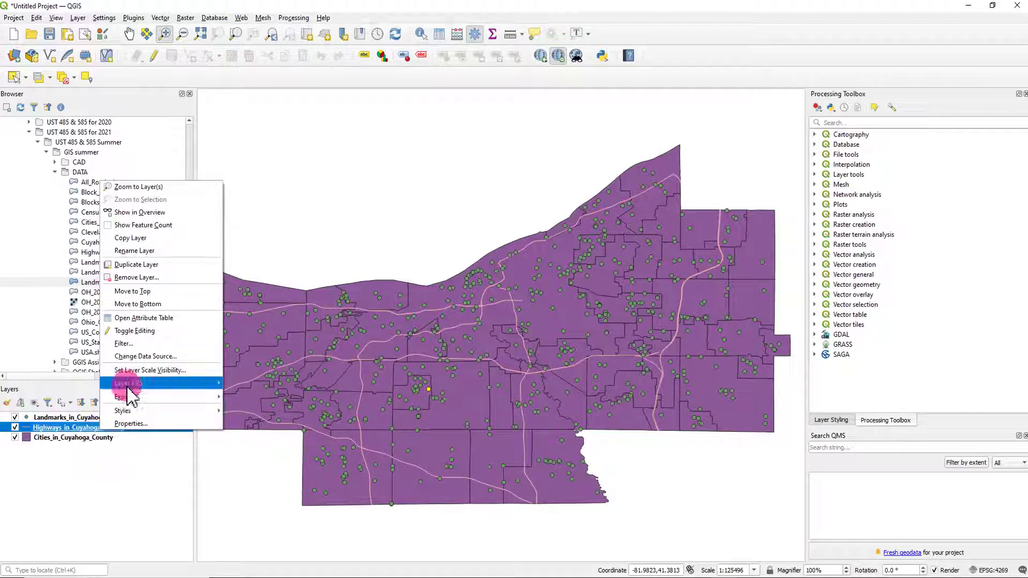
pyautogui.click(171, 321)
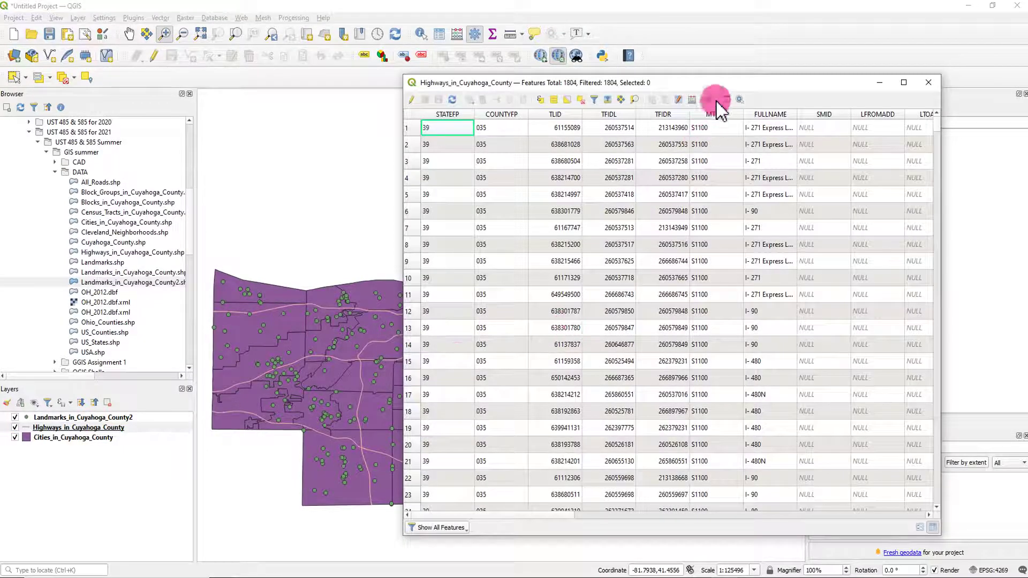
pyautogui.moveTo(723, 86); pyautogui.dragTo(443, 79)
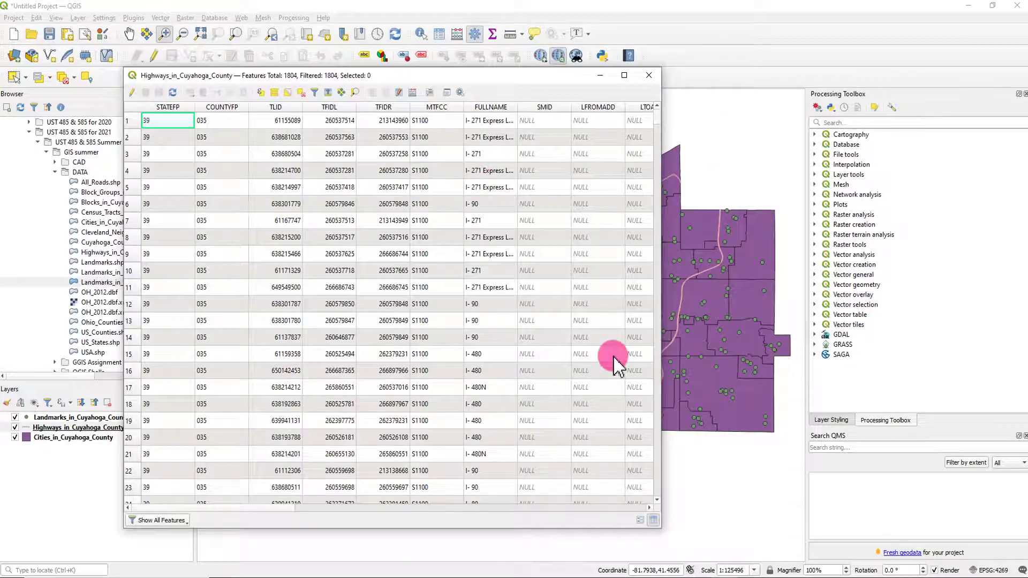
# Widen the FULLNAME column of the highways table, sort the records ascending by it and close the table.
pyautogui.moveTo(268, 508); pyautogui.dragTo(292, 506)
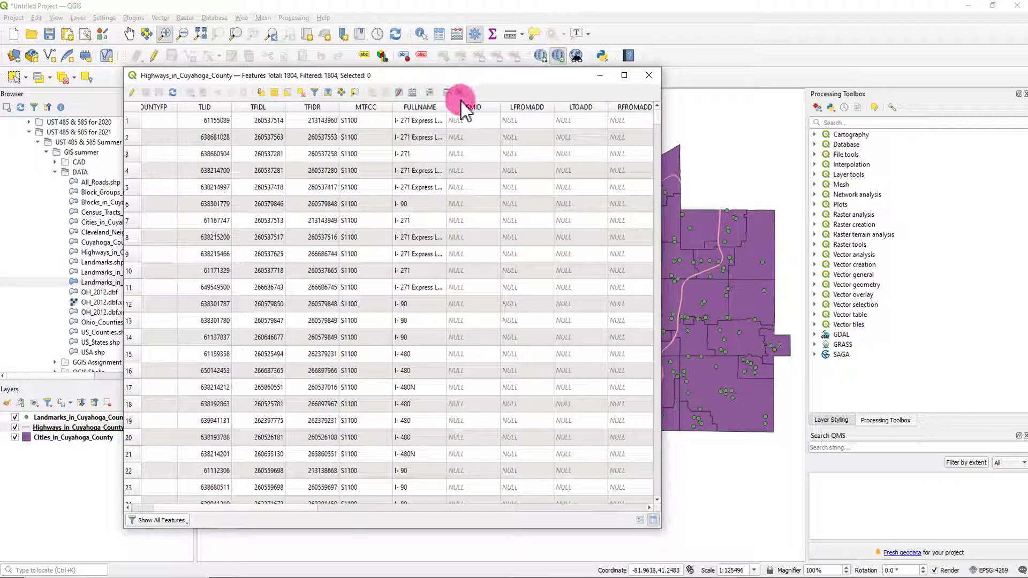
pyautogui.moveTo(447, 107); pyautogui.dragTo(499, 107)
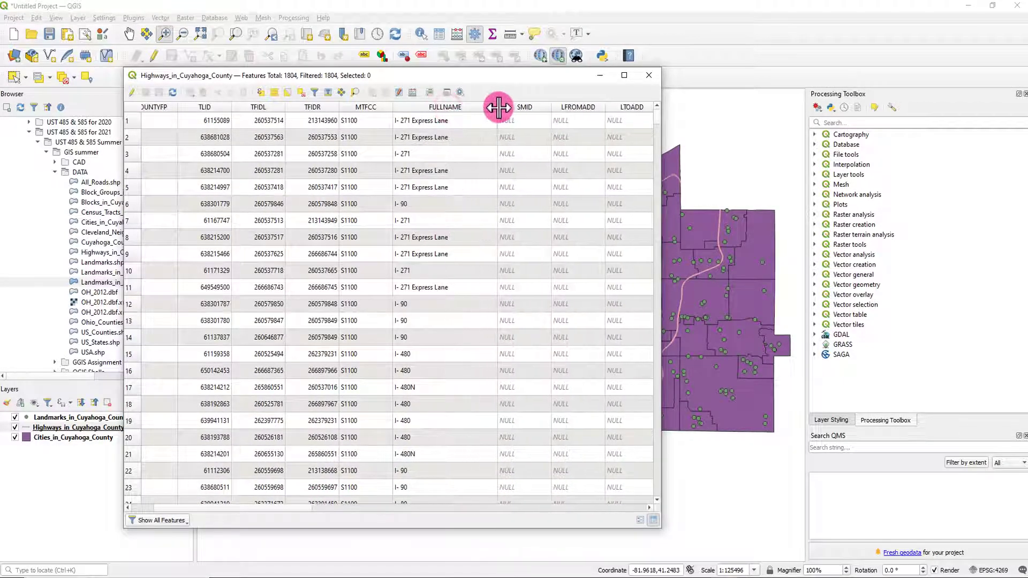
pyautogui.click(440, 110)
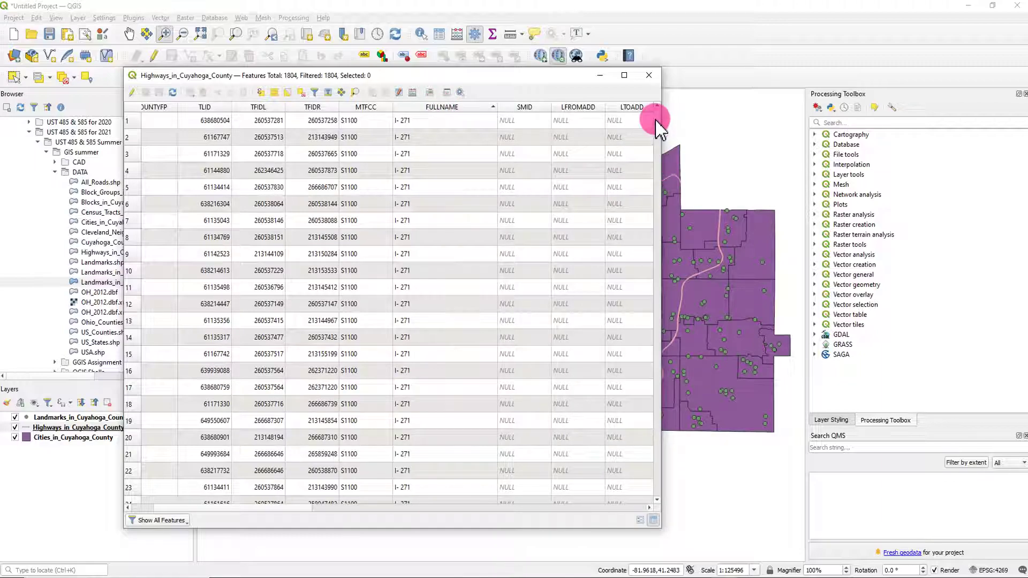
pyautogui.moveTo(659, 121); pyautogui.dragTo(641, 102)
pyautogui.click(652, 76)
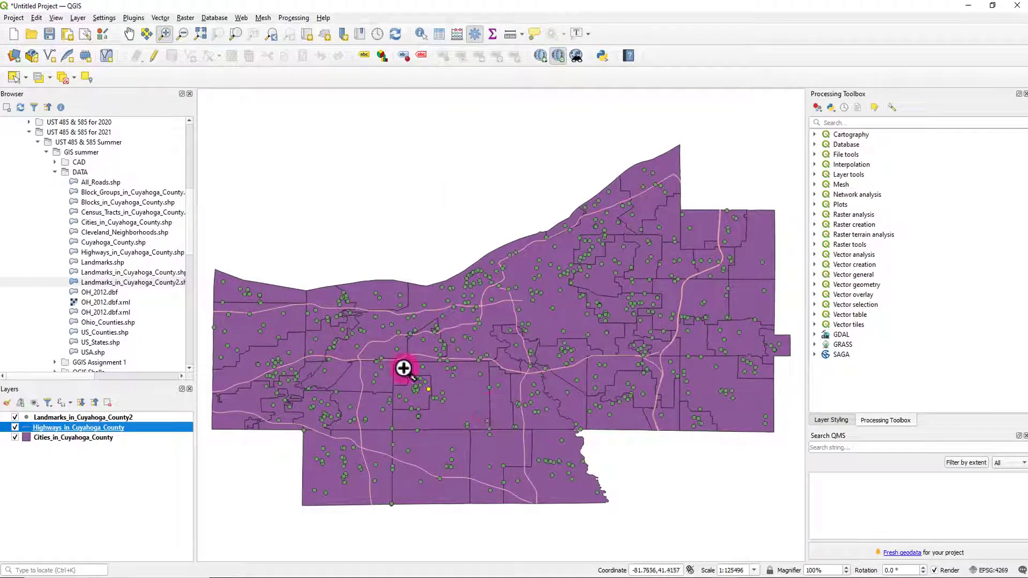
# Reopen the highways attribute table and look through its I-271 records and columns.
pyautogui.rightClick(111, 431)
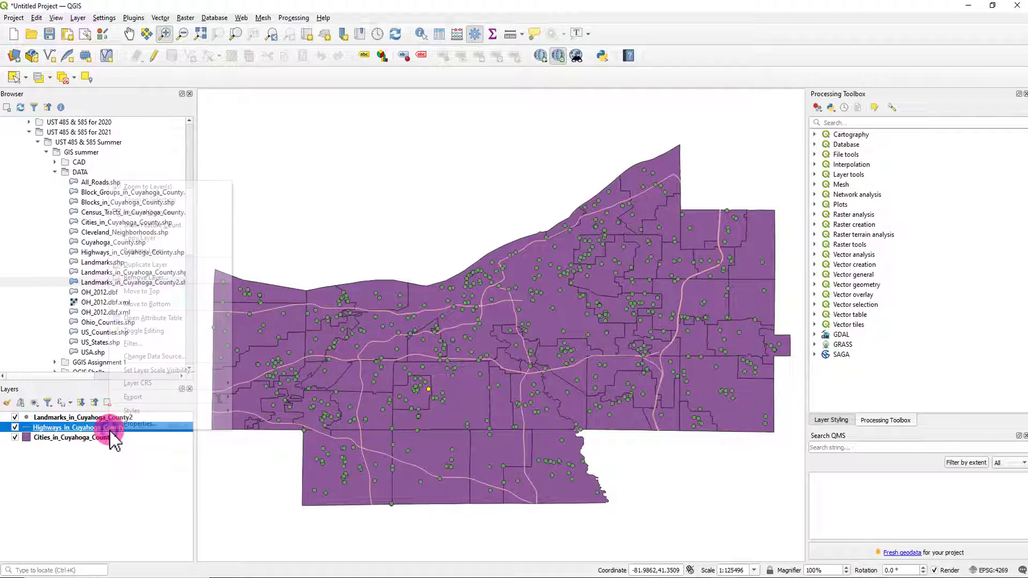
pyautogui.click(163, 319)
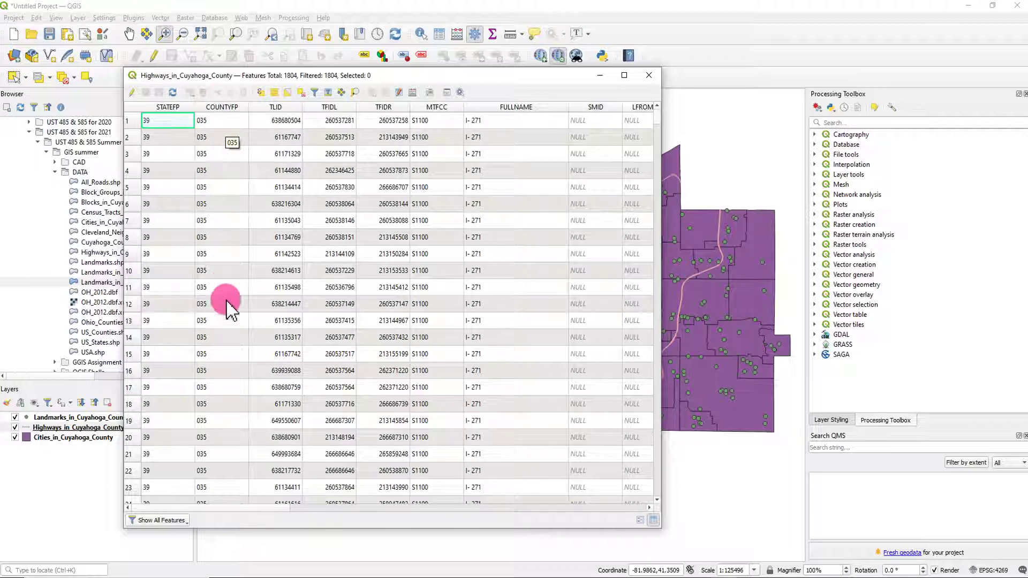
pyautogui.scroll(-7, 214, 375)
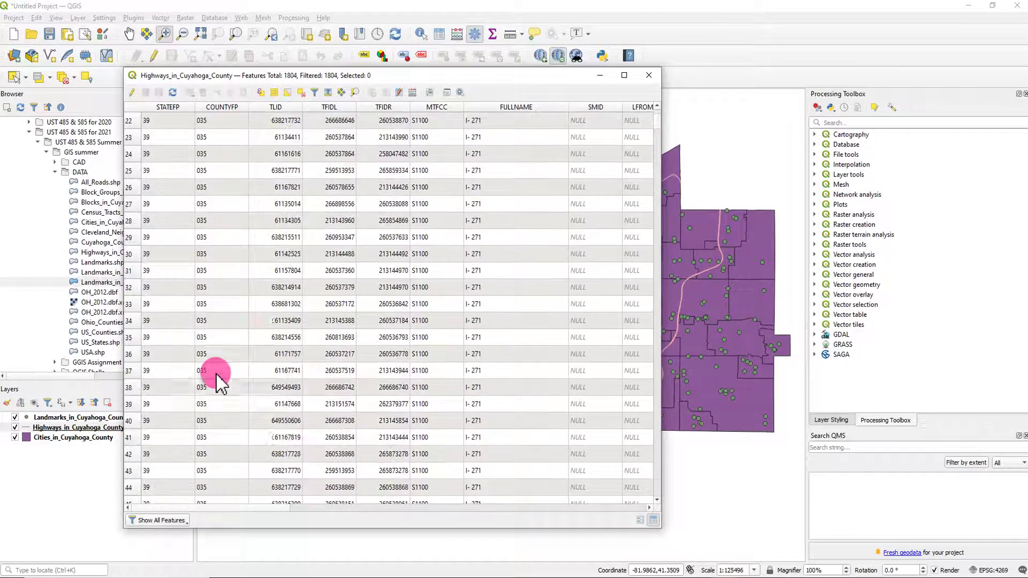
pyautogui.scroll(-4, 541, 160)
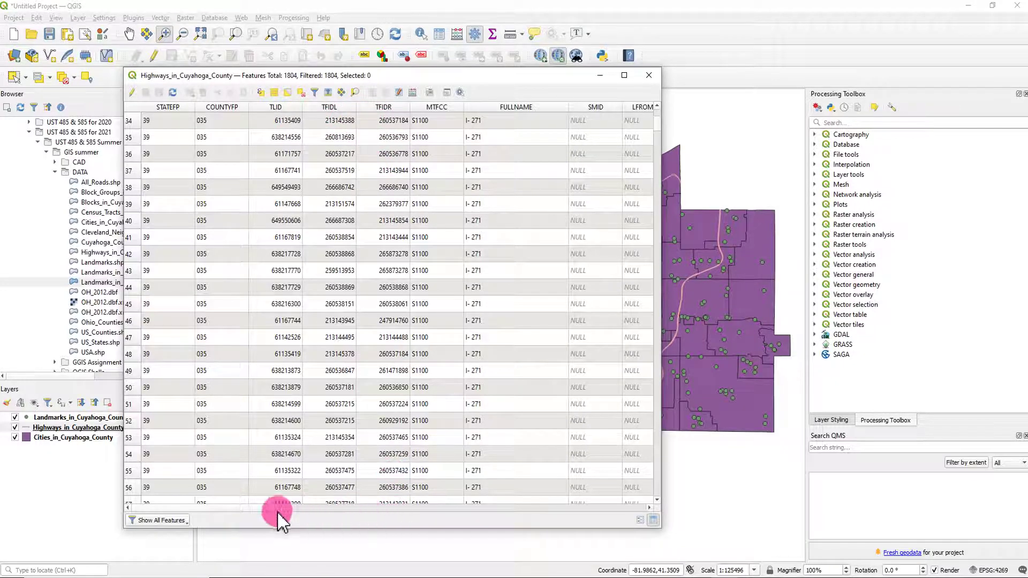
pyautogui.moveTo(272, 512)
pyautogui.mouseDown()
pyautogui.moveTo(402, 517)
pyautogui.moveTo(278, 515)
pyautogui.mouseUp()
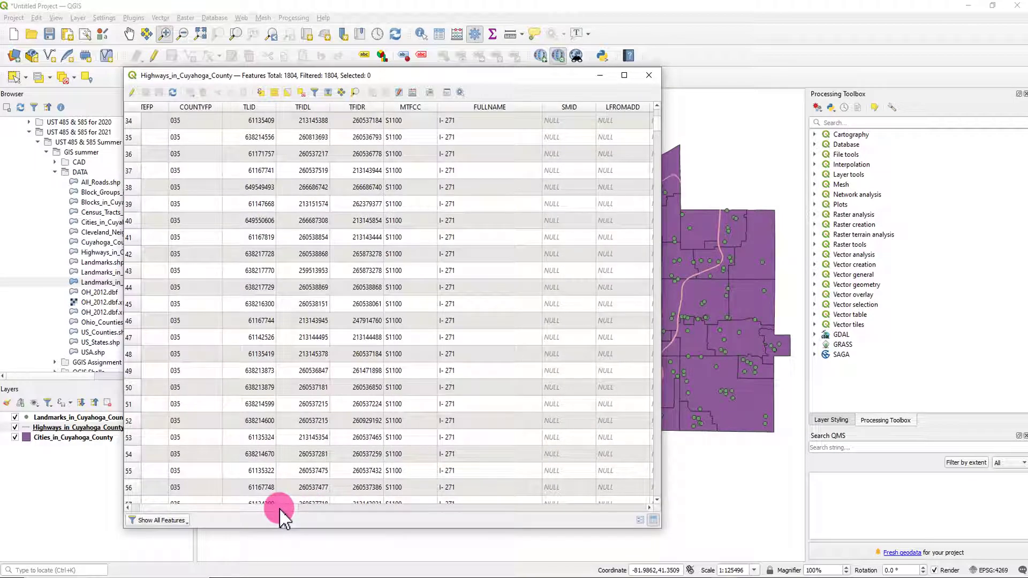
pyautogui.click(359, 509)
pyautogui.moveTo(485, 523); pyautogui.dragTo(197, 123)
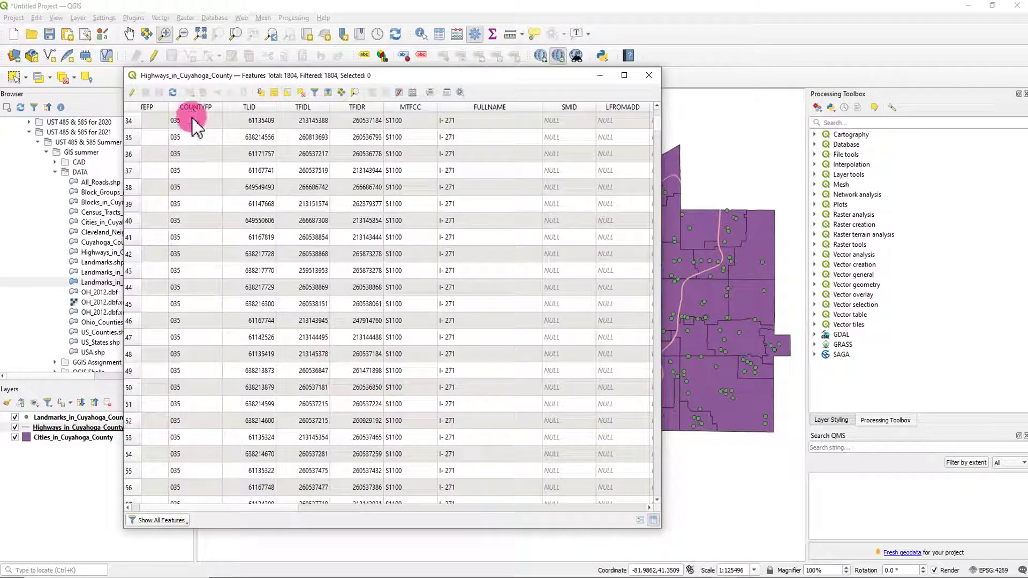
# Sort the highways table ascending by STATEFP, check the address and flag columns, and close the table.
pyautogui.click(155, 107)
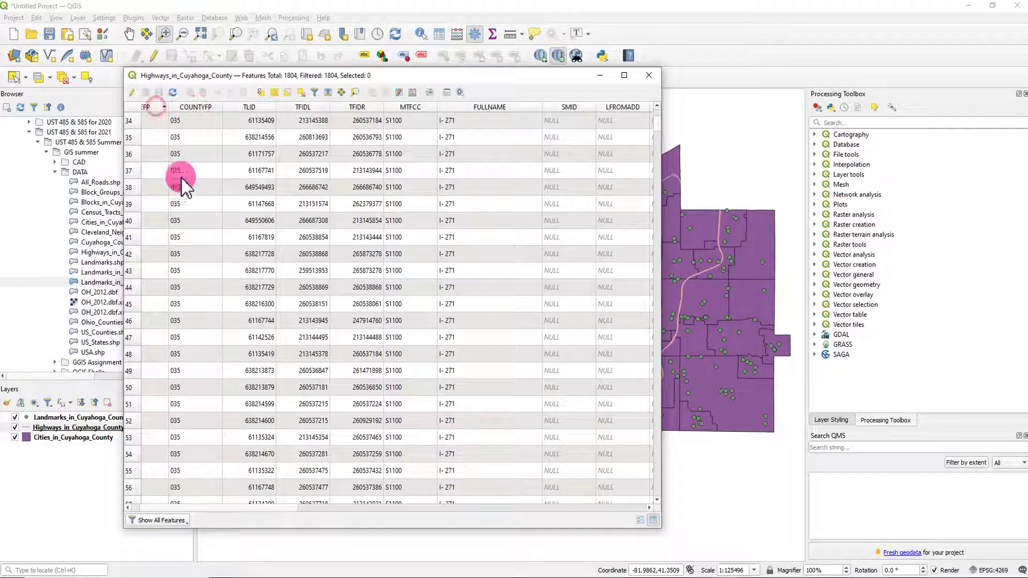
pyautogui.click(381, 508)
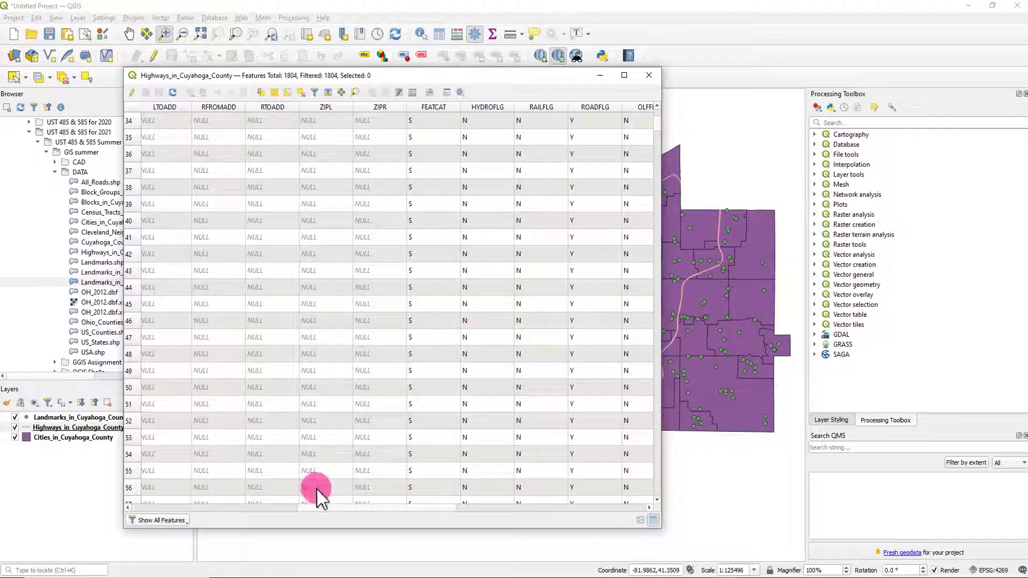
pyautogui.click(284, 508)
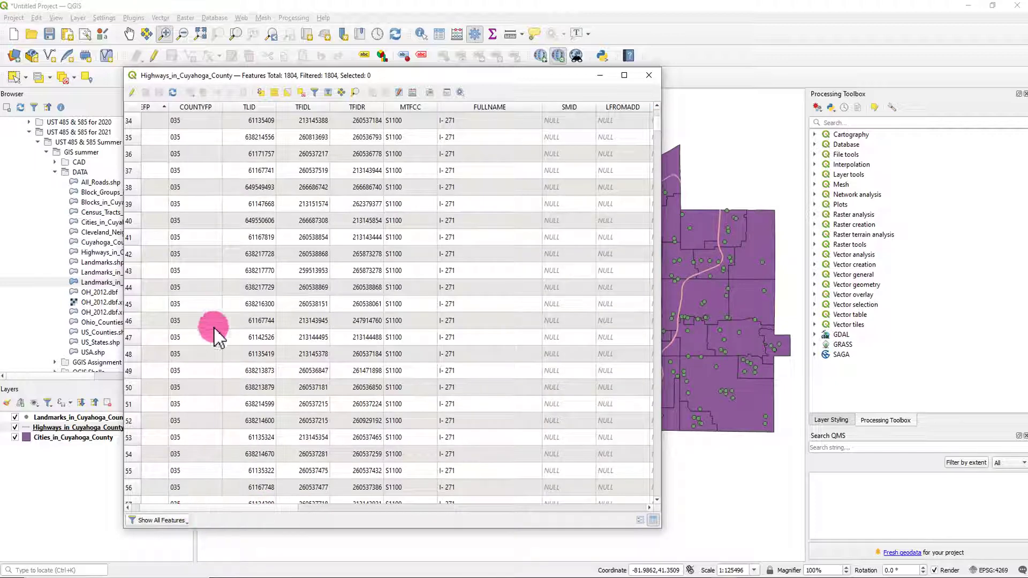
pyautogui.click(648, 77)
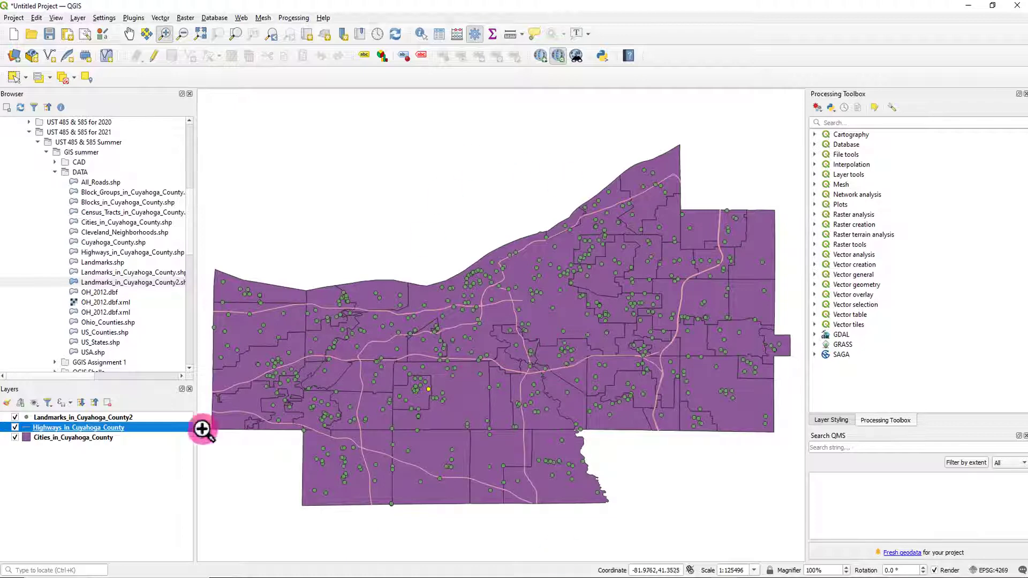
# Hide the highways and landmarks layers to view only the cities, and display the highways layer alone.
pyautogui.click(15, 427)
pyautogui.click(15, 417)
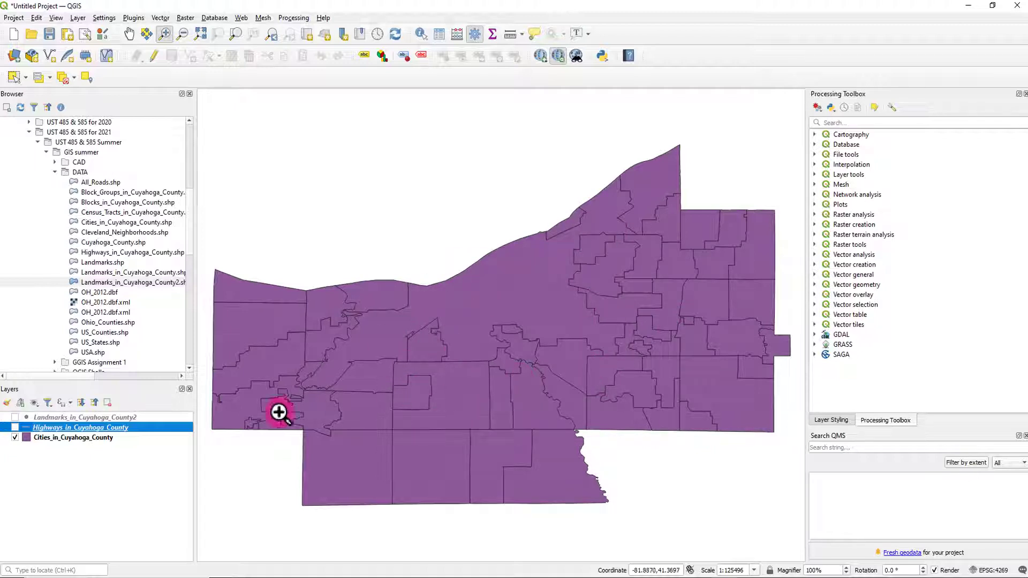
pyautogui.click(15, 438)
pyautogui.click(15, 427)
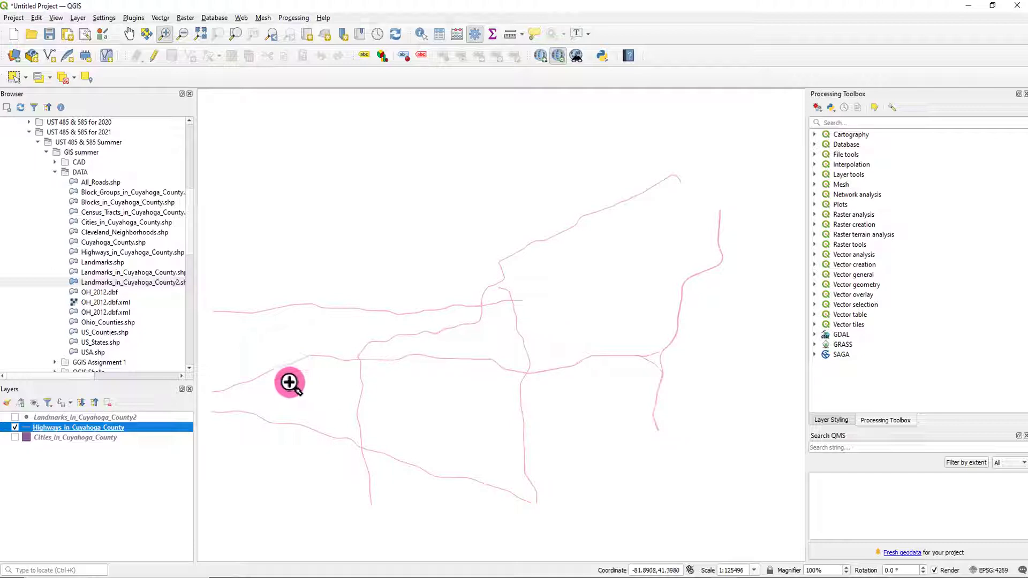
# Display the landmarks layer on its own, and turn the highways and cities layers back on.
pyautogui.click(15, 428)
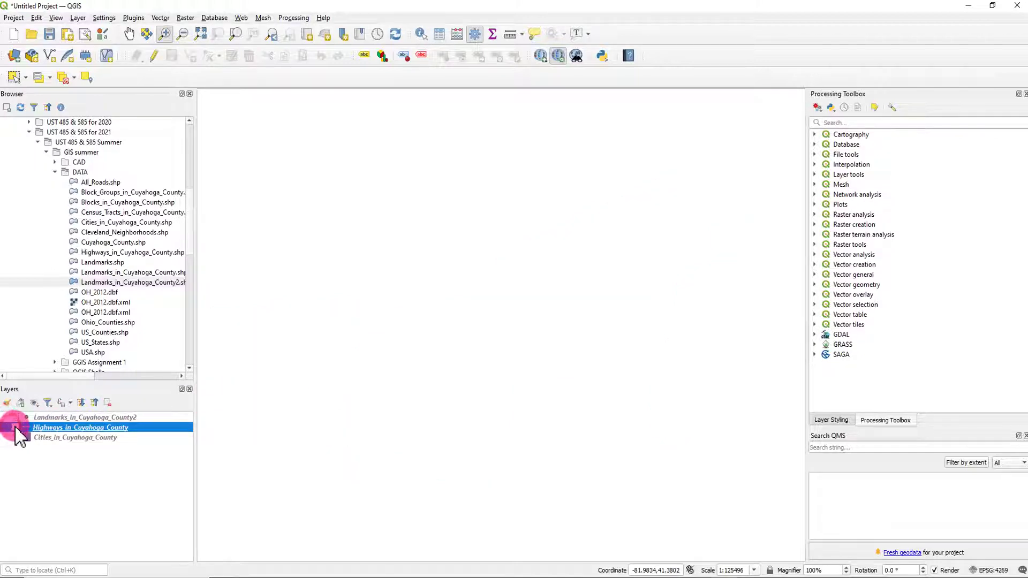
pyautogui.click(14, 417)
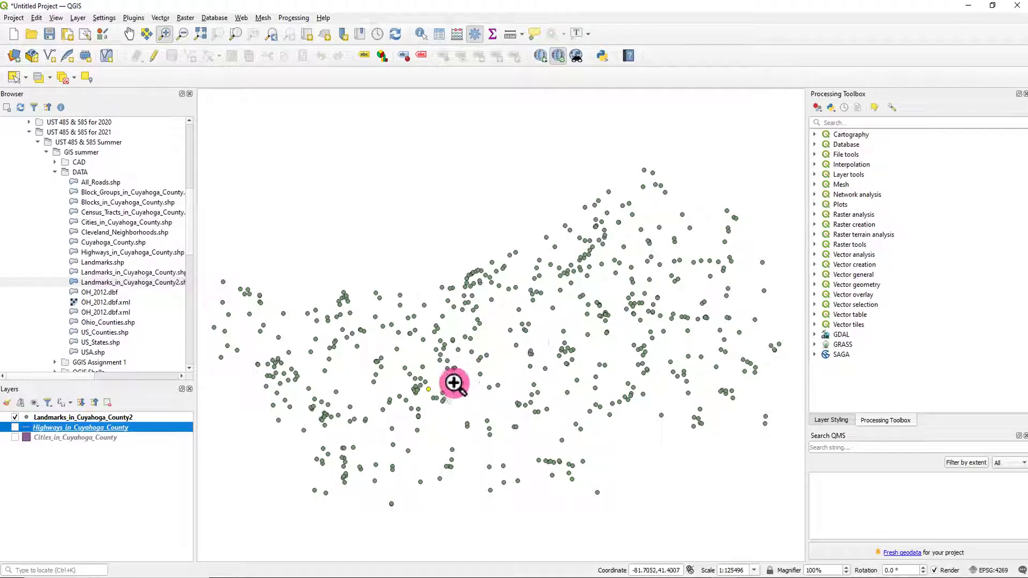
pyautogui.click(15, 427)
pyautogui.click(15, 438)
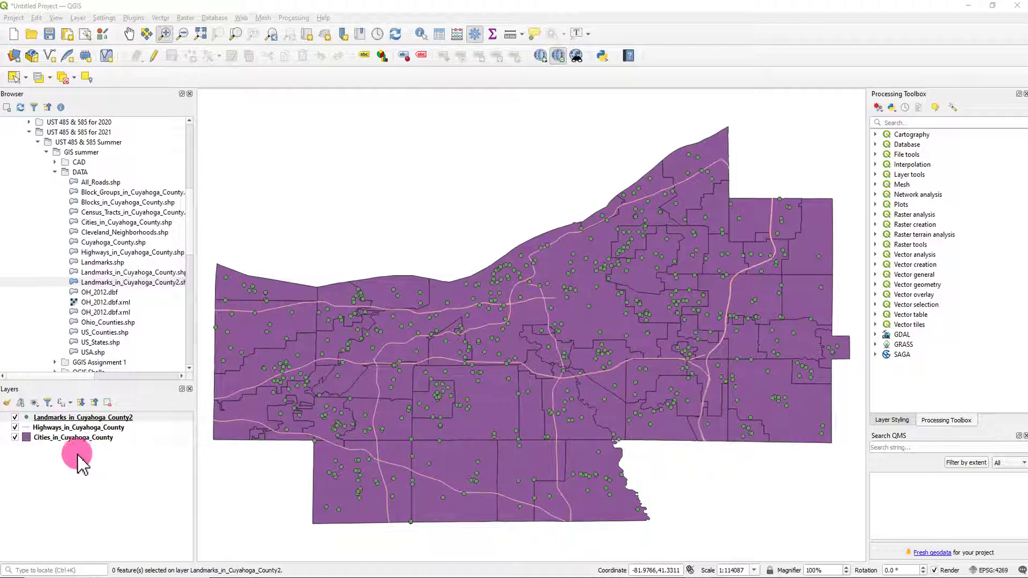
pyautogui.click(29, 439)
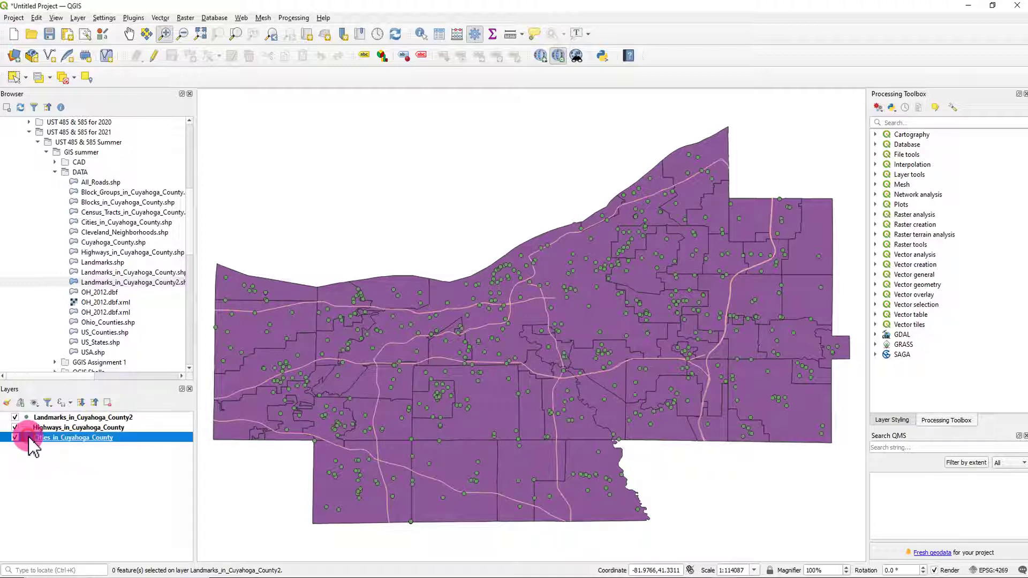
pyautogui.doubleClick(43, 448)
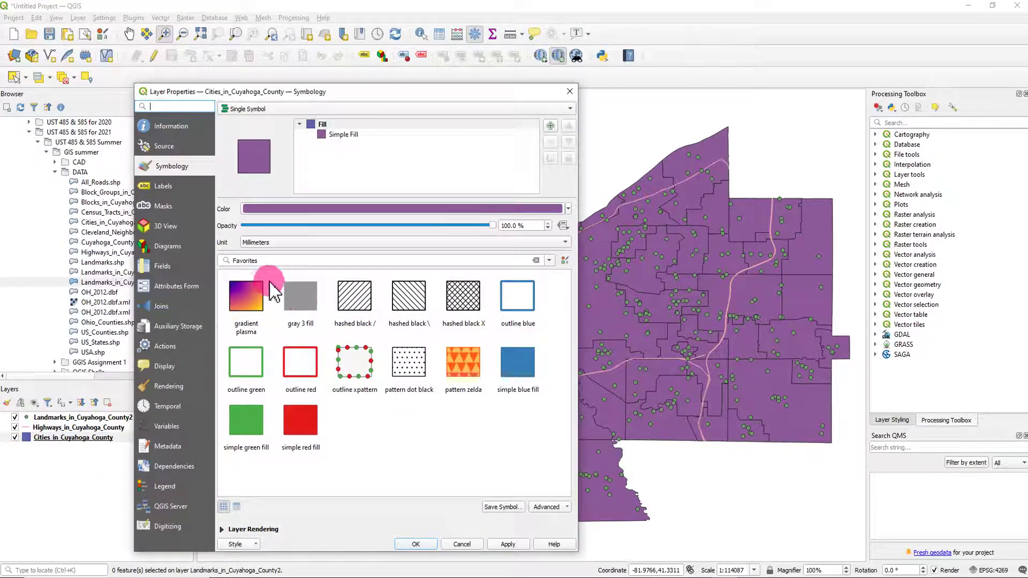
pyautogui.click(569, 92)
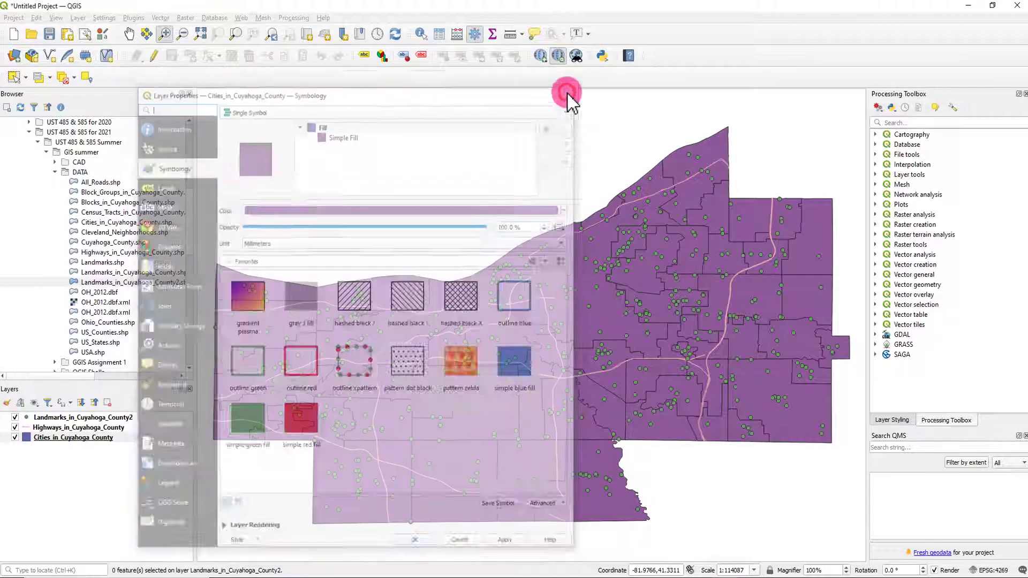
pyautogui.rightClick(68, 437)
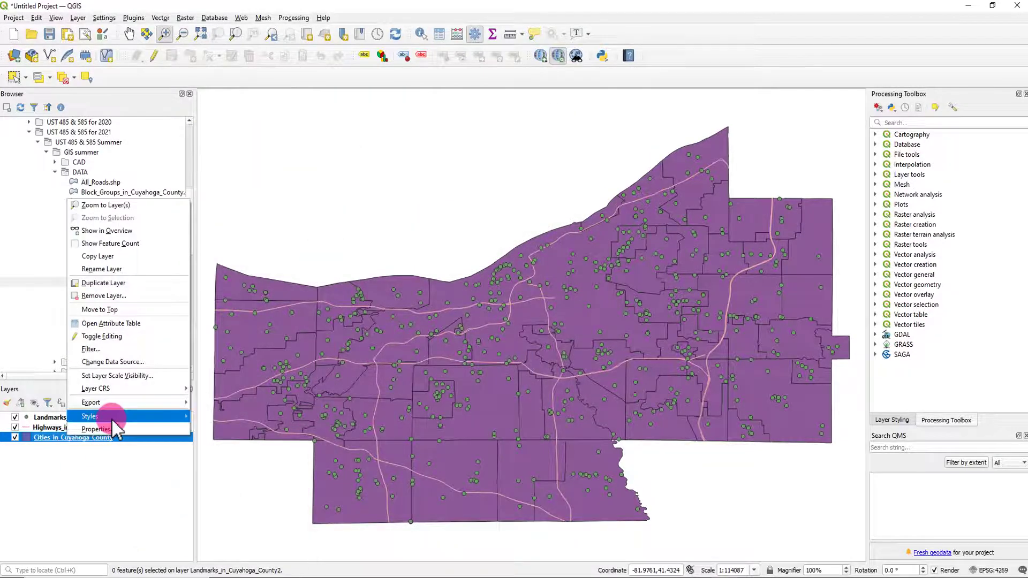
pyautogui.click(112, 435)
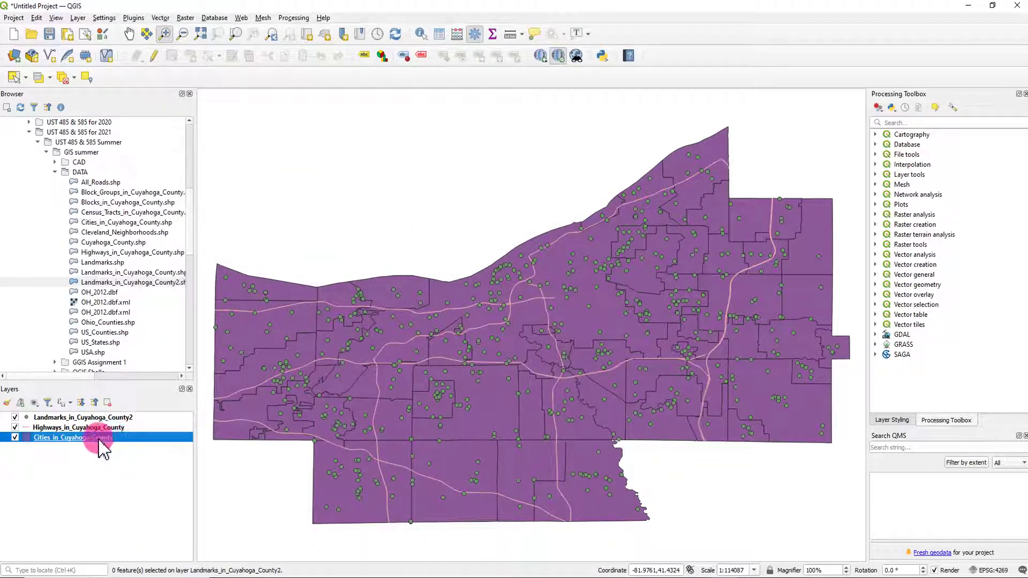
# Change the Cities_in_Cuyahoga_County layer's simple fill color to a medium green and apply it to the map.
pyautogui.rightClick(99, 441)
pyautogui.click(119, 432)
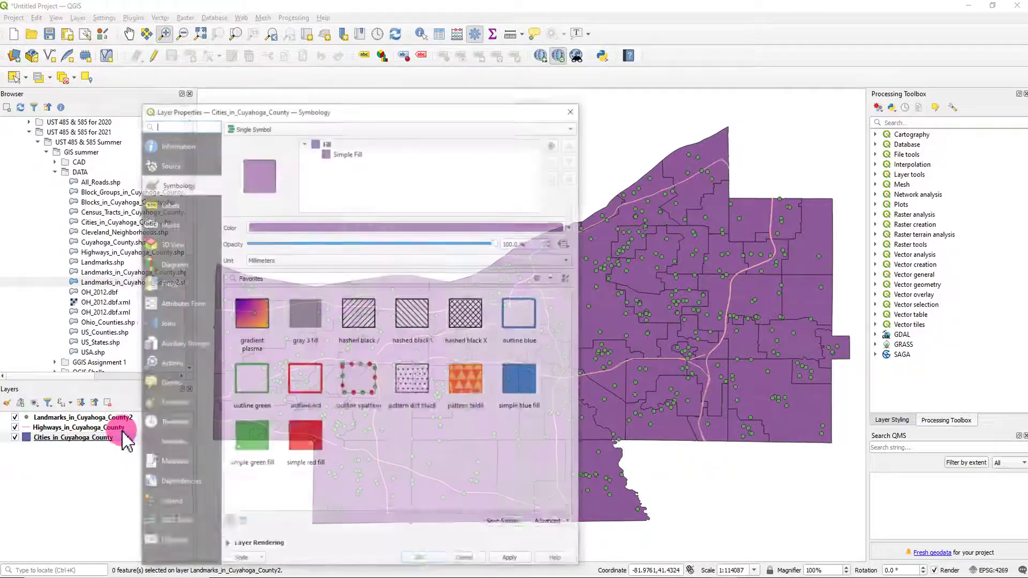
pyautogui.moveTo(386, 106); pyautogui.dragTo(475, 86)
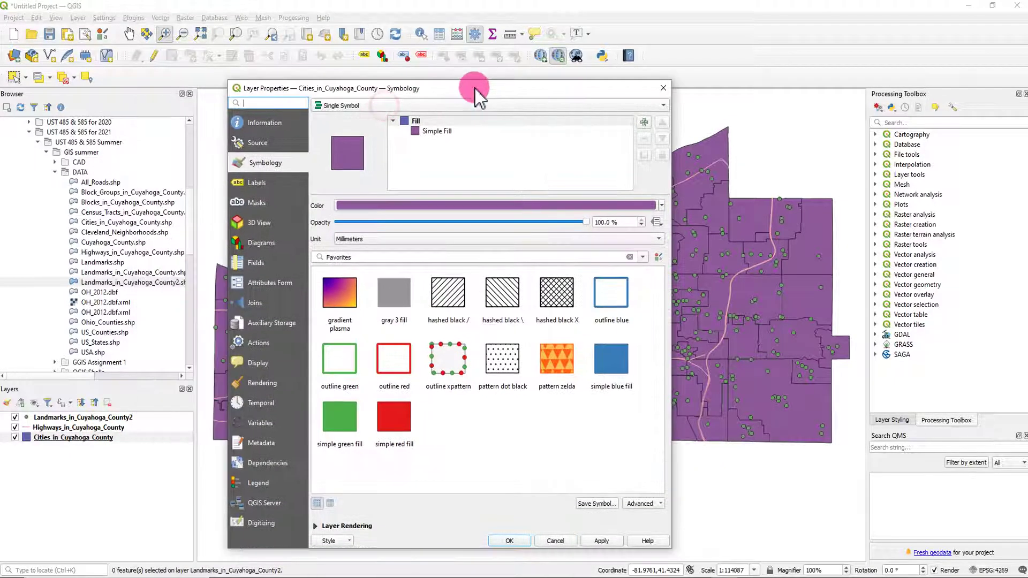
pyautogui.click(450, 132)
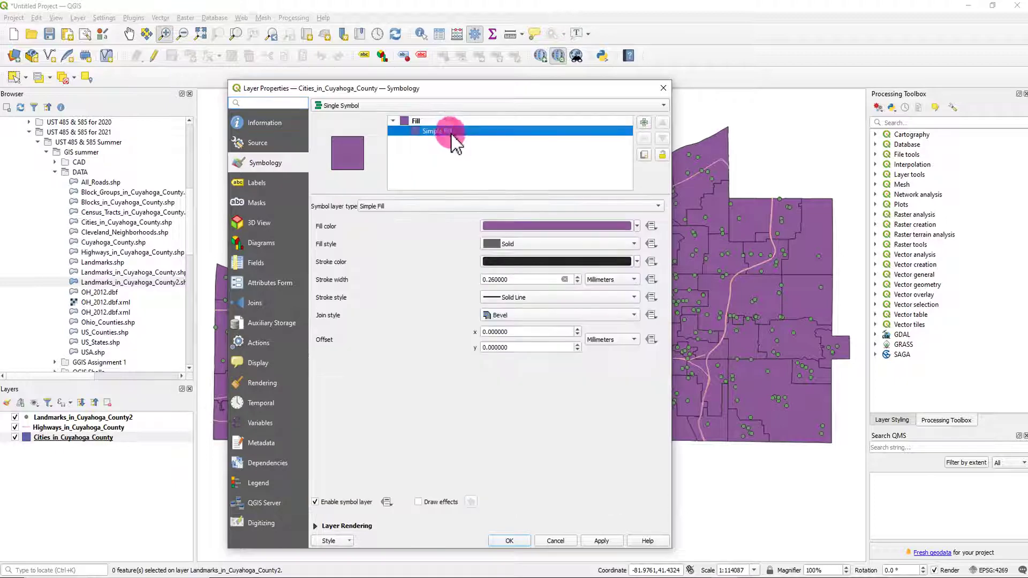
pyautogui.click(637, 226)
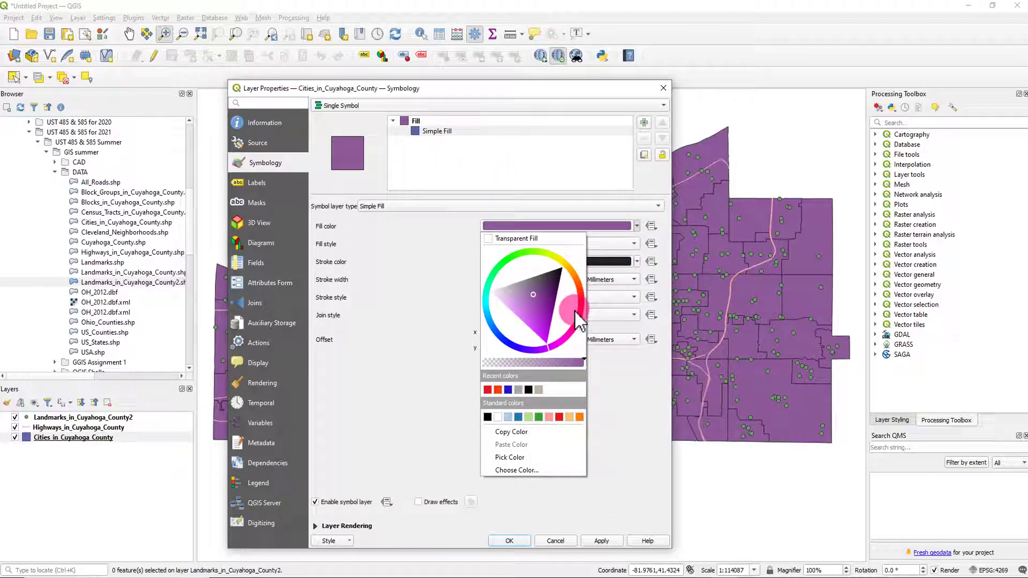
pyautogui.click(568, 266)
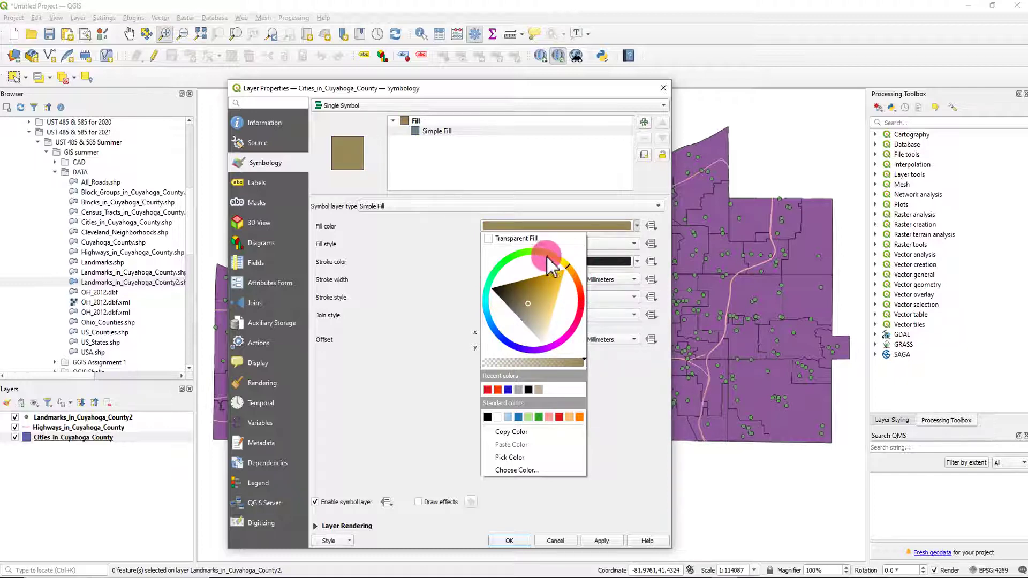
pyautogui.click(510, 254)
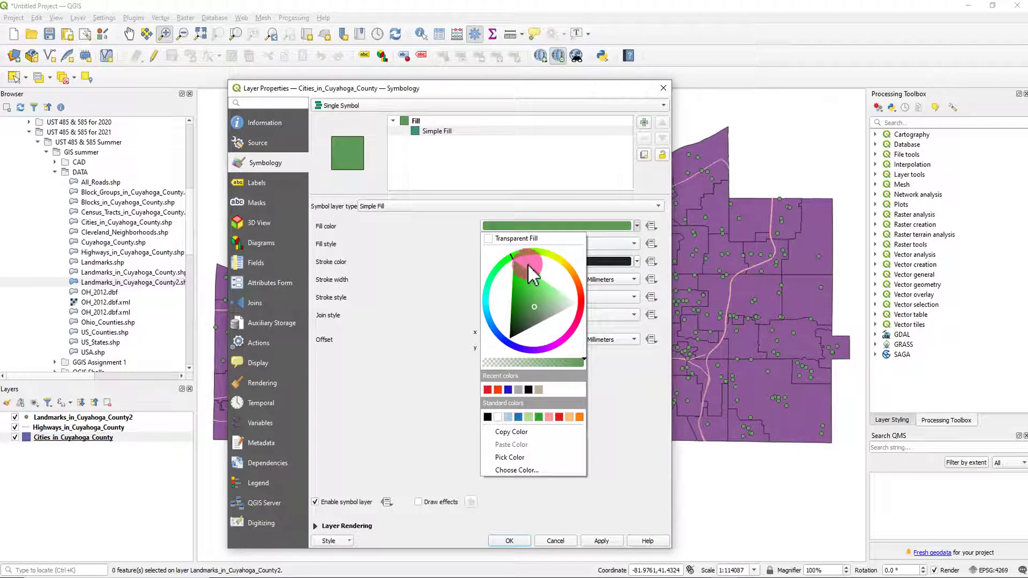
pyautogui.click(606, 543)
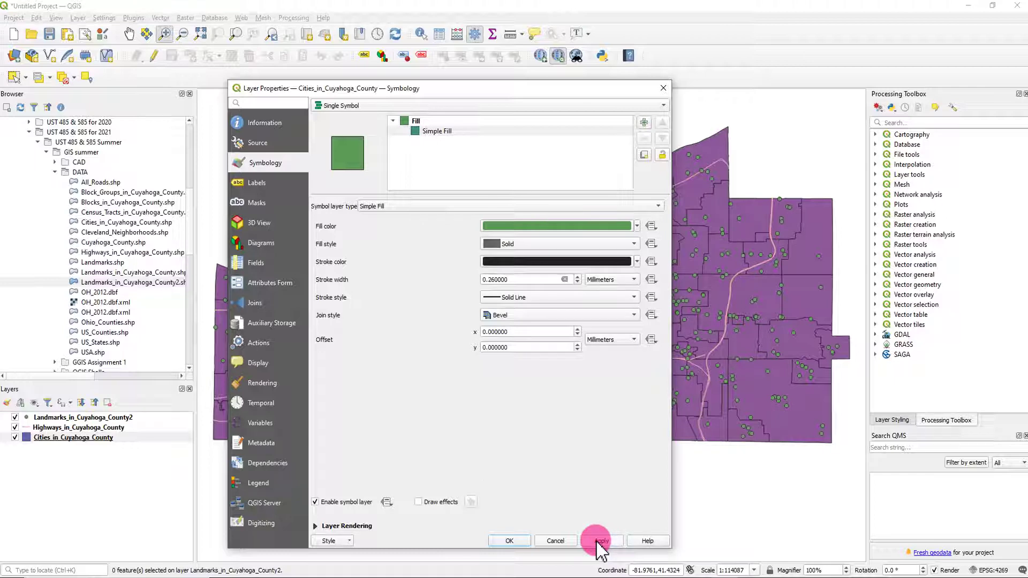
pyautogui.click(600, 541)
pyautogui.click(509, 541)
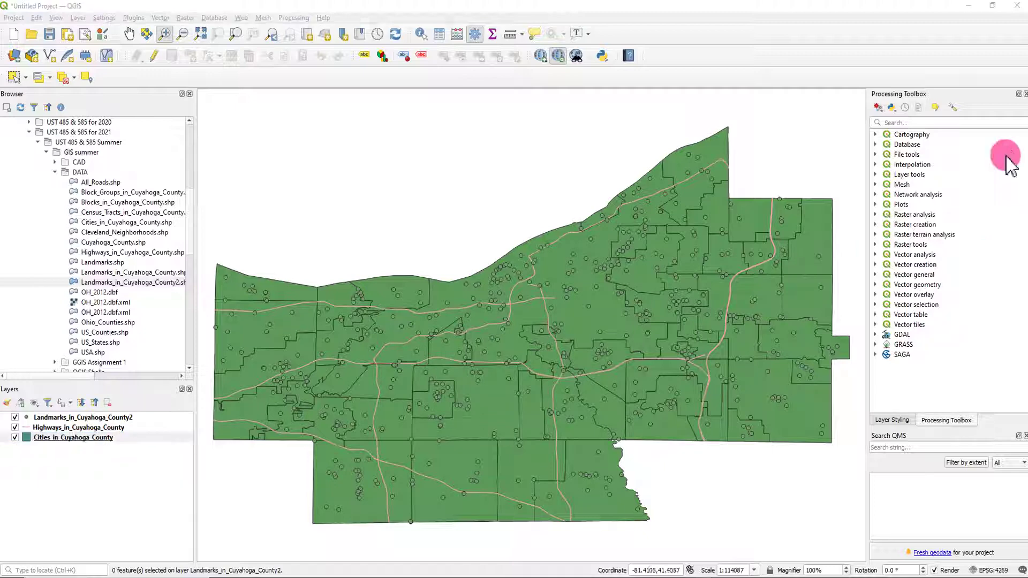
# Change the cities layer's symbol to Outline: Simple Line with a stroke width of 0.46 mm.
pyautogui.rightClick(68, 441)
pyautogui.press('Escape')
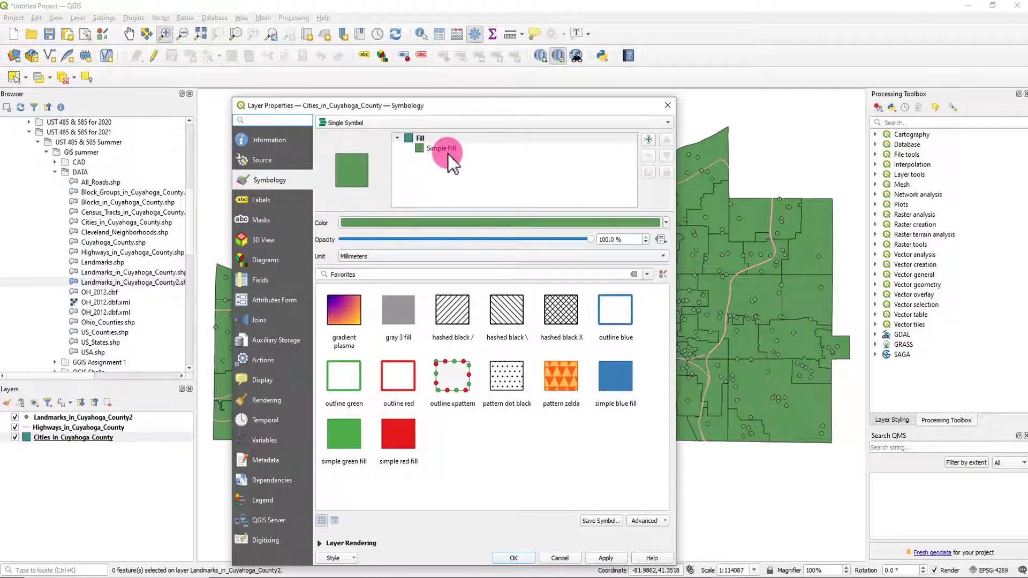
pyautogui.click(449, 156)
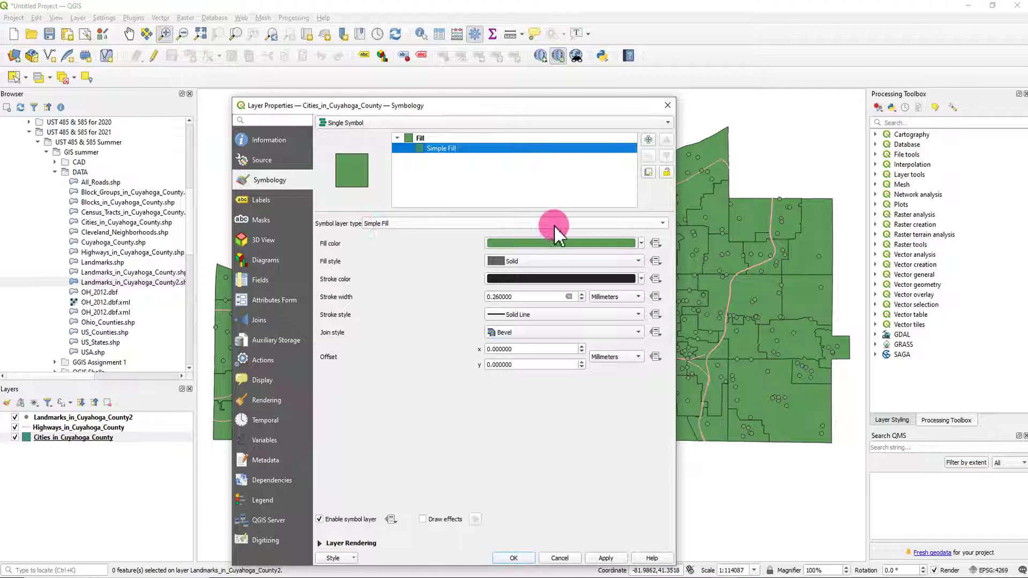
pyautogui.click(663, 224)
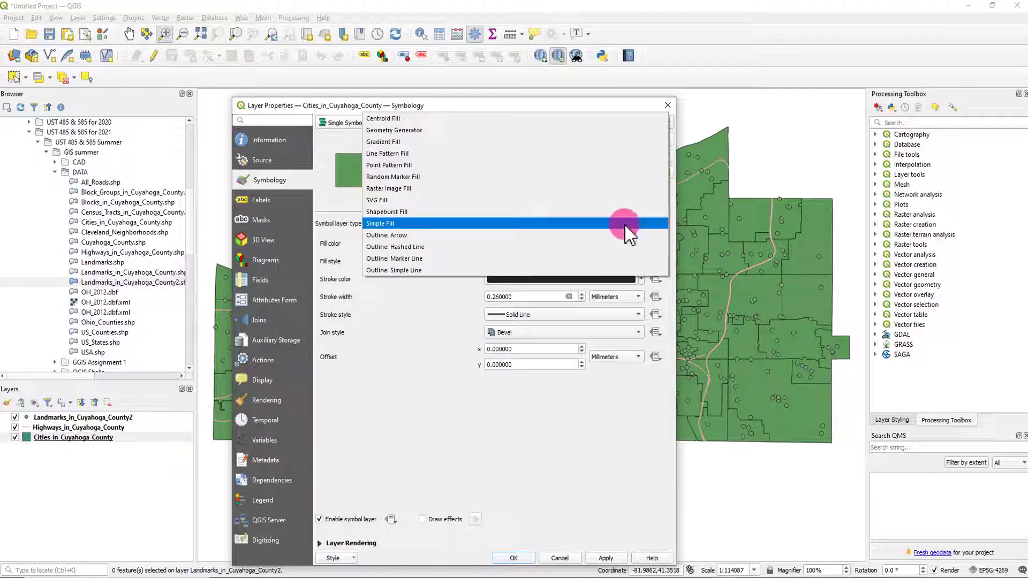
pyautogui.click(407, 283)
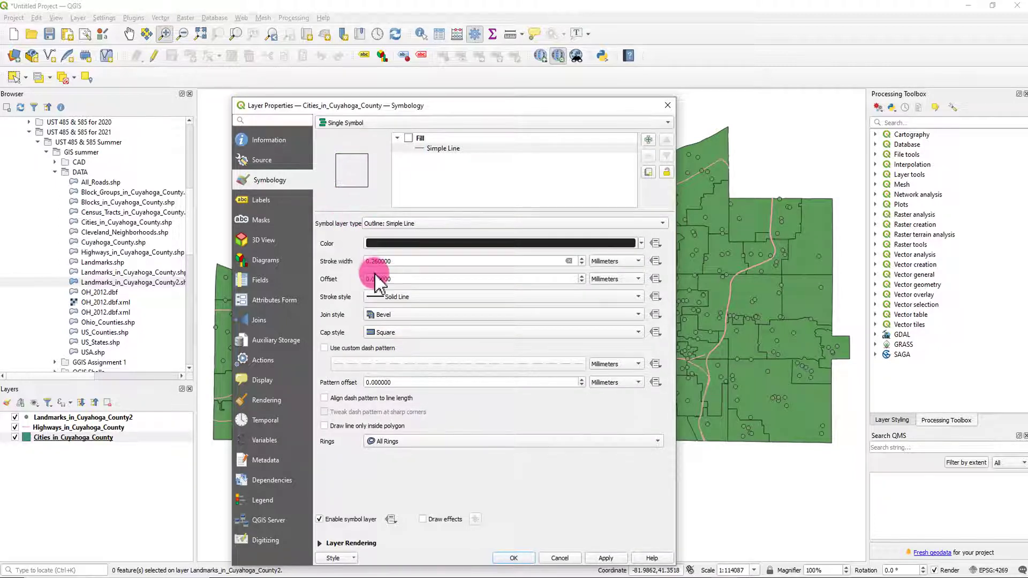
pyautogui.click(583, 258)
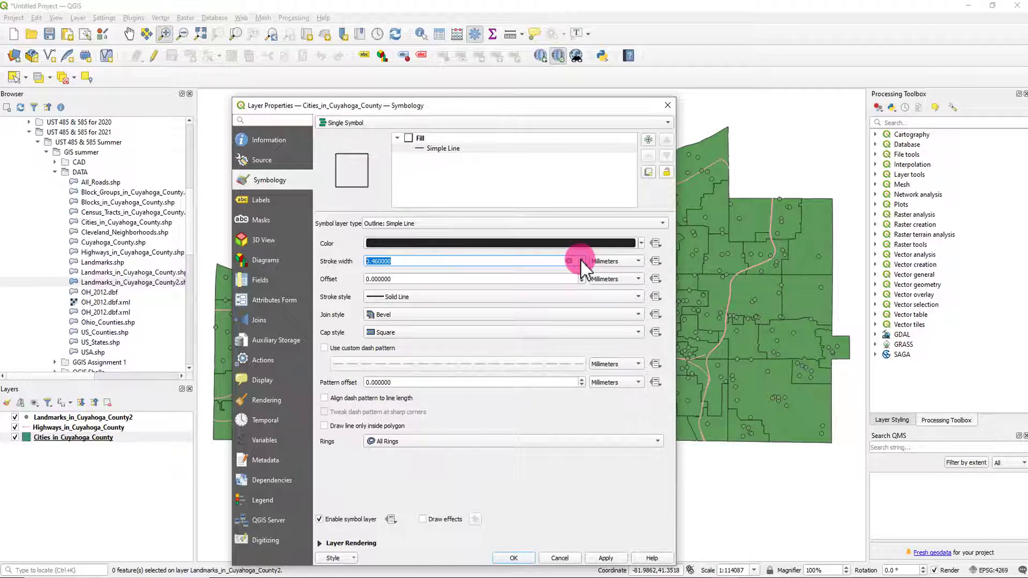
pyautogui.click(516, 560)
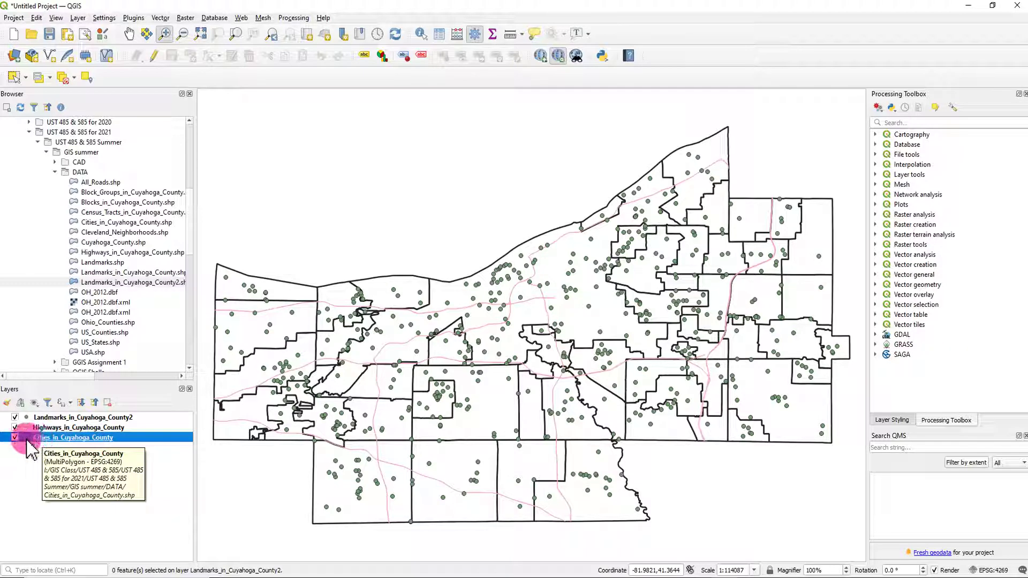
# Recolor the Highways_in_Cuyahoga_County lines bright red using a recent color.
pyautogui.rightClick(76, 428)
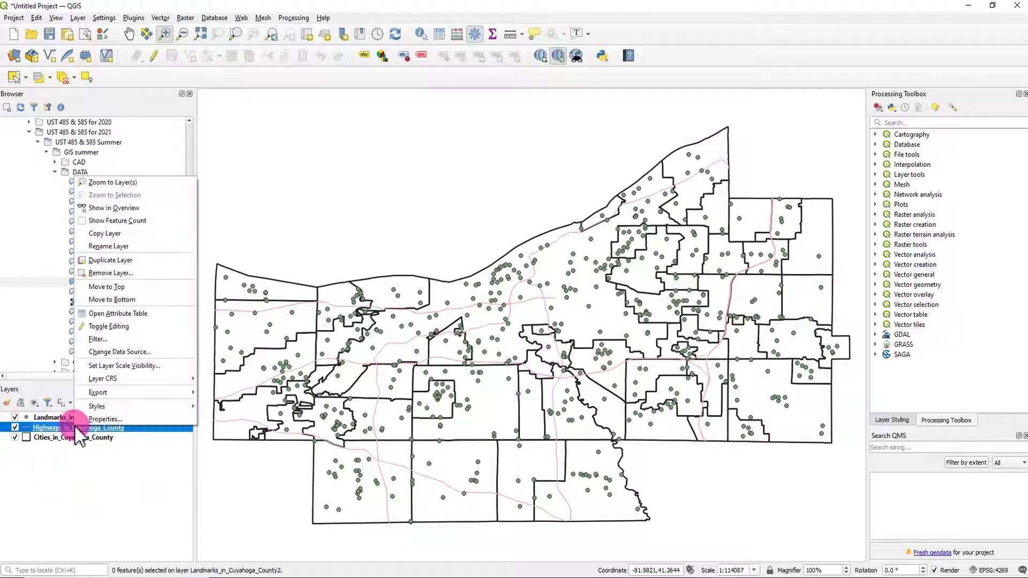
pyautogui.click(128, 419)
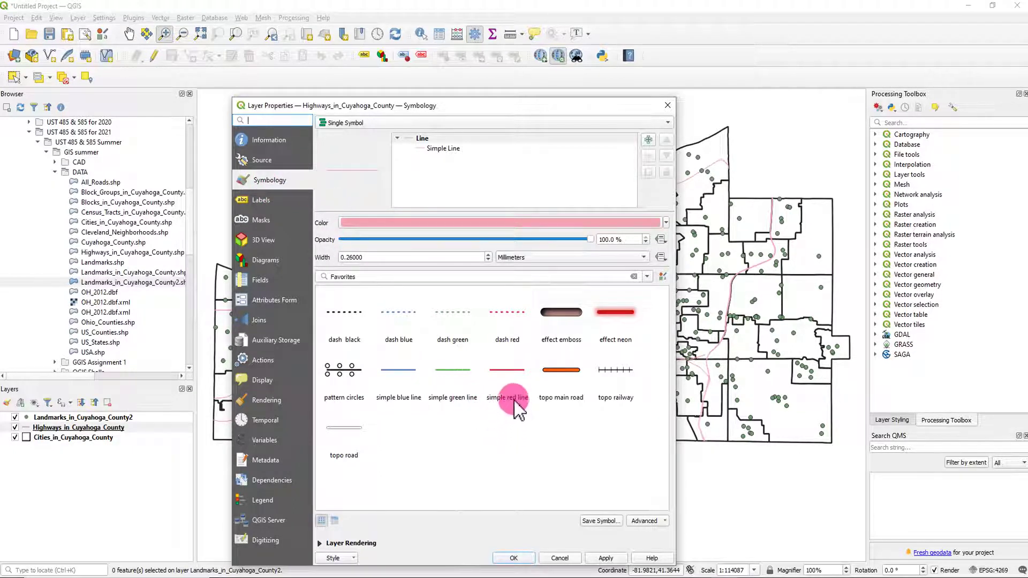
pyautogui.moveTo(513, 377)
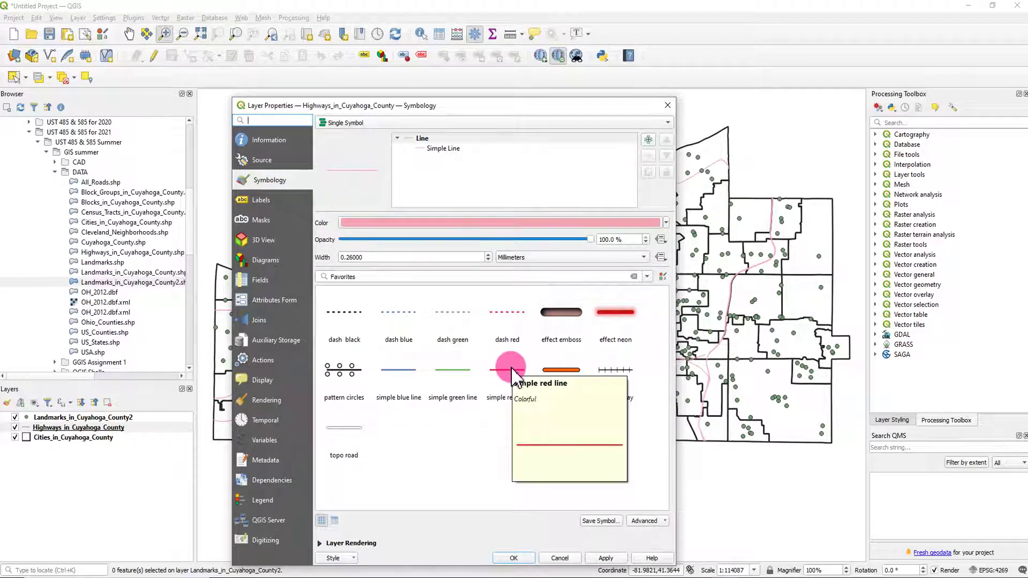
pyautogui.click(666, 223)
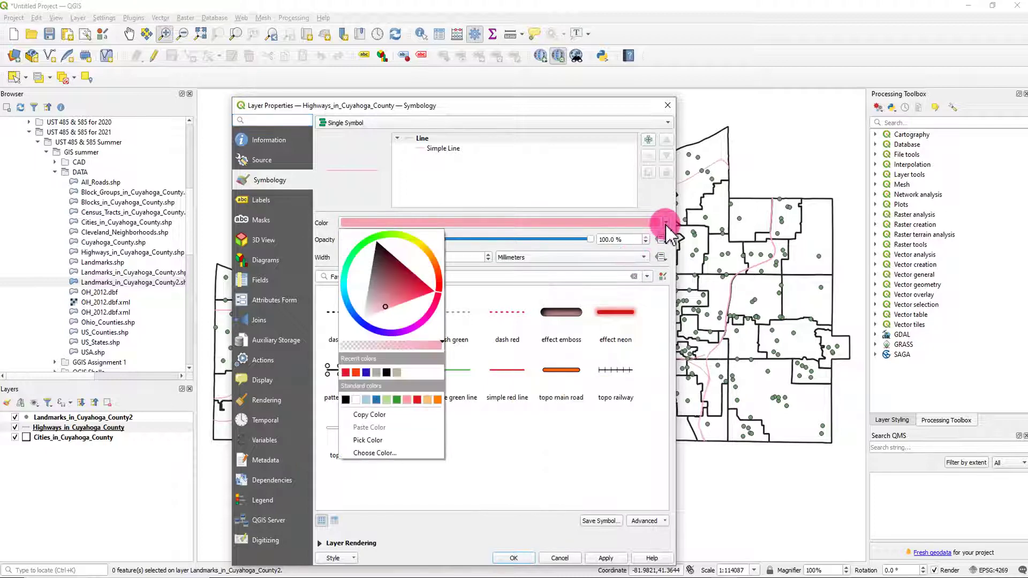
pyautogui.click(426, 290)
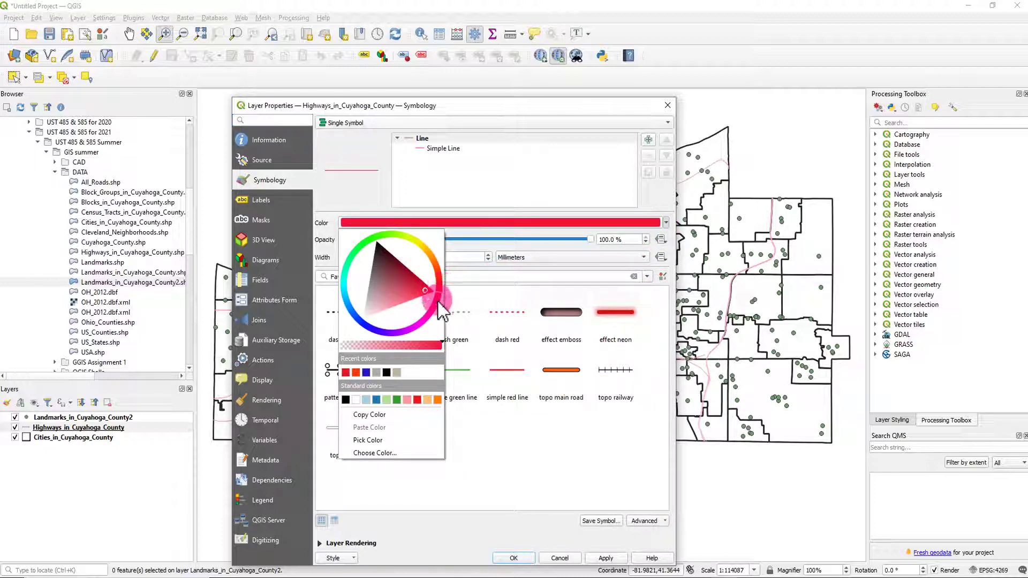
pyautogui.click(347, 373)
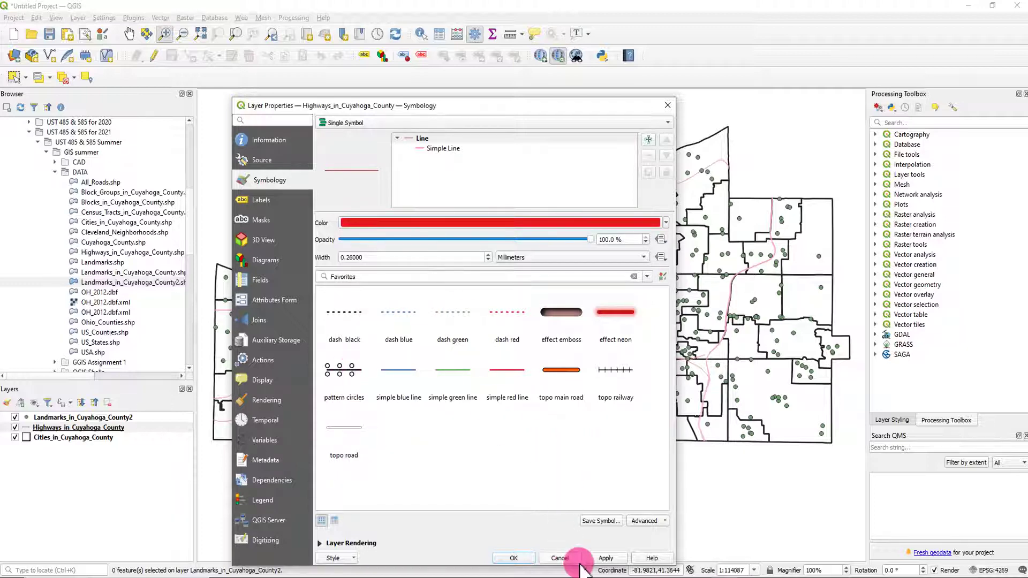
pyautogui.click(519, 559)
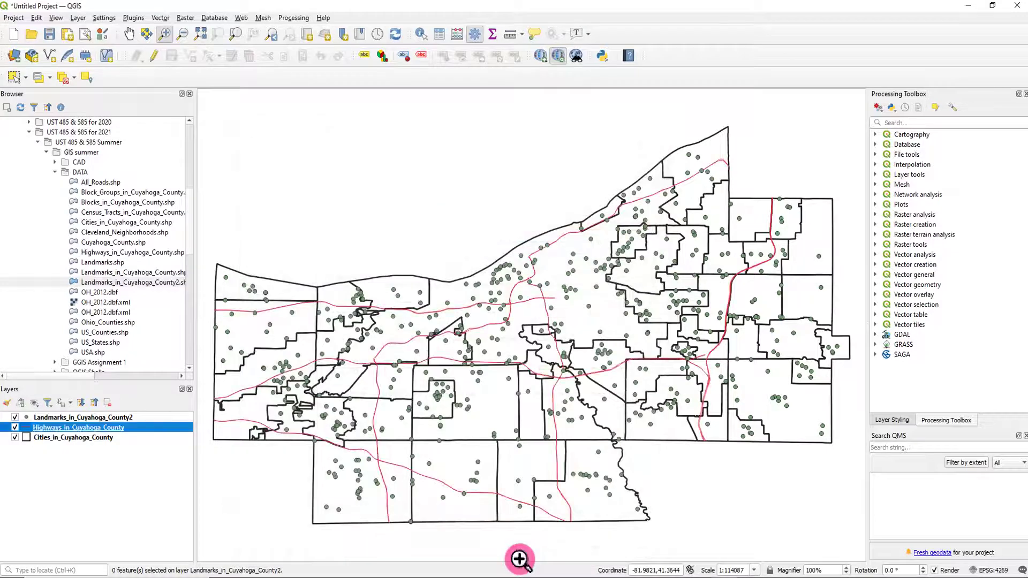
# Set the stroke width of the highways layer's simple line to 1 mm.
pyautogui.click(22, 430)
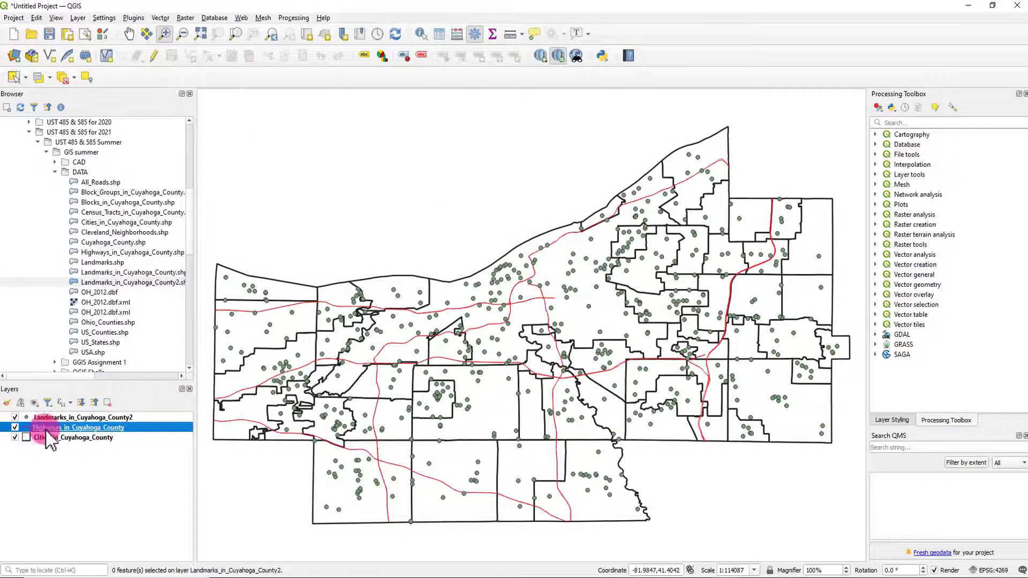
pyautogui.doubleClick(33, 429)
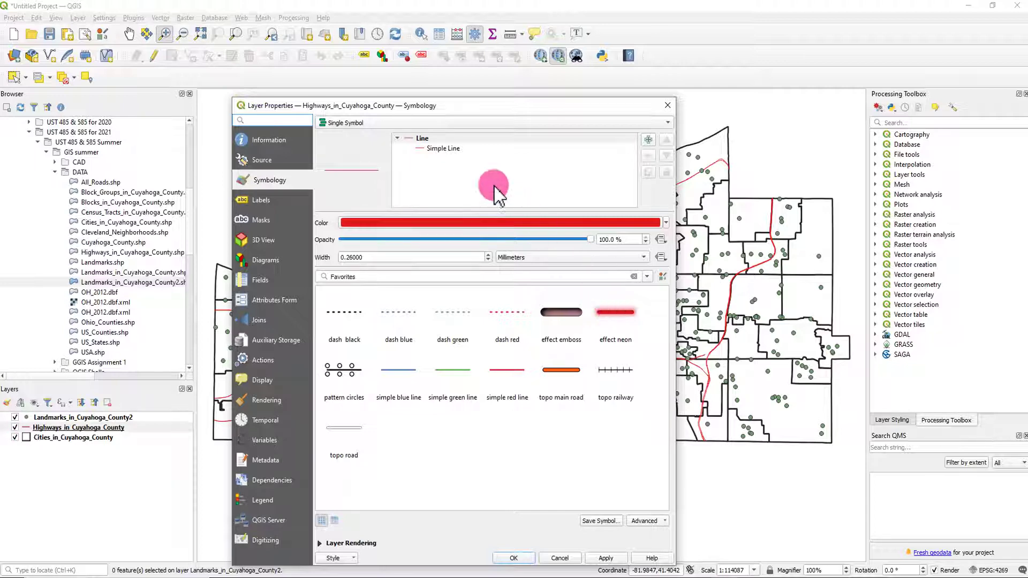
pyautogui.click(447, 152)
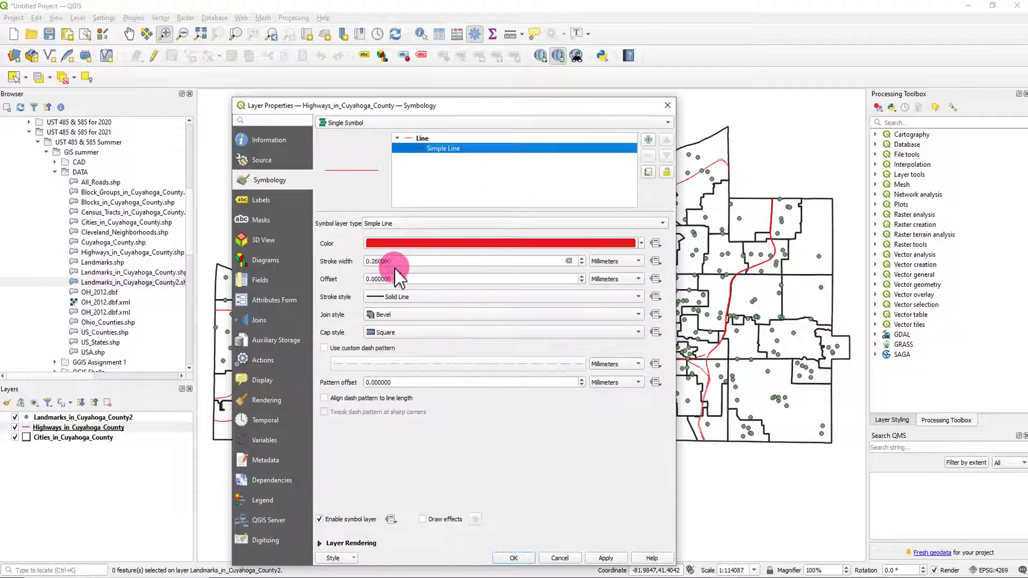
pyautogui.click(583, 259)
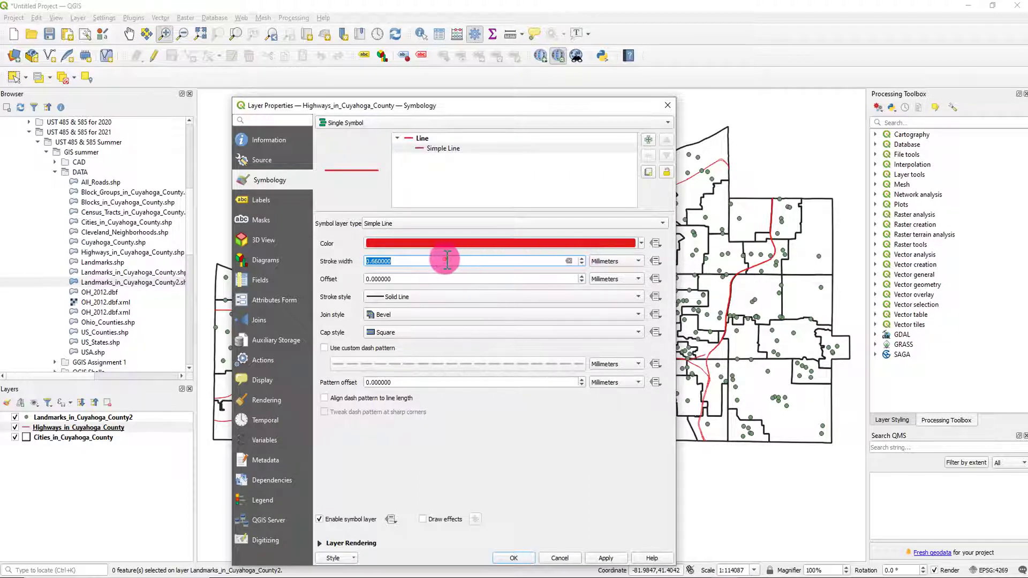
pyautogui.moveTo(447, 260); pyautogui.dragTo(351, 265)
pyautogui.write('1')
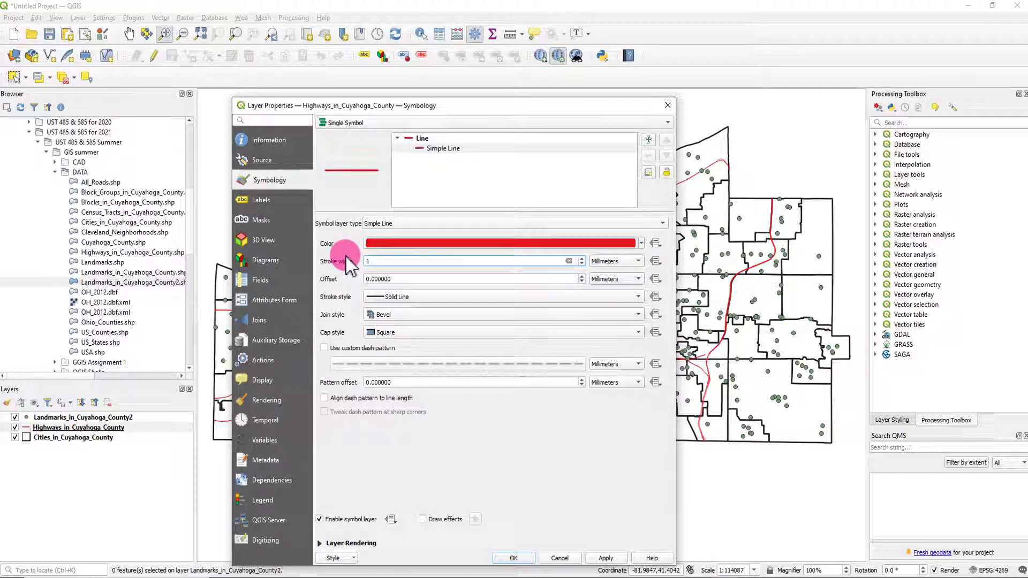
pyautogui.click(511, 557)
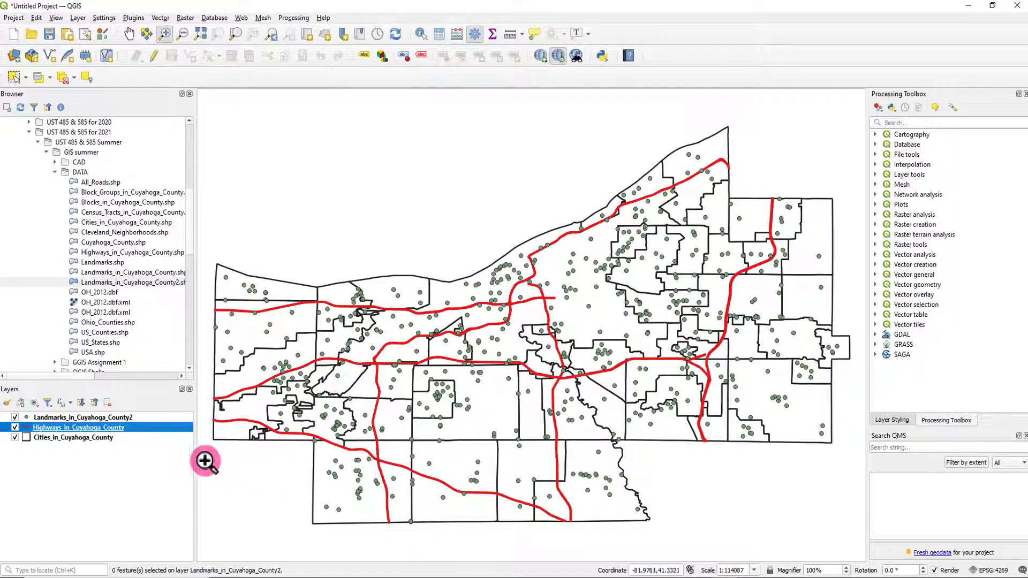
# Open the attribute table of the Landmarks_in_Cuyahoga_County2 layer to view its landmark types.
pyautogui.click(71, 417)
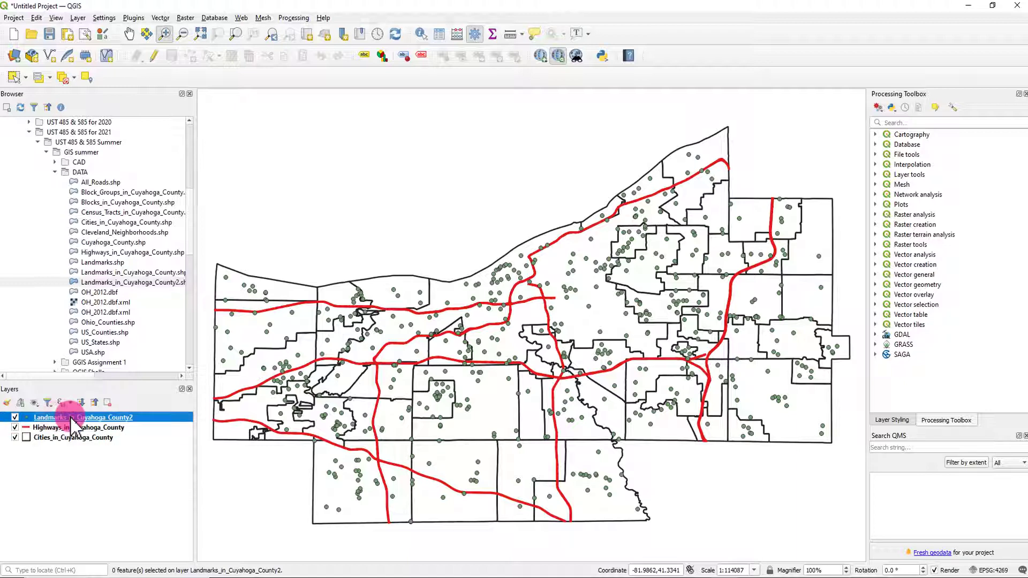
pyautogui.rightClick(52, 417)
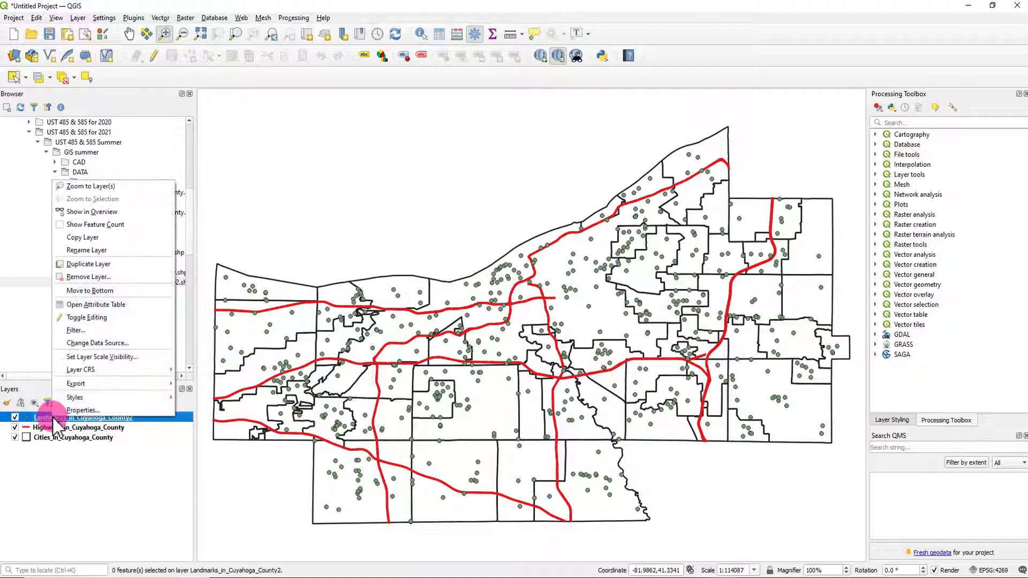
pyautogui.click(106, 306)
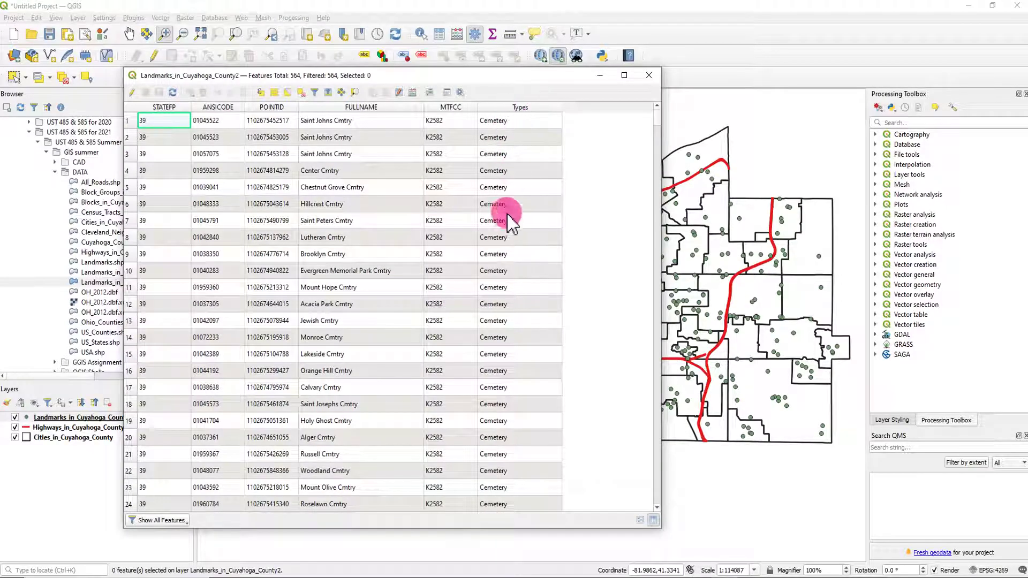
# Look through the Types values further down the landmarks attribute table and close the table.
pyautogui.moveTo(660, 117); pyautogui.dragTo(649, 458)
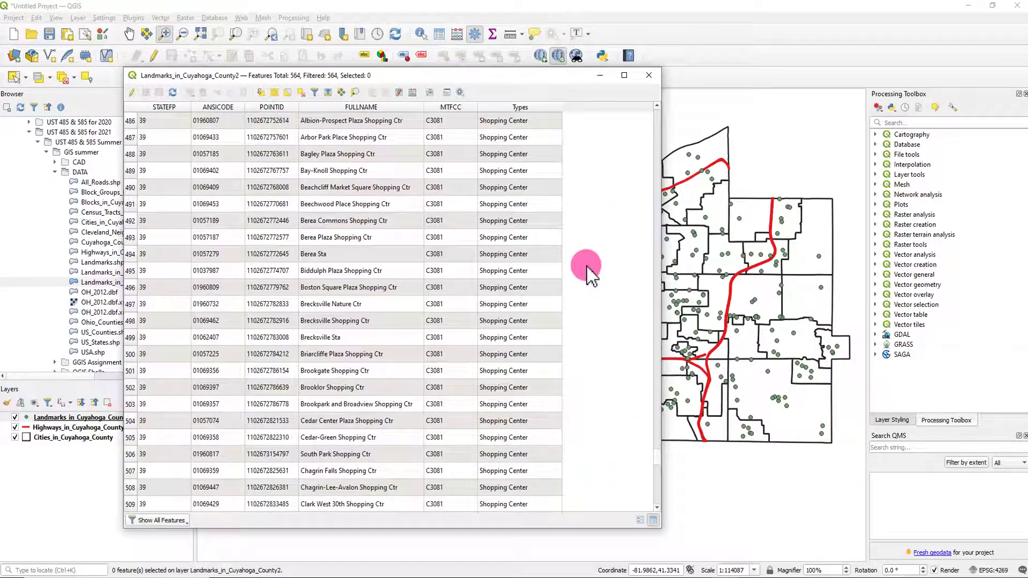
pyautogui.scroll(3, 581, 364)
pyautogui.scroll(11, 581, 365)
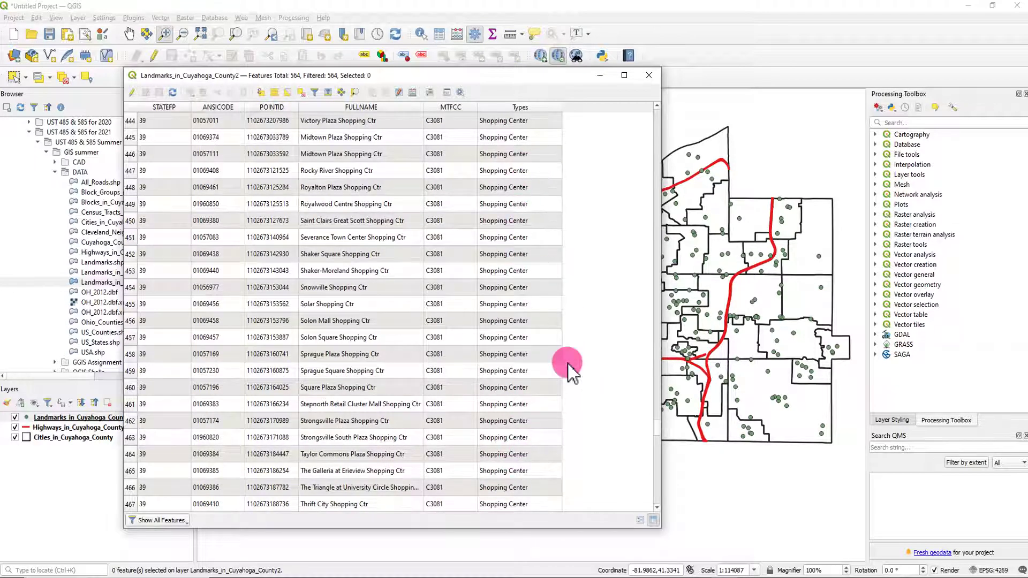
pyautogui.click(649, 78)
pyautogui.click(145, 417)
pyautogui.rightClick(123, 422)
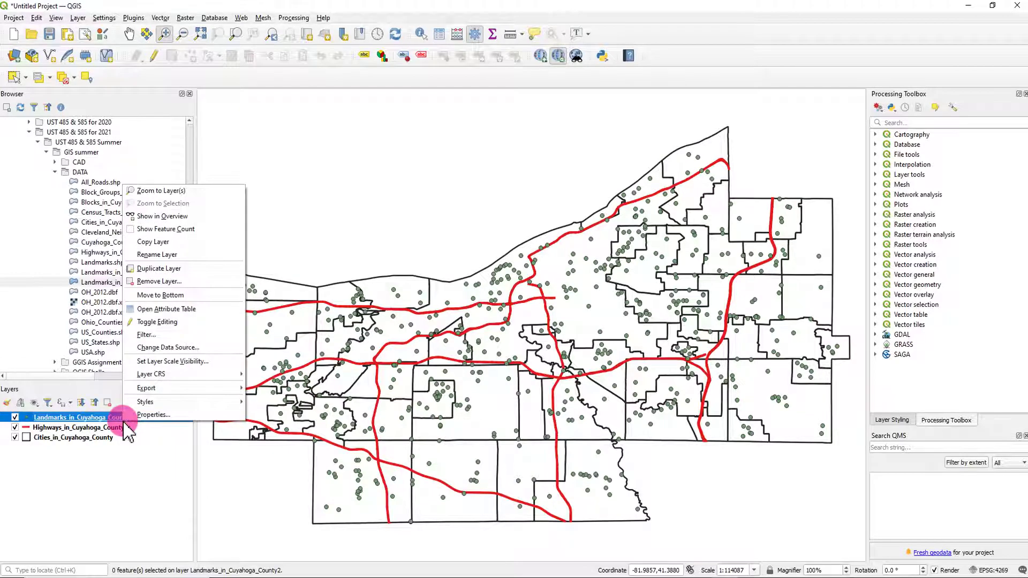
pyautogui.click(152, 417)
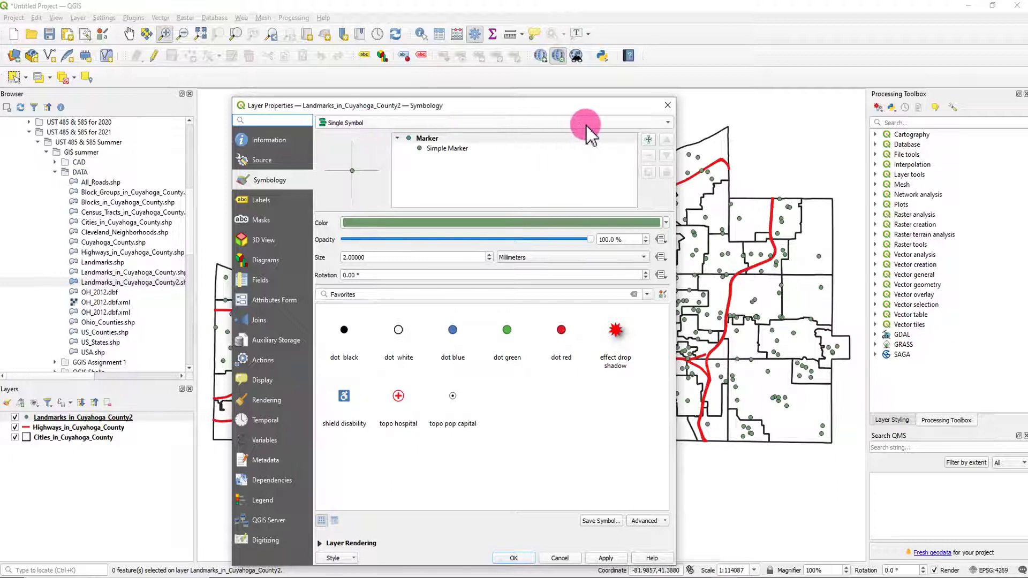
pyautogui.click(668, 124)
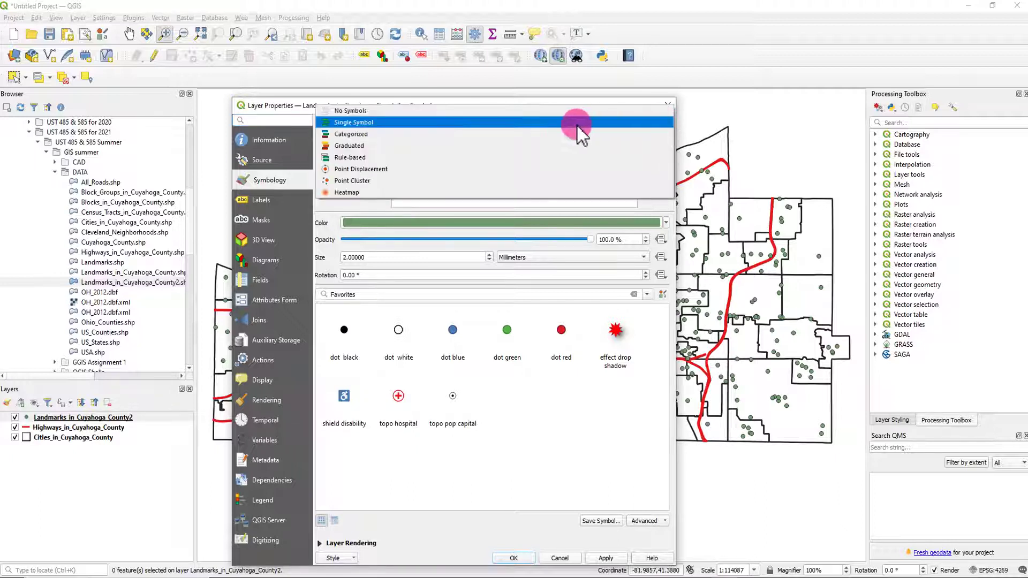
pyautogui.click(353, 134)
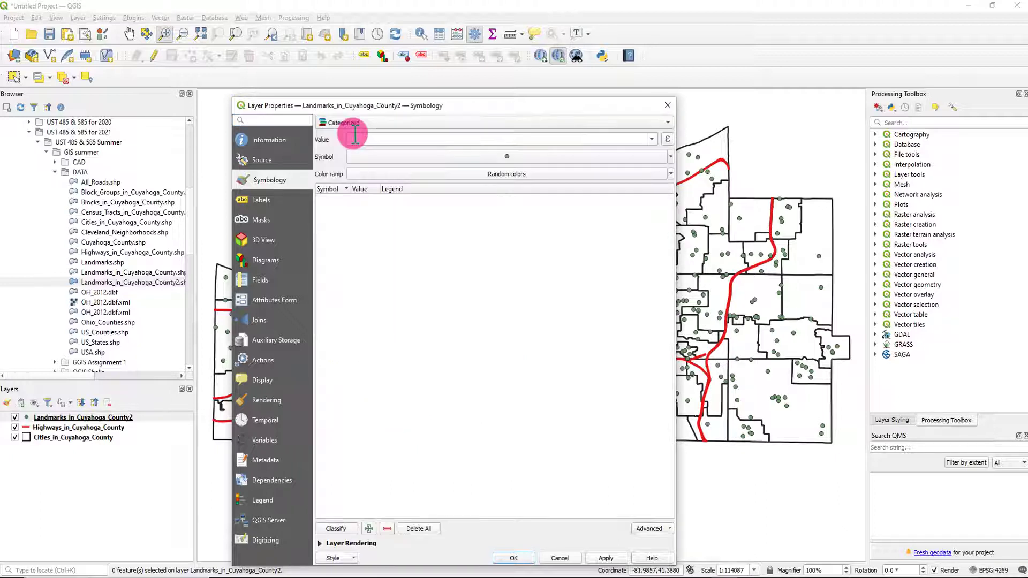
pyautogui.click(652, 140)
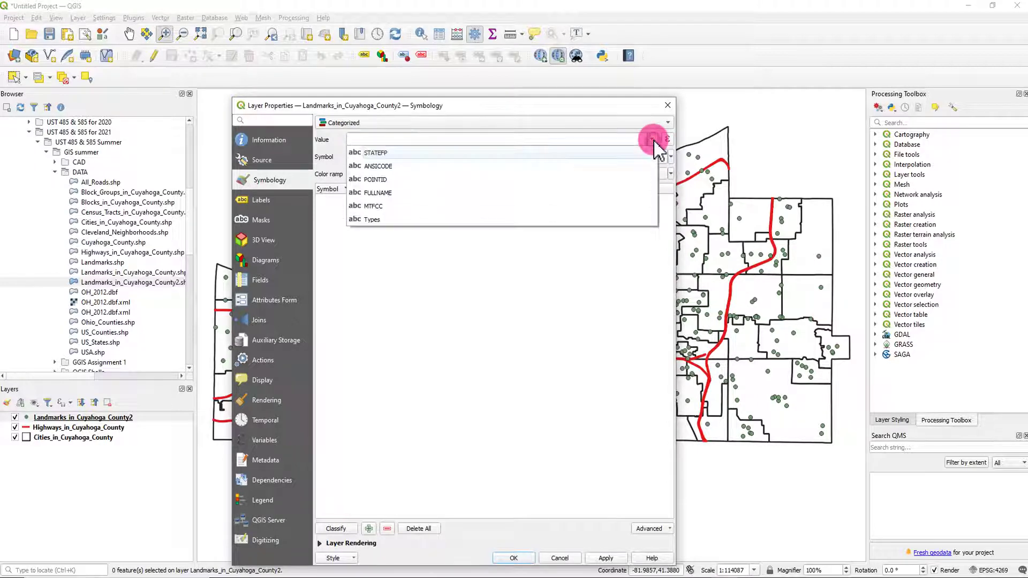
pyautogui.click(389, 220)
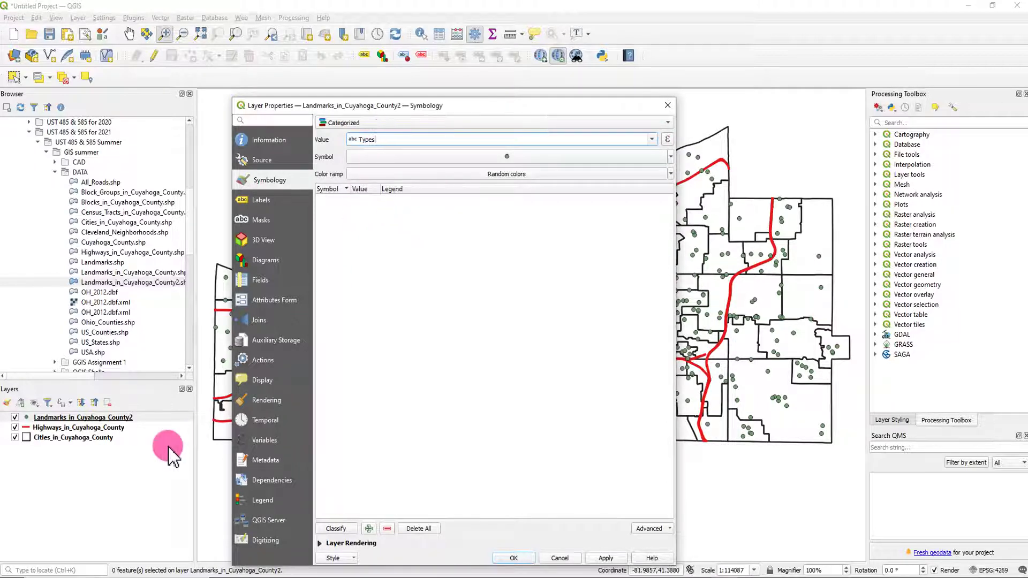
pyautogui.click(667, 107)
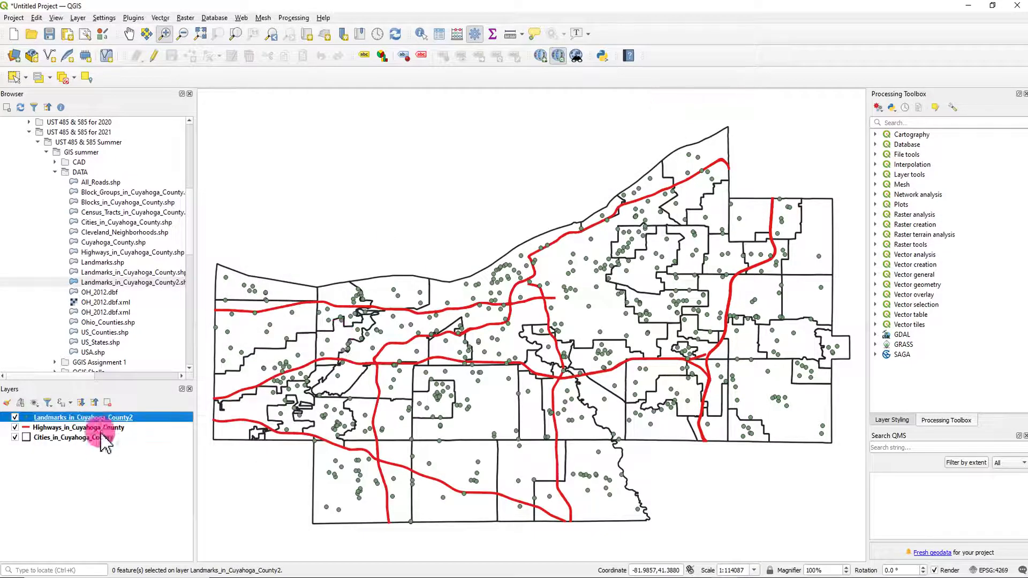
# Reopen the Landmarks_in_Cuyahoga_County2 attribute table, check the entries in the Types column, and close it.
pyautogui.rightClick(103, 423)
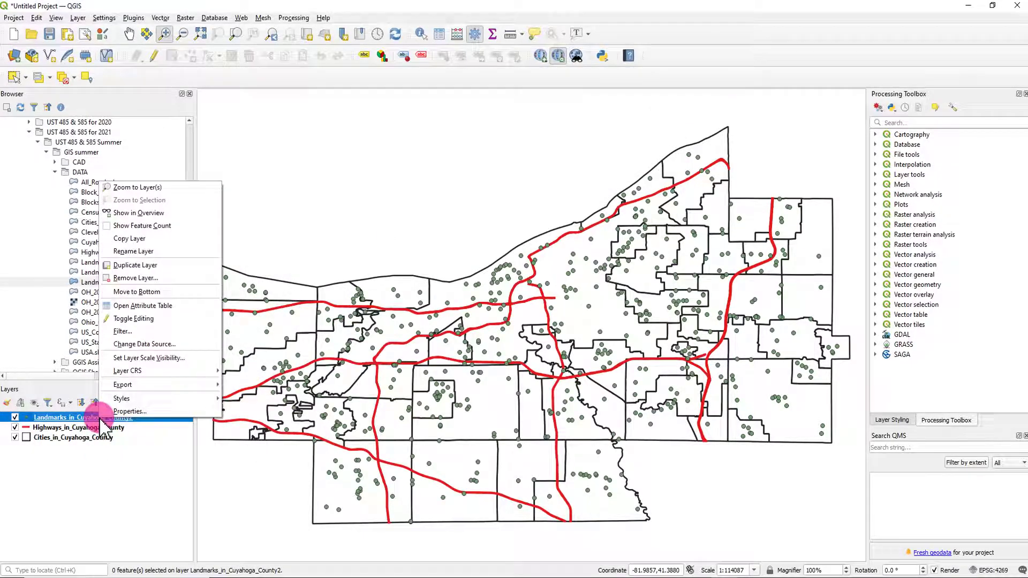
pyautogui.click(153, 306)
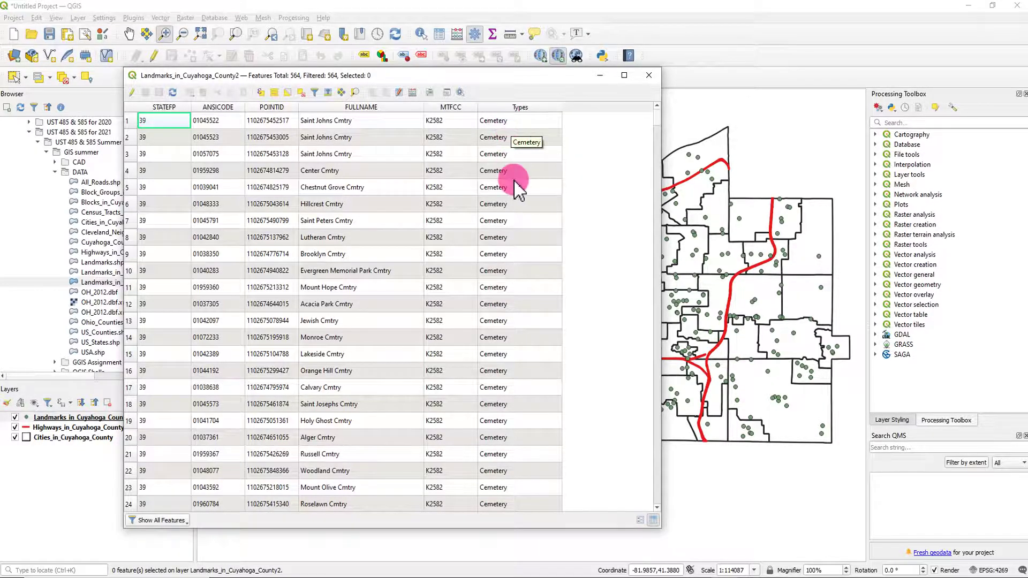
pyautogui.scroll(-9, 522, 203)
pyautogui.scroll(-20, 535, 256)
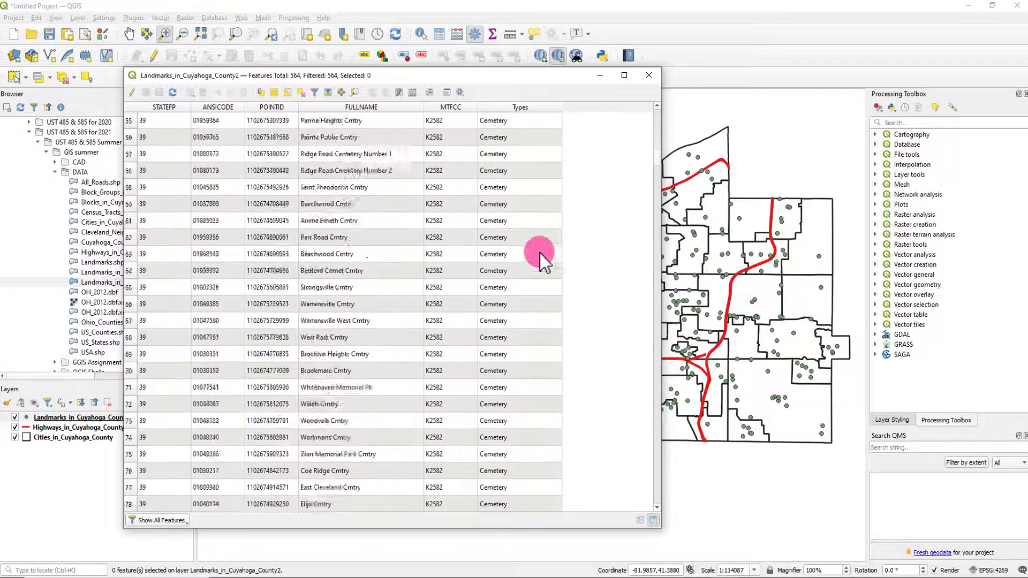
pyautogui.scroll(-6, 538, 261)
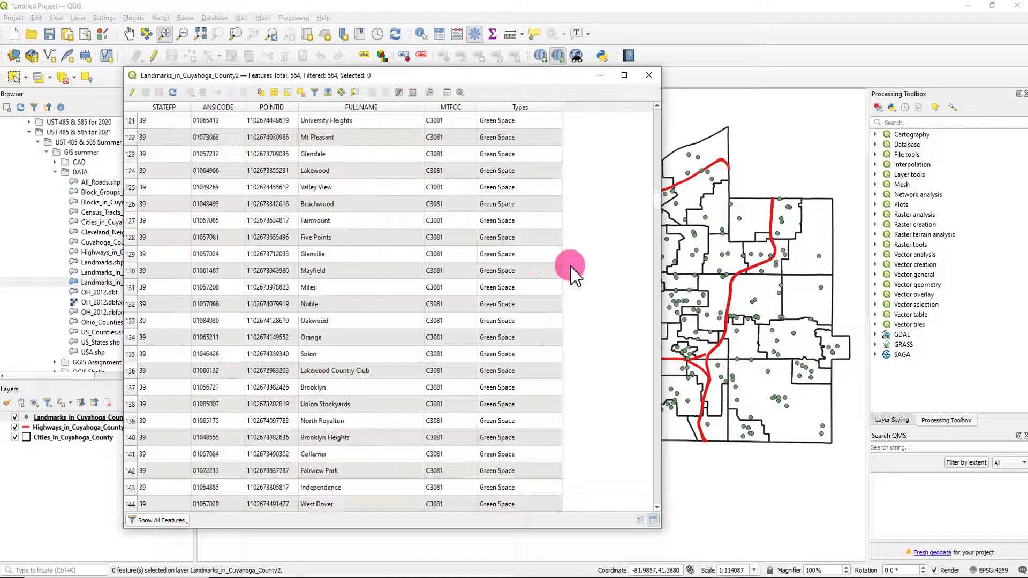
pyautogui.click(648, 76)
pyautogui.click(172, 399)
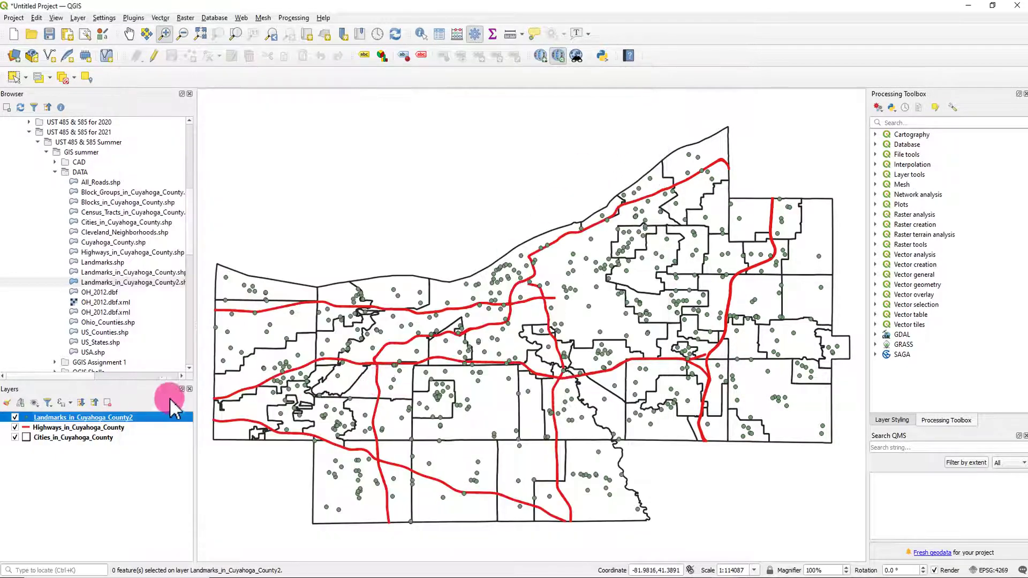
# Switch the Landmarks_in_Cuyahoga_County2 symbology to Categorized with the Types field as its value.
pyautogui.rightClick(127, 417)
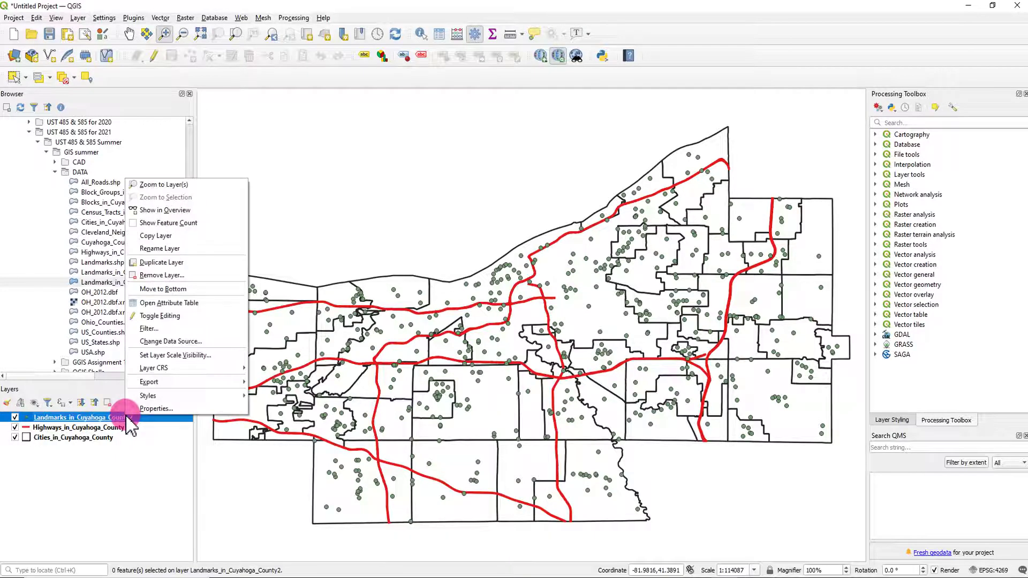
pyautogui.click(160, 409)
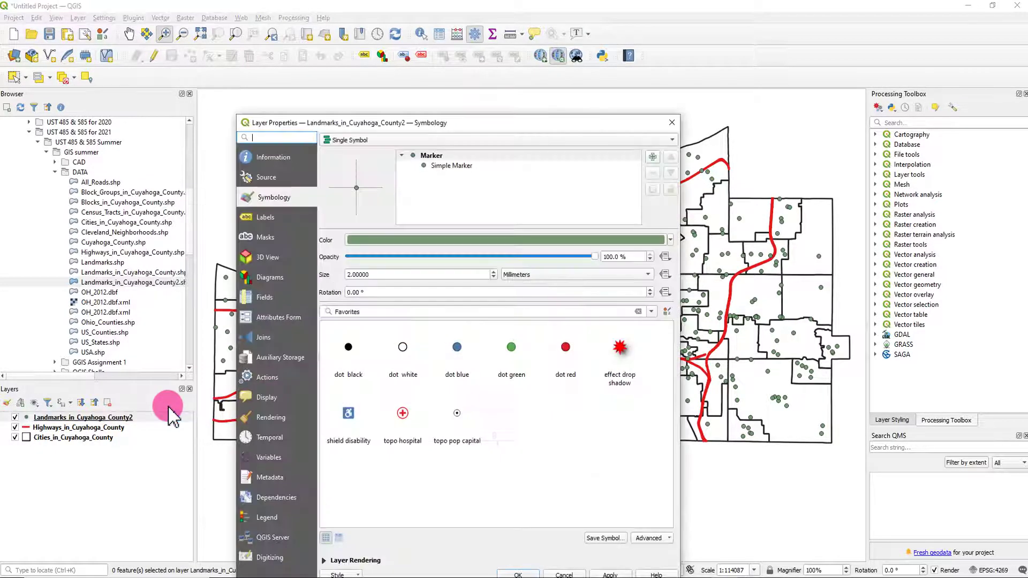
pyautogui.moveTo(504, 135); pyautogui.dragTo(537, 52)
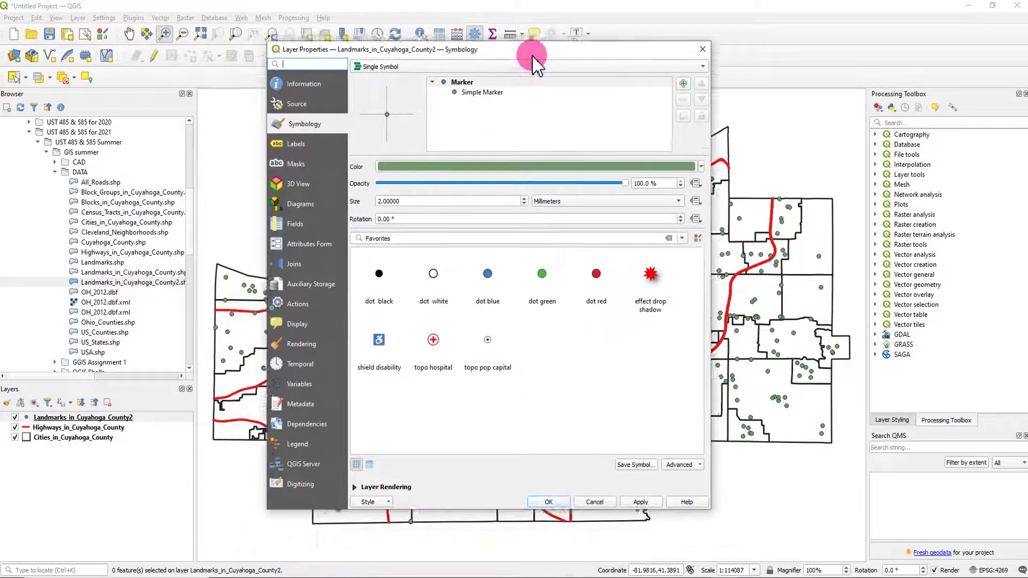
pyautogui.click(332, 118)
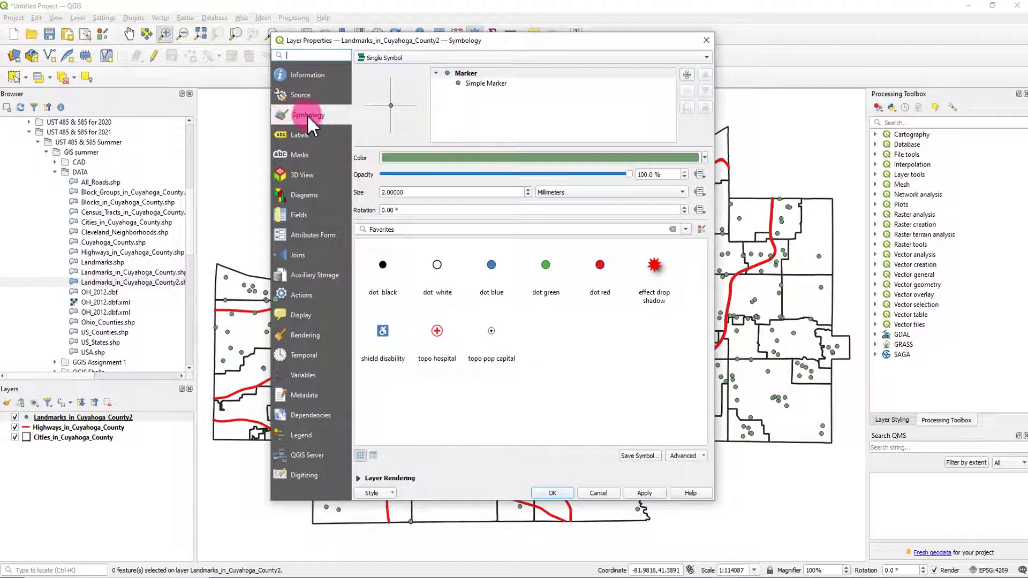
pyautogui.click(539, 260)
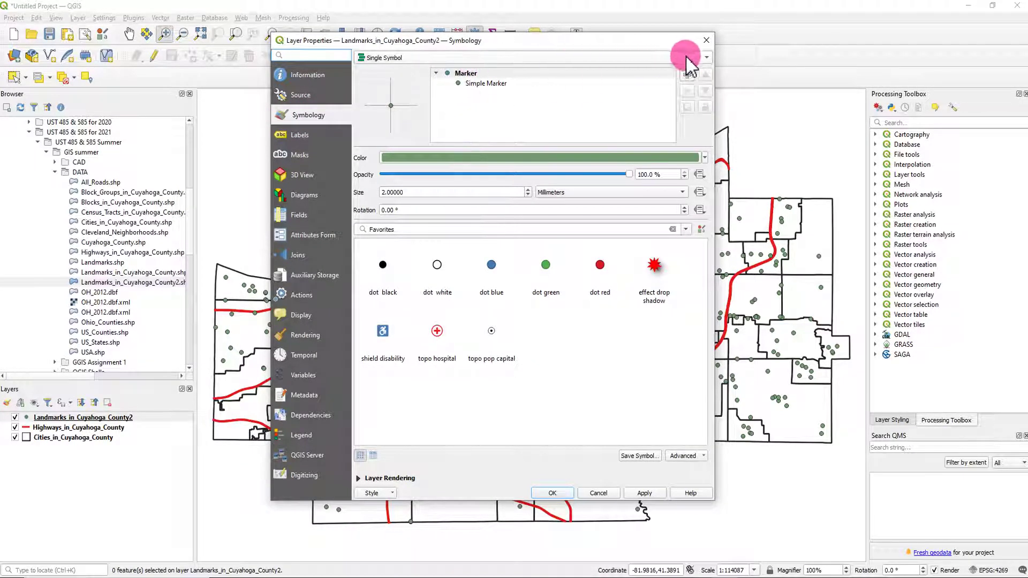
pyautogui.click(705, 59)
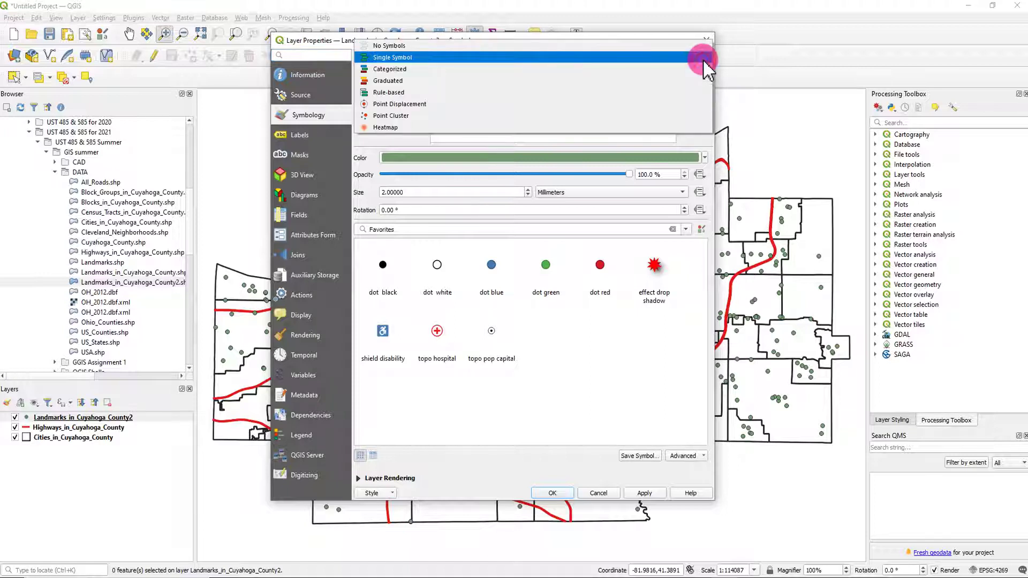
pyautogui.click(394, 70)
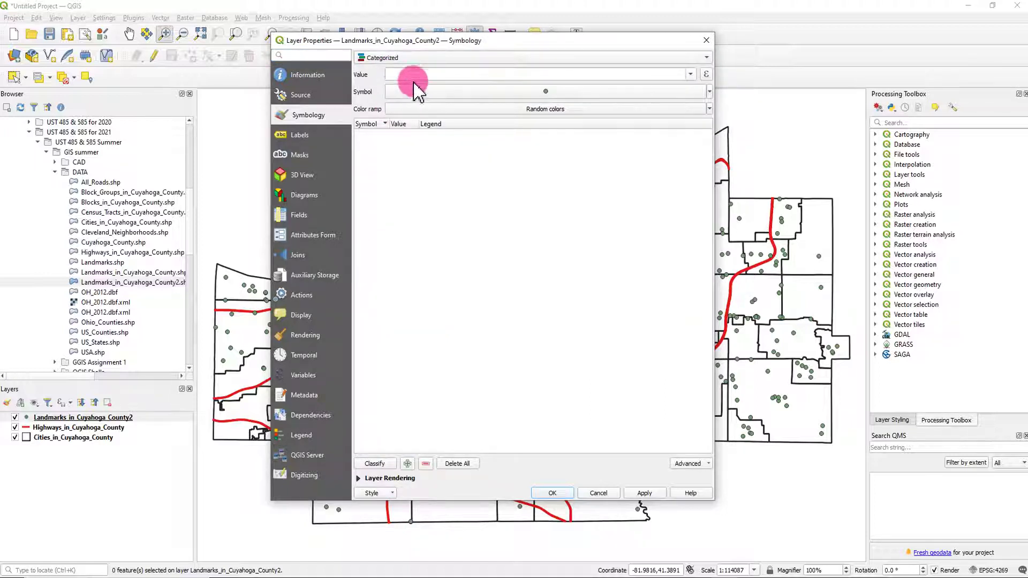
pyautogui.click(690, 75)
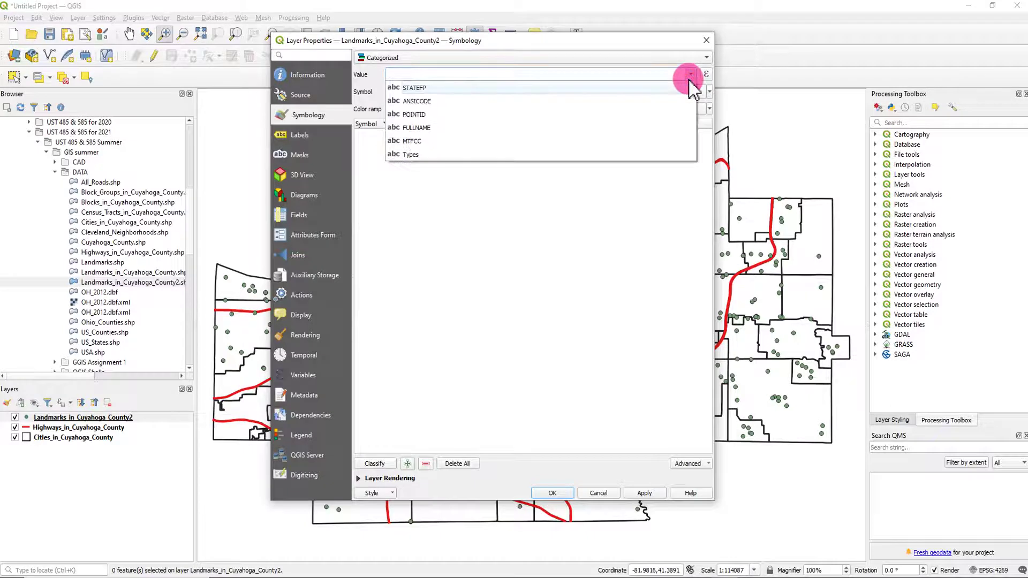
pyautogui.click(427, 155)
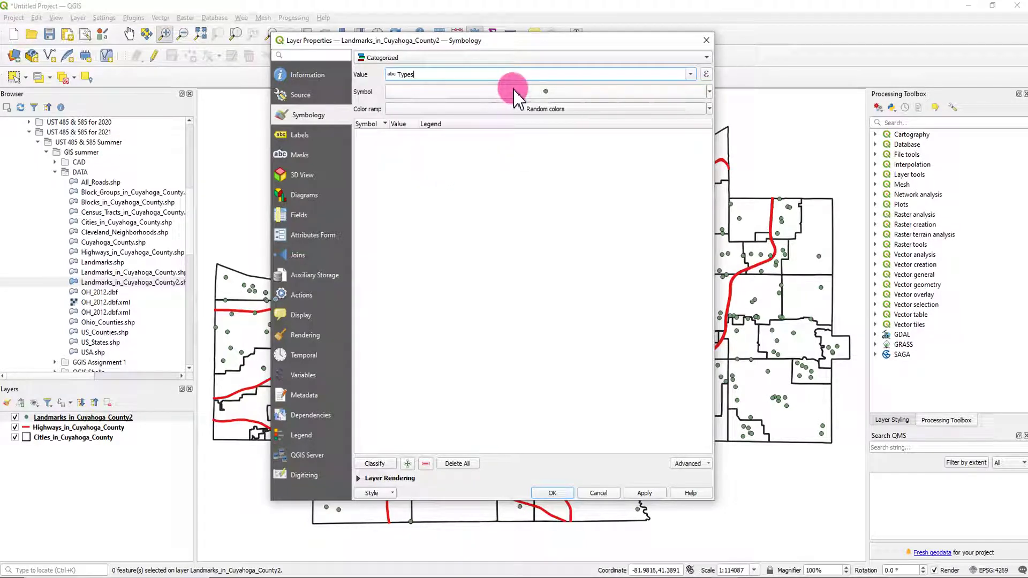
# Classify the landmark types with random colors and apply the categorized style to the map.
pyautogui.click(376, 465)
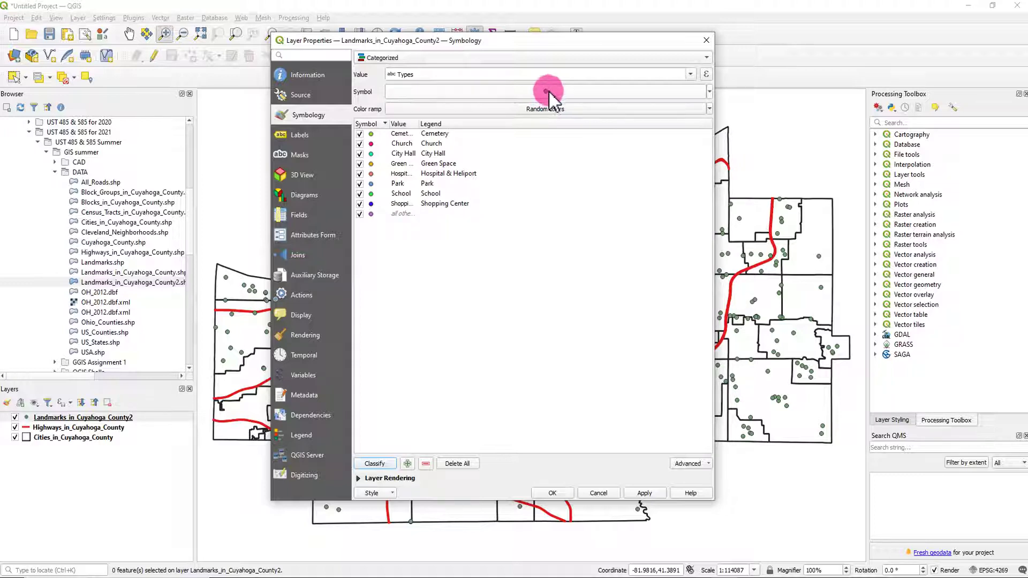
pyautogui.click(706, 93)
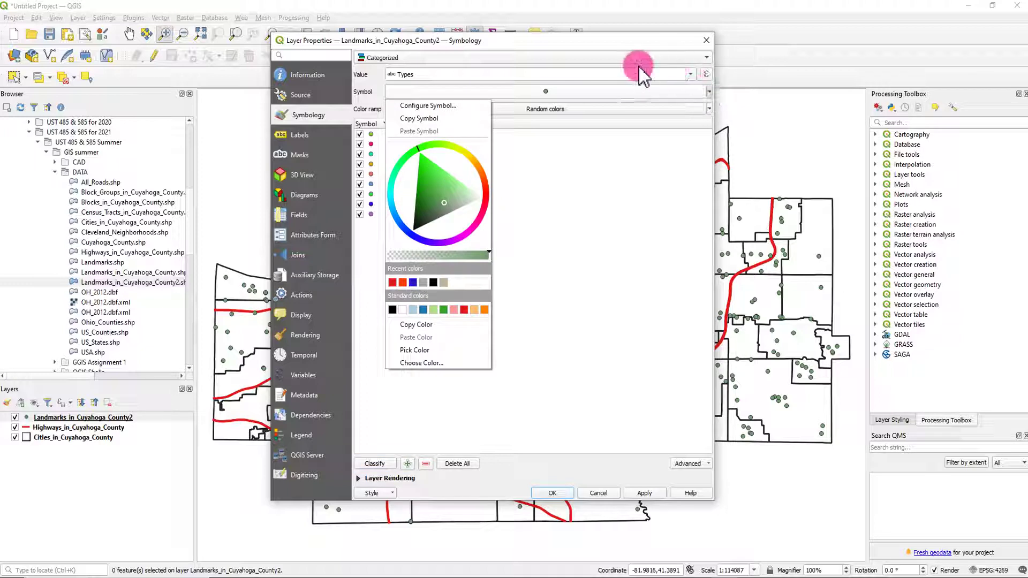
pyautogui.click(585, 47)
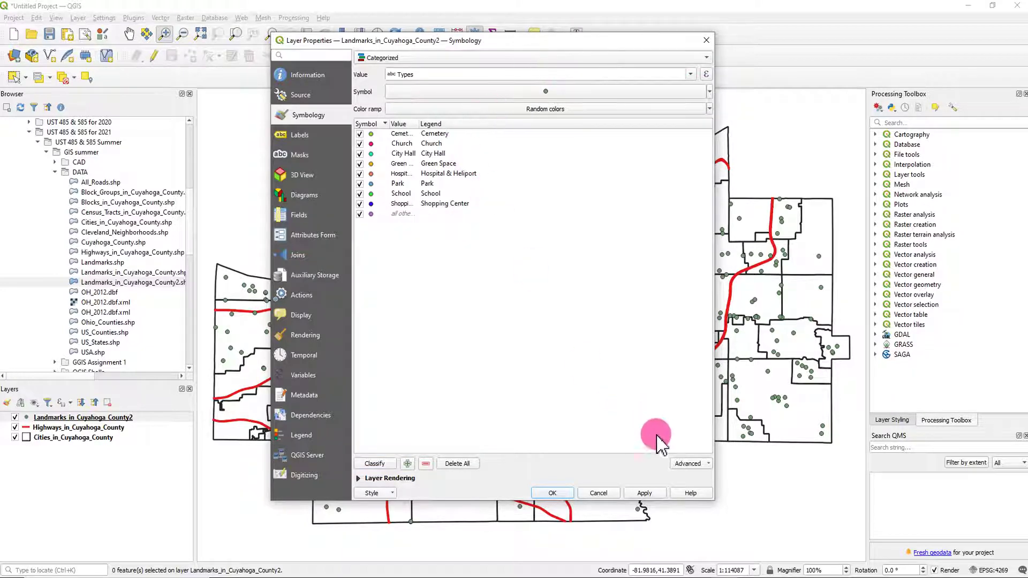
pyautogui.click(645, 493)
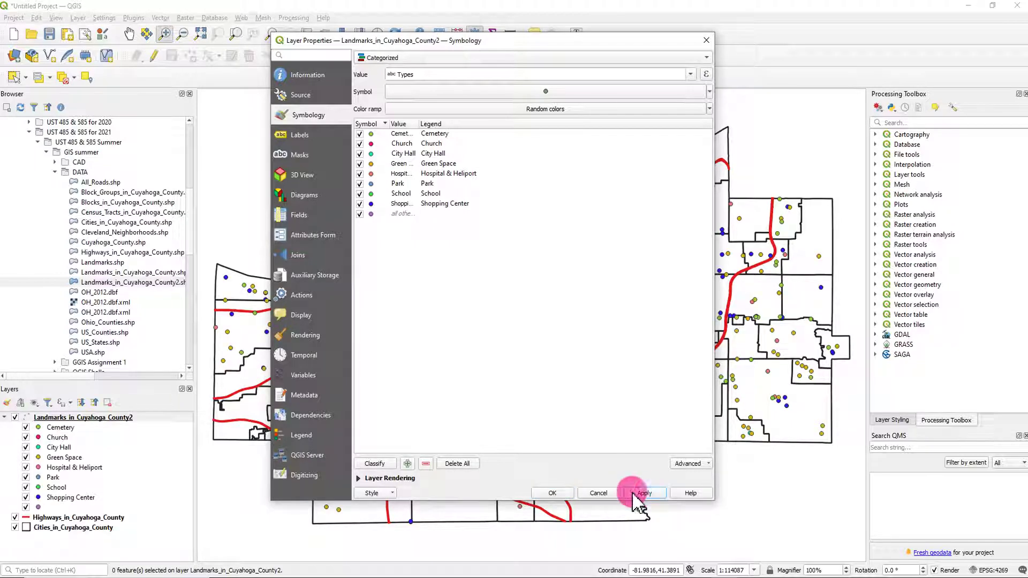
pyautogui.click(555, 493)
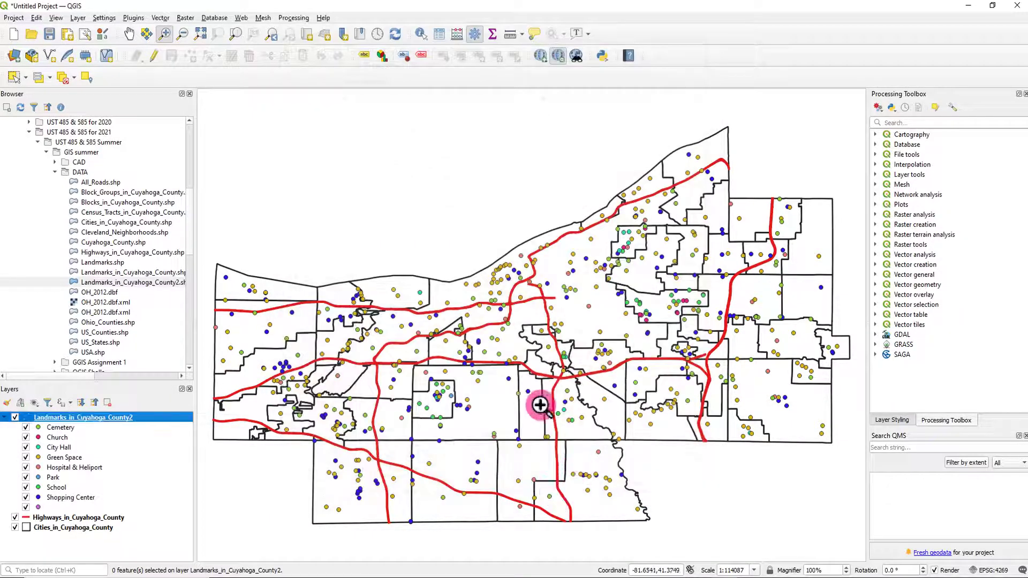
# Reopen the Landmarks_in_Cuyahoga_County2 attribute table, look through the Types values from cemeteries to shopping centers, and close it.
pyautogui.click(57, 430)
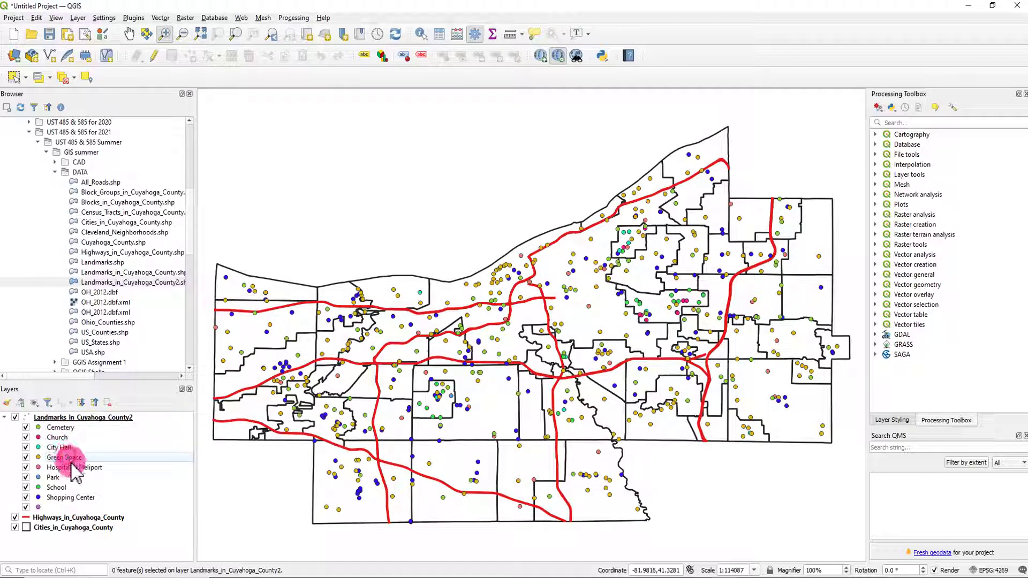
pyautogui.click(62, 497)
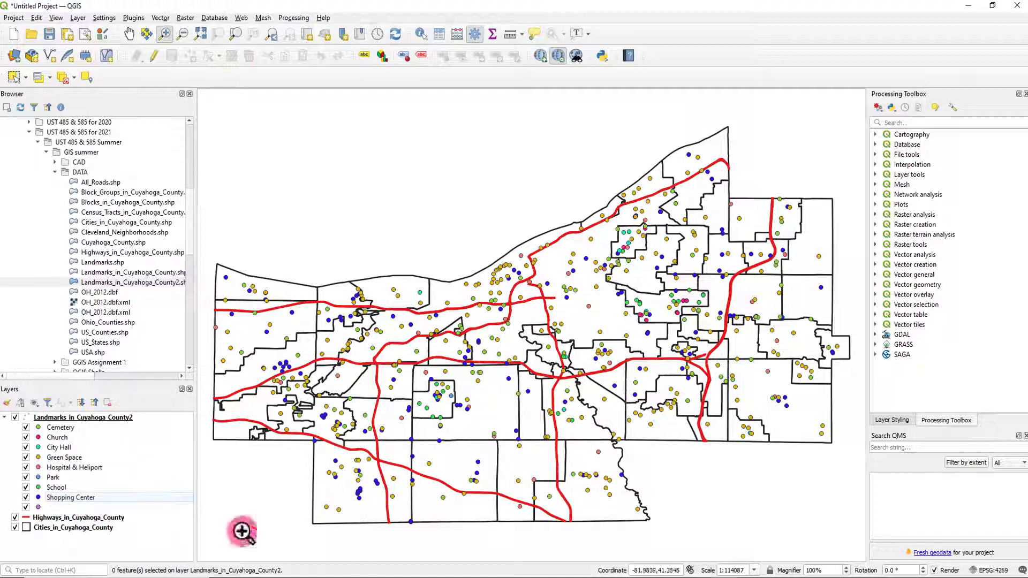
pyautogui.rightClick(81, 417)
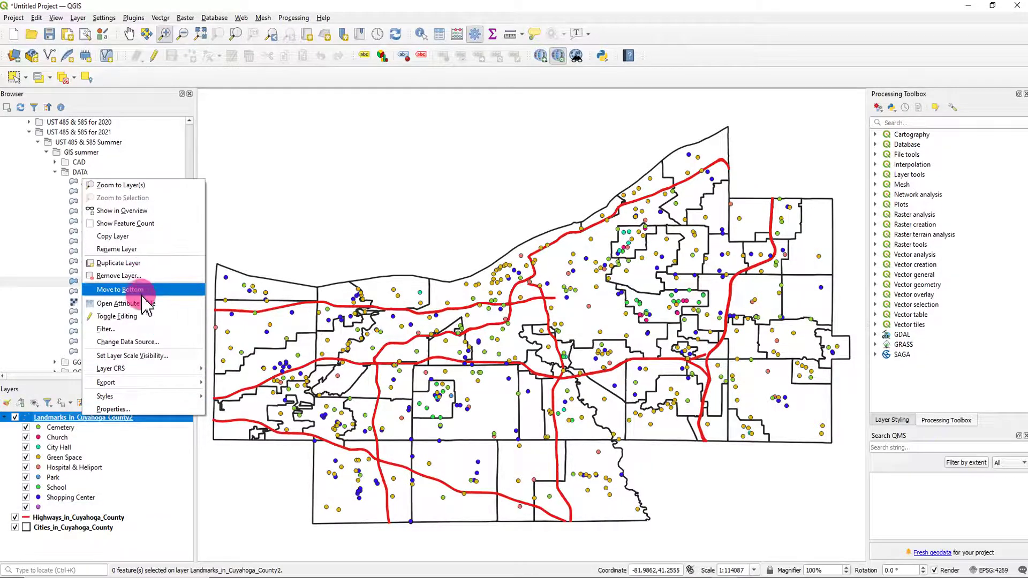
pyautogui.click(129, 304)
pyautogui.scroll(-9, 484, 327)
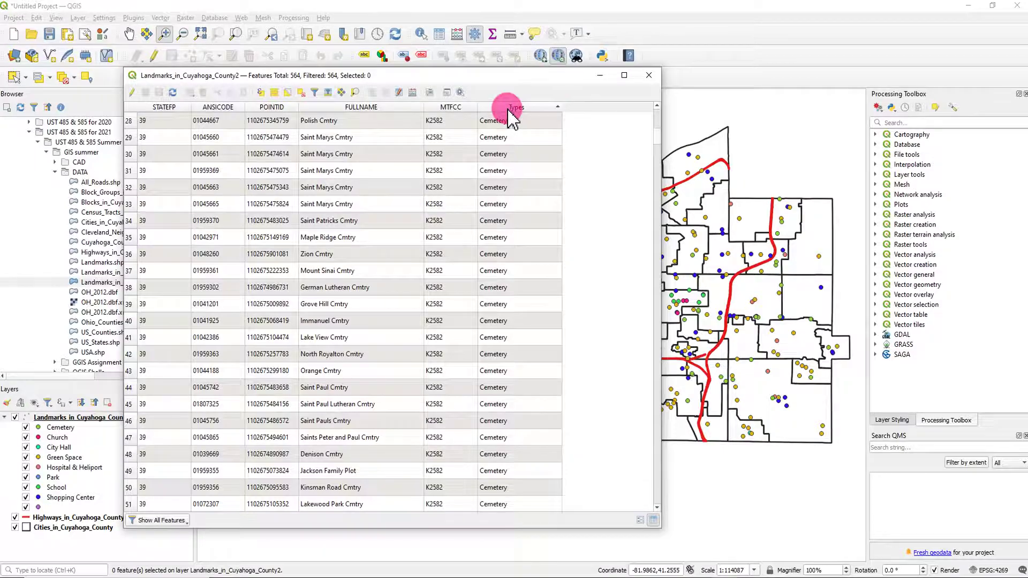
pyautogui.scroll(-15, 658, 129)
pyautogui.moveTo(662, 171); pyautogui.dragTo(664, 398)
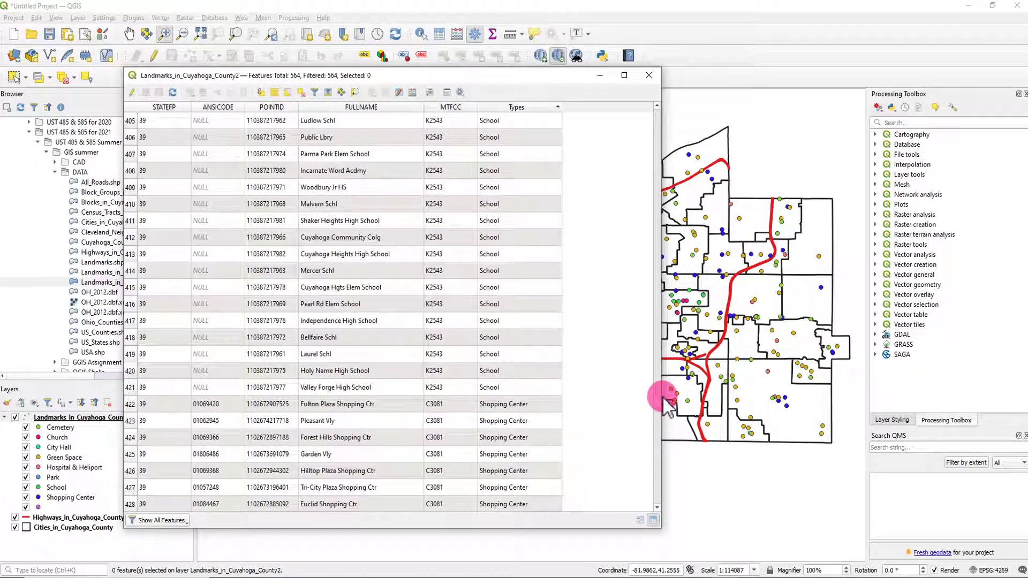
pyautogui.scroll(18, 597, 409)
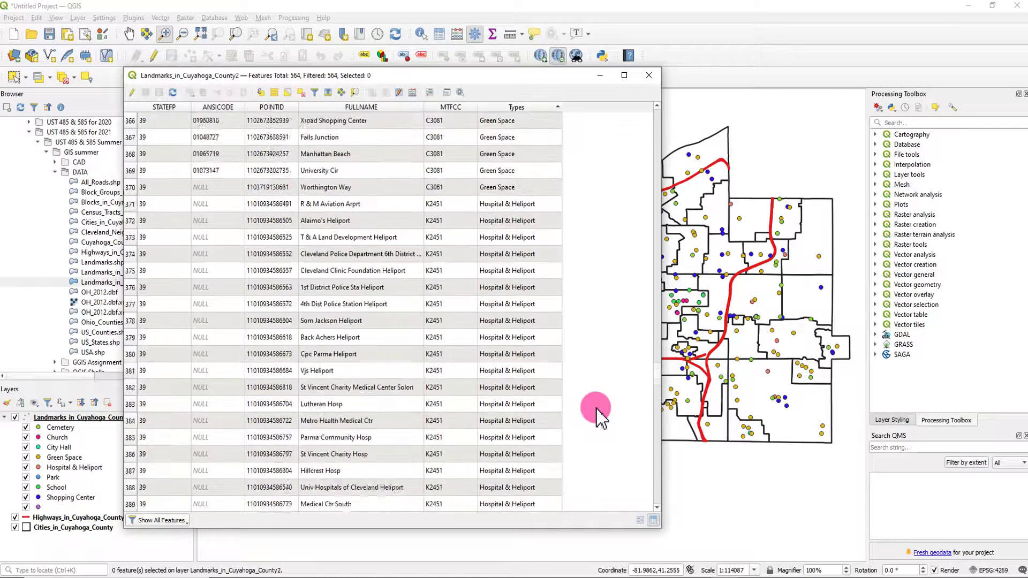
pyautogui.scroll(20, 596, 411)
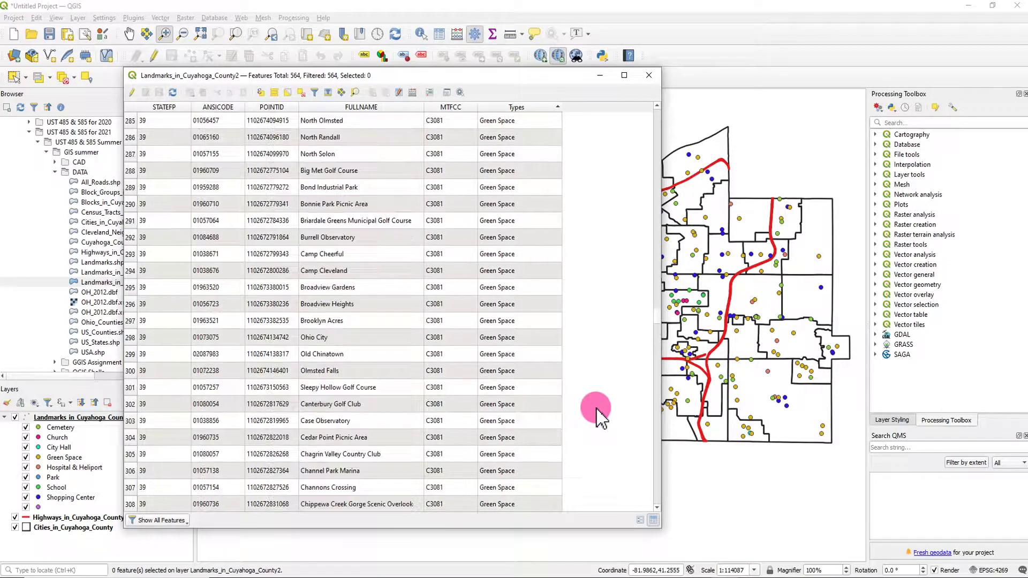
# Switch the unnamed category of Landmarks_in_Cuyahoga_County2 off and back on in the layer list.
pyautogui.click(28, 513)
pyautogui.click(25, 507)
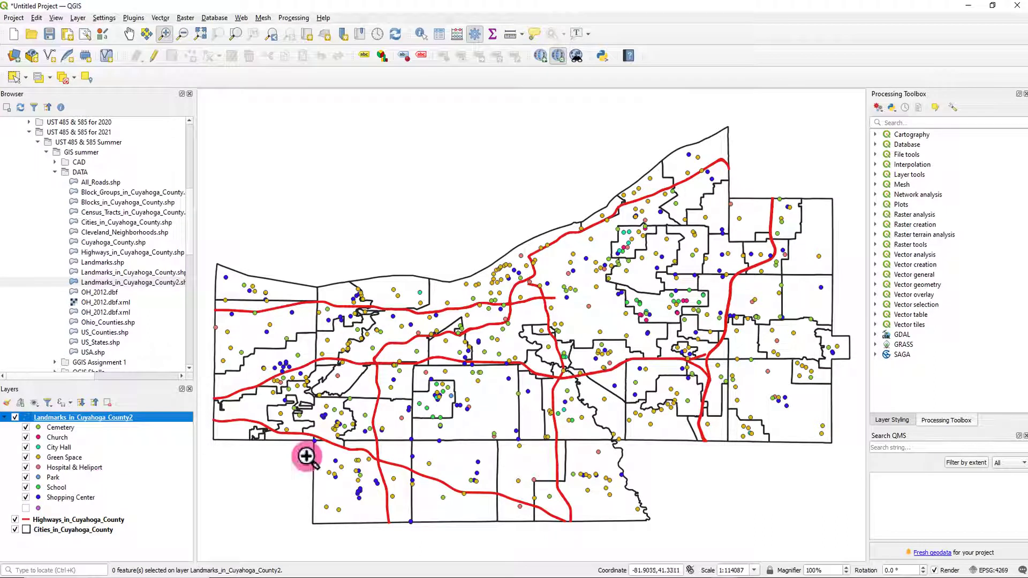
pyautogui.click(26, 508)
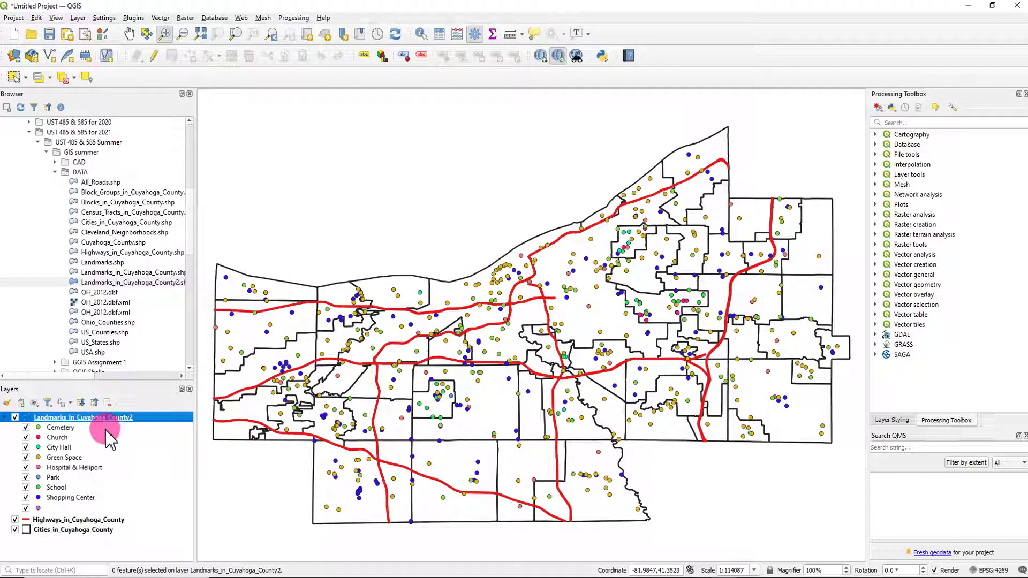
# View the symbology settings of Highways_in_Cuyahoga_County and close them without making changes.
pyautogui.click(28, 523)
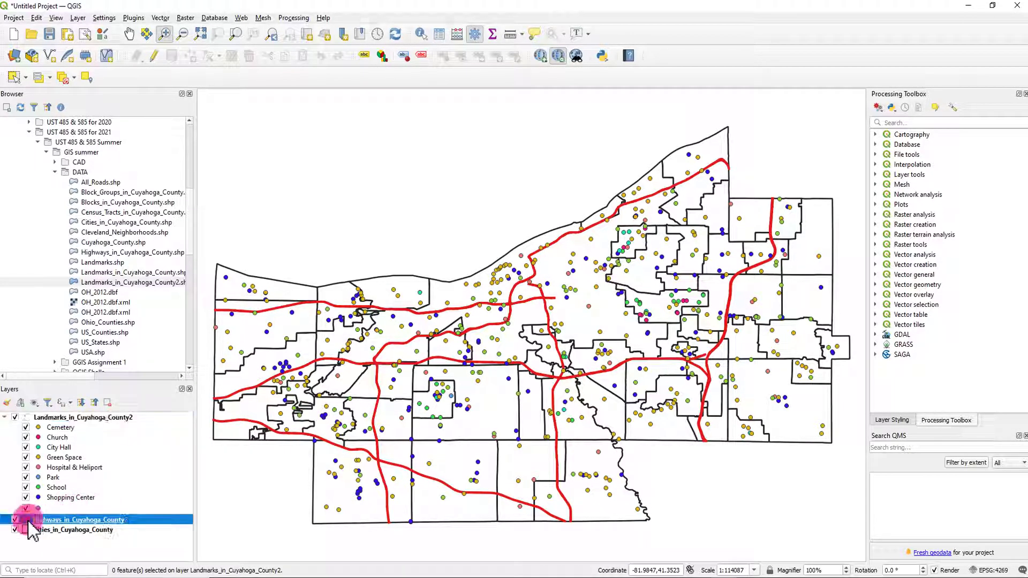
pyautogui.doubleClick(28, 521)
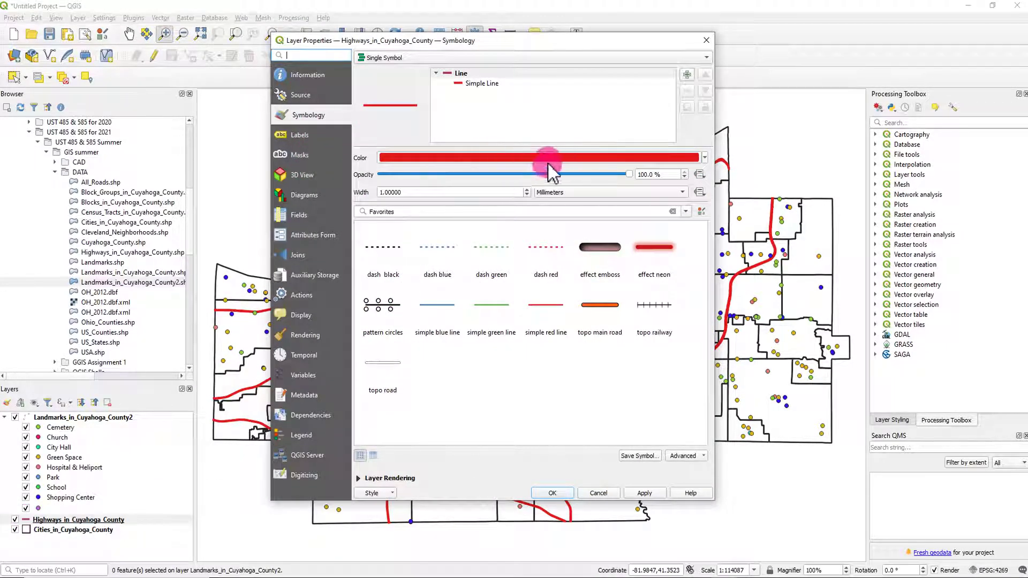
pyautogui.click(707, 41)
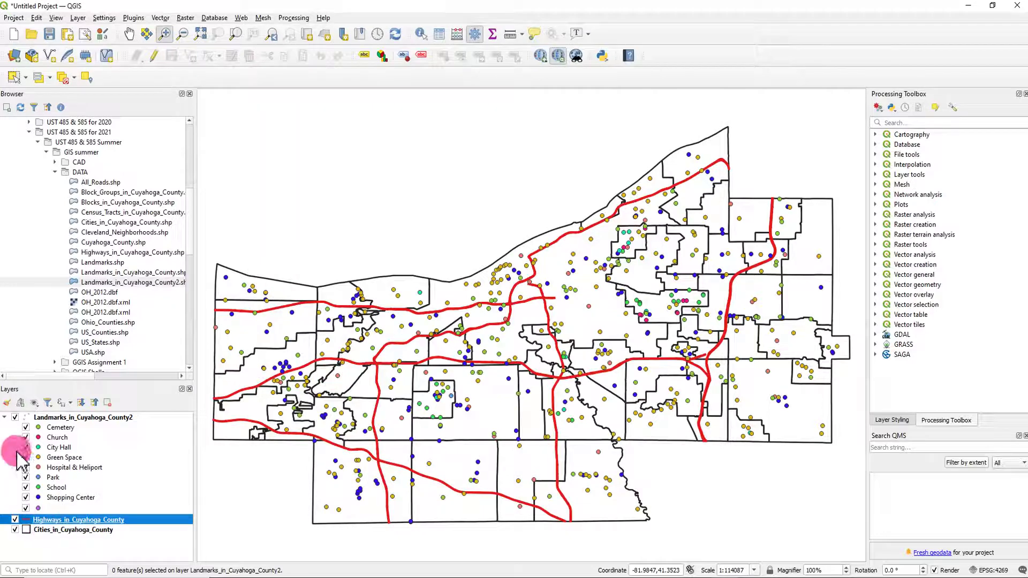
# Turn off the "all other values" category in the categorized symbology of Landmarks_in_Cuyahoga_County2 and apply the change.
pyautogui.click(48, 418)
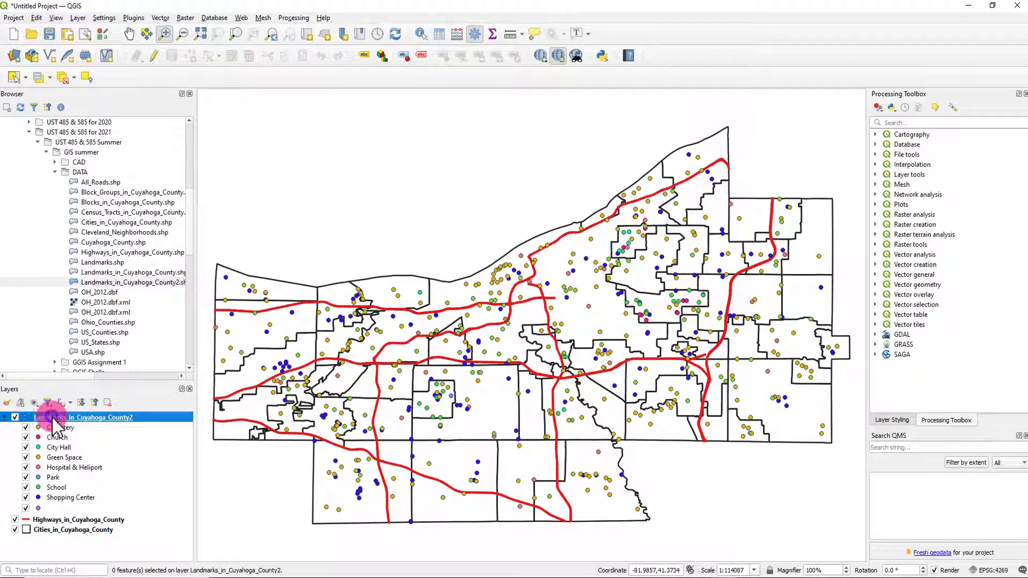
pyautogui.rightClick(57, 423)
pyautogui.click(91, 420)
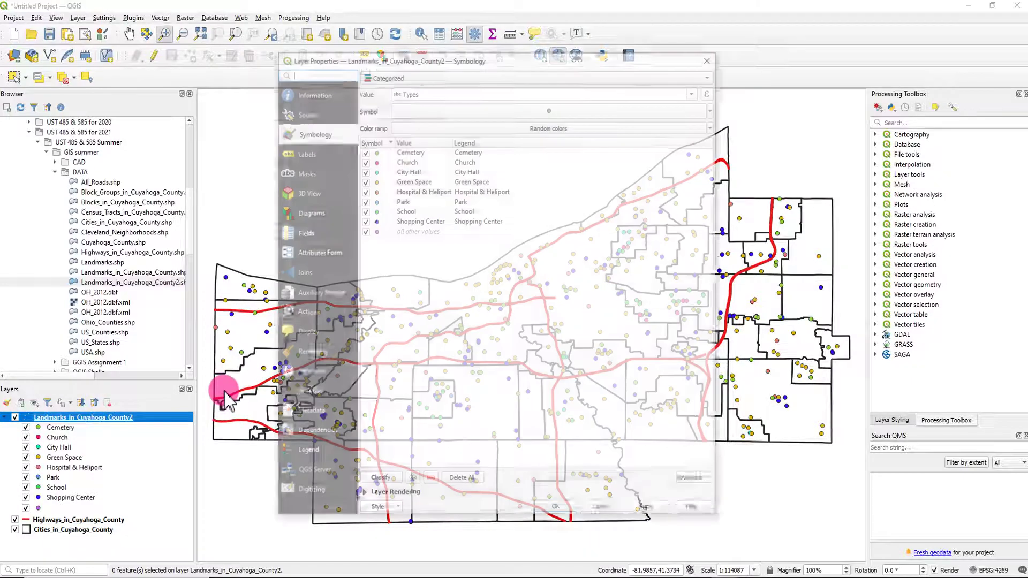
pyautogui.click(379, 75)
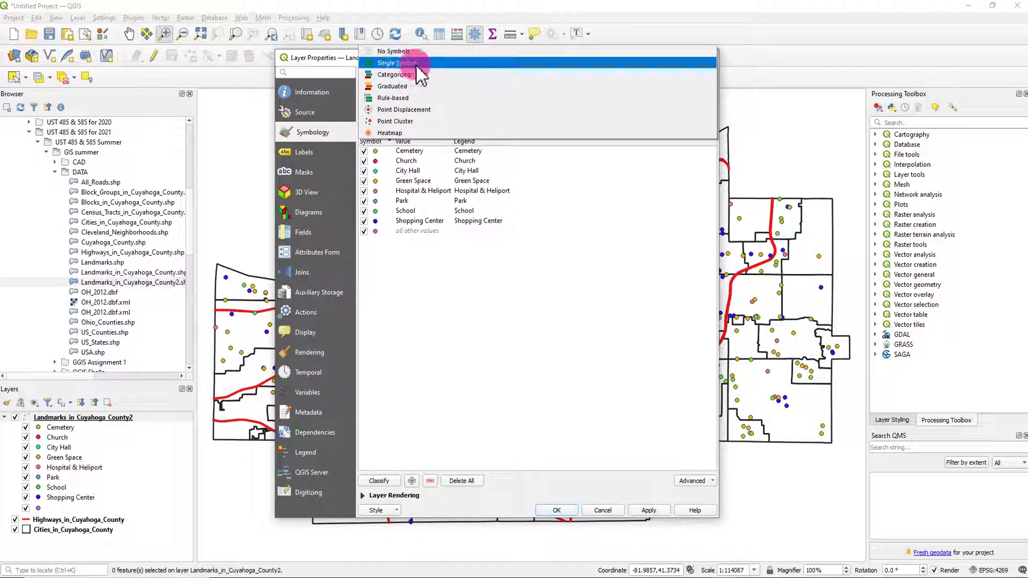
pyautogui.click(394, 76)
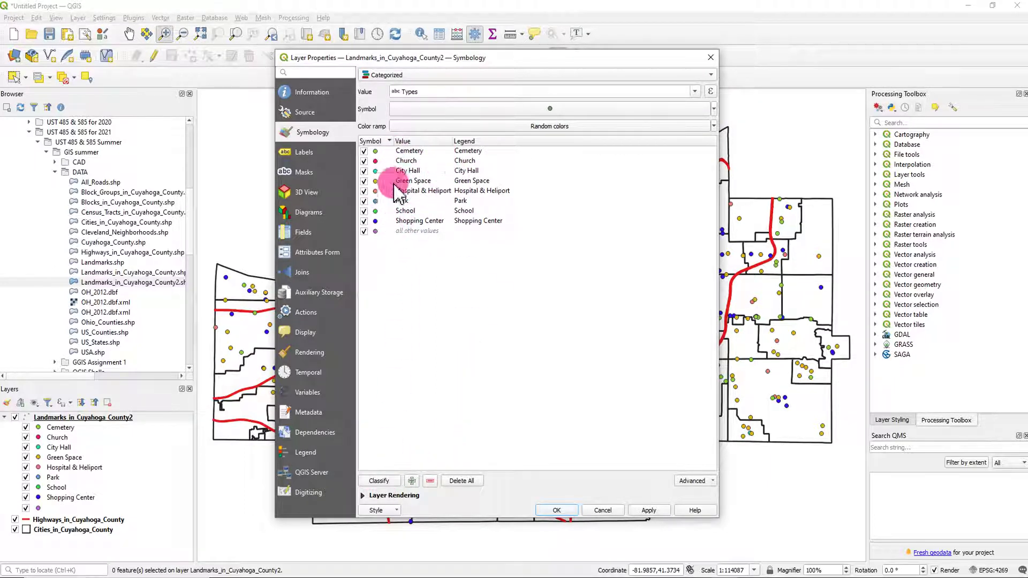
pyautogui.click(364, 231)
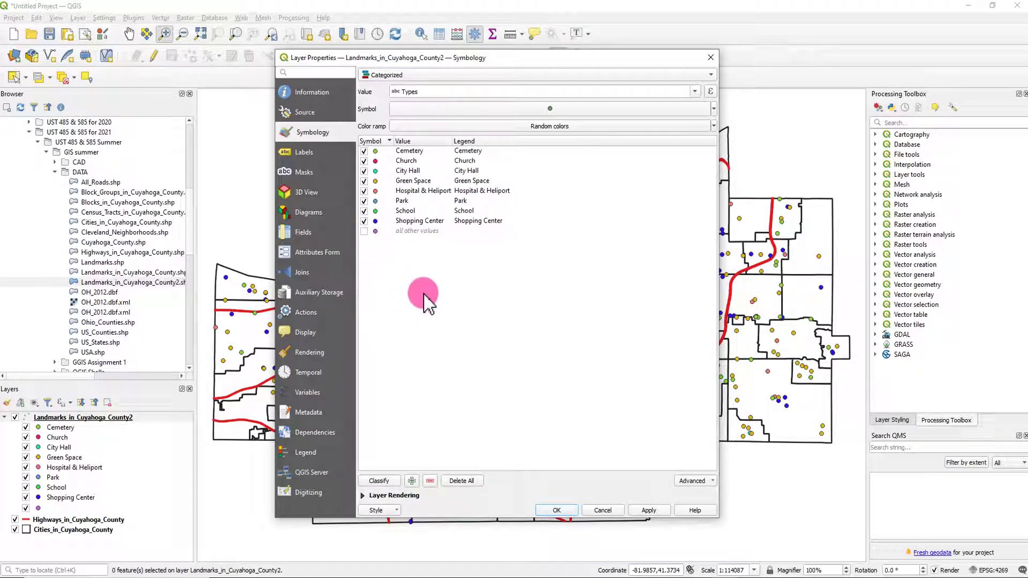
pyautogui.click(660, 512)
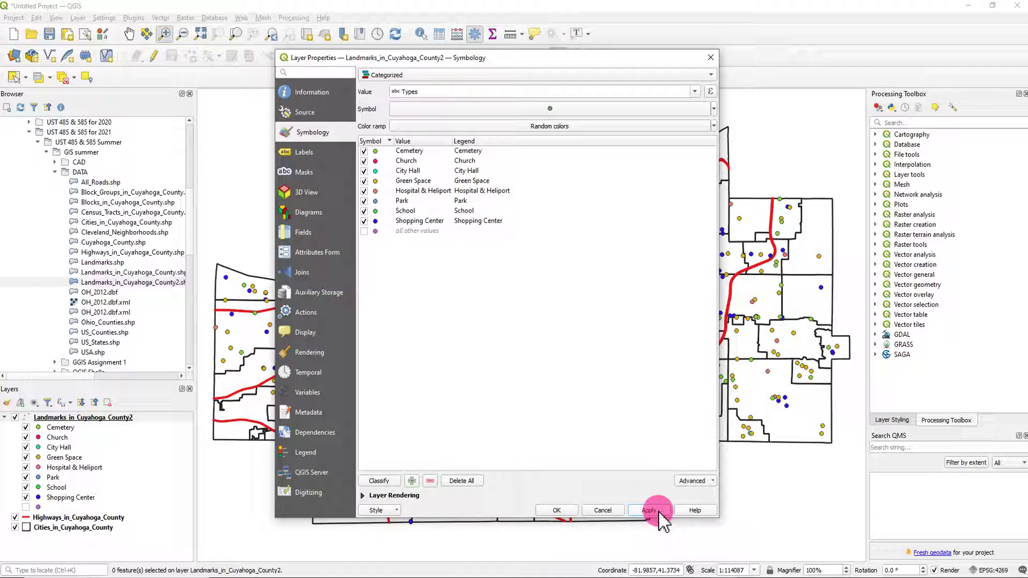
pyautogui.click(557, 511)
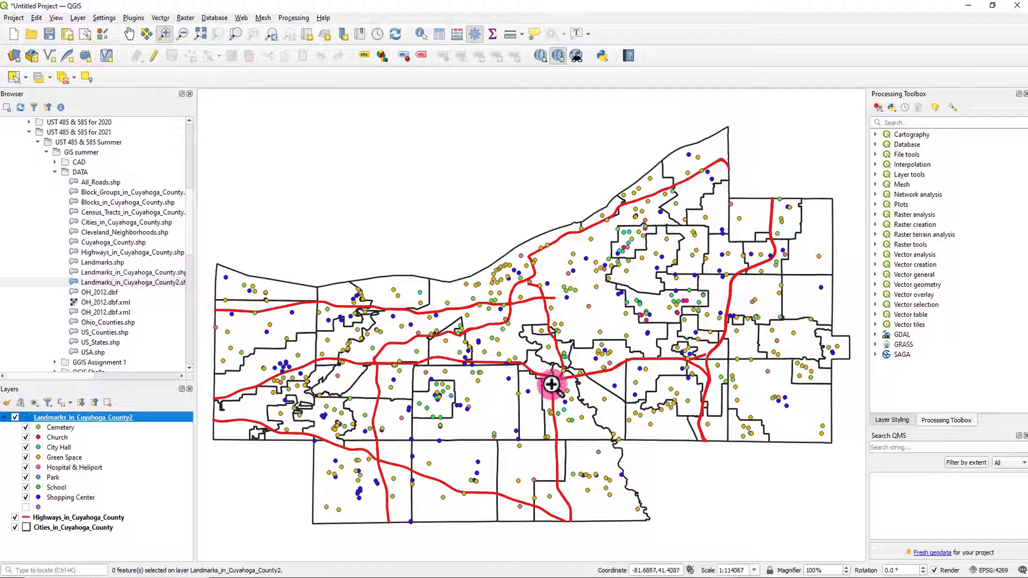
# Zoom in on the highway junction near the county's center, zoom back out, and zoom to the county's northwest corner.
pyautogui.click(512, 303)
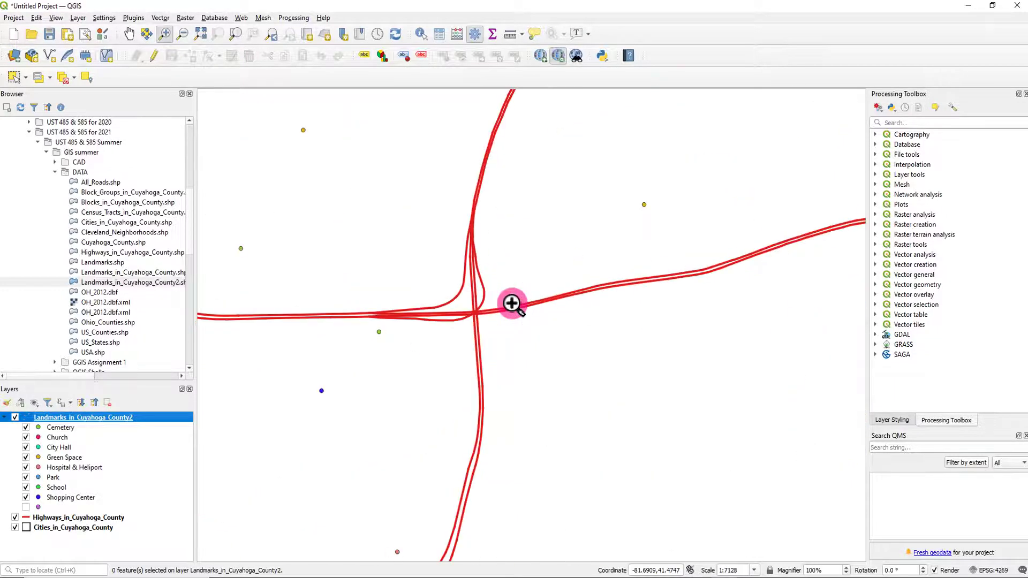
pyautogui.click(512, 304)
pyautogui.scroll(-3, 512, 303)
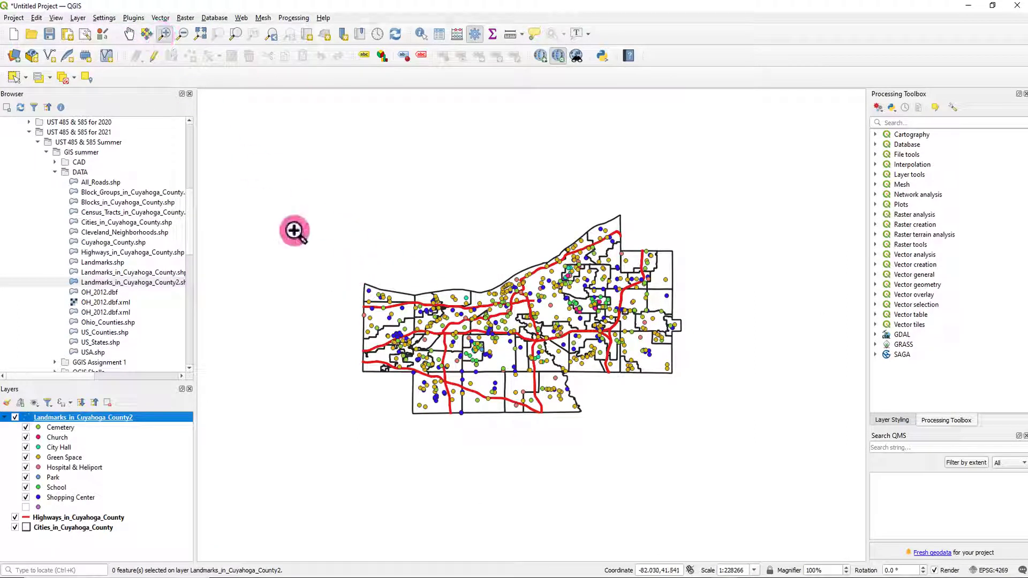
pyautogui.moveTo(346, 275); pyautogui.dragTo(425, 322)
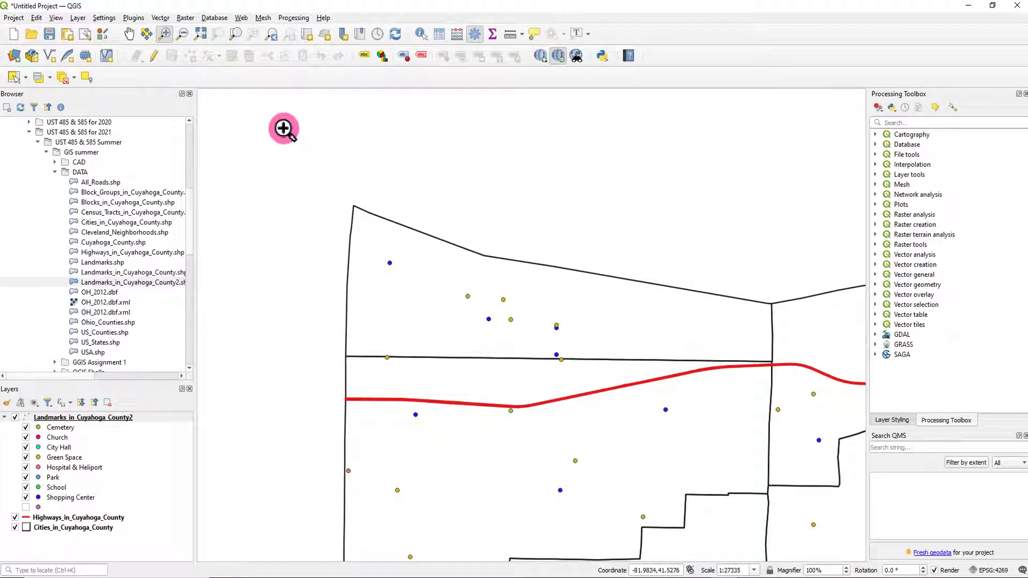
# Explore the county map by panning and by zooming in and out with the Pan Map tool.
pyautogui.click(129, 34)
pyautogui.moveTo(755, 399); pyautogui.dragTo(558, 376)
pyautogui.scroll(1, 558, 376)
pyautogui.scroll(-4, 560, 379)
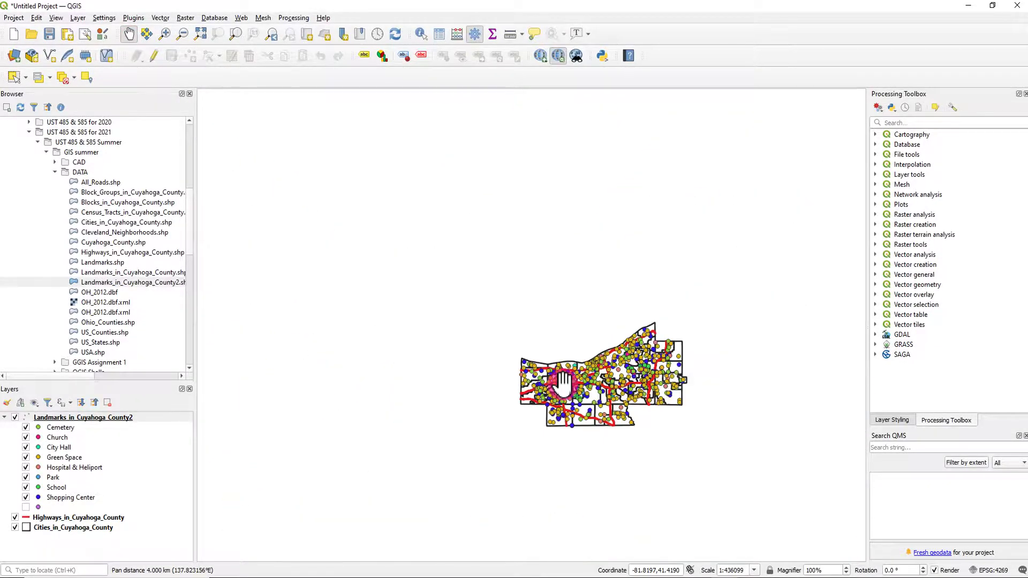
pyautogui.scroll(1, 562, 382)
pyautogui.moveTo(750, 392); pyautogui.dragTo(565, 346)
pyautogui.scroll(-2, 585, 355)
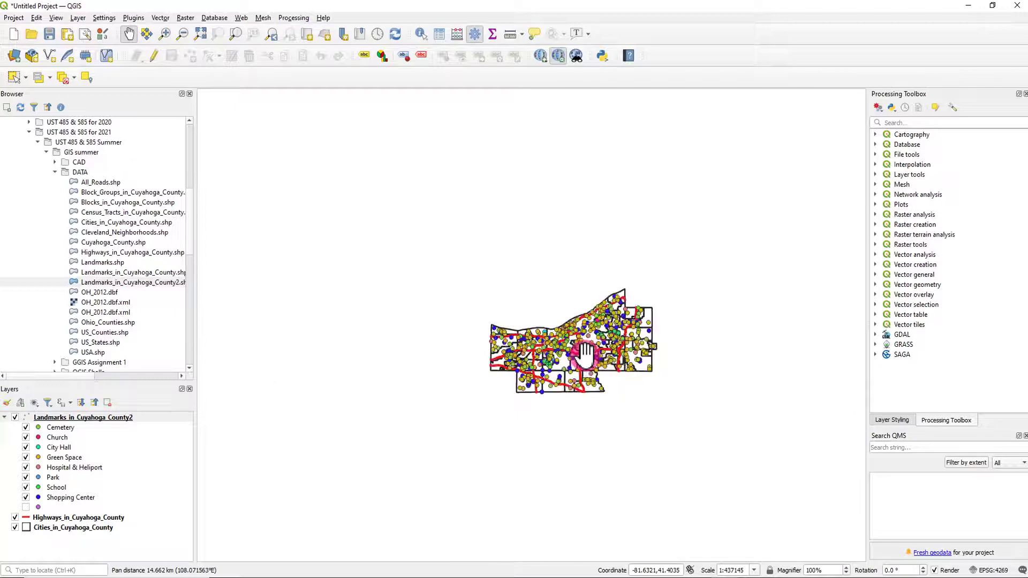
pyautogui.scroll(4, 584, 362)
pyautogui.scroll(-2, 580, 294)
pyautogui.scroll(3, 585, 300)
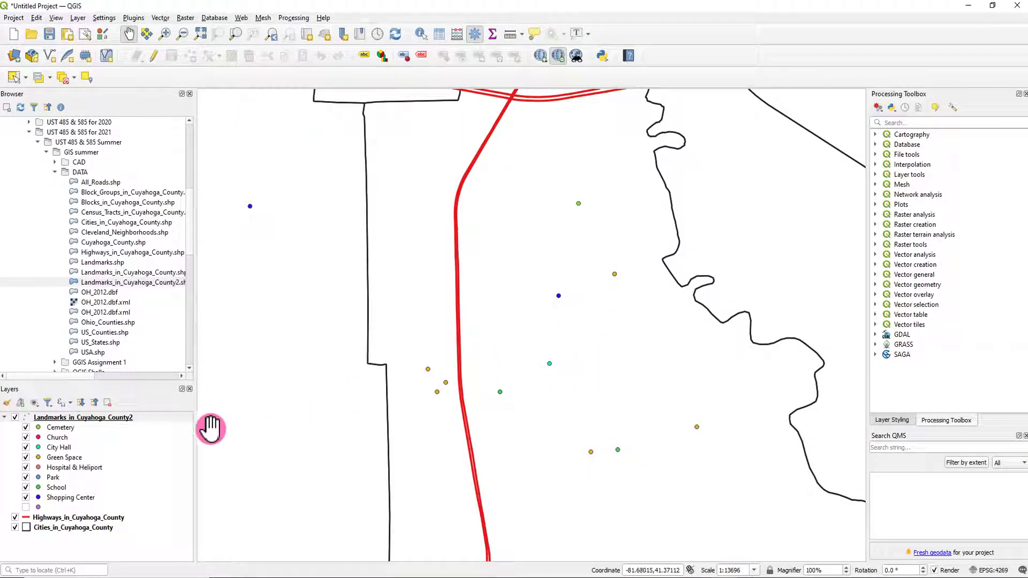
# Zoom the map to the Landmarks_in_Cuyahoga_County2 layer, zoom in closer, and return to the full extent.
pyautogui.rightClick(117, 419)
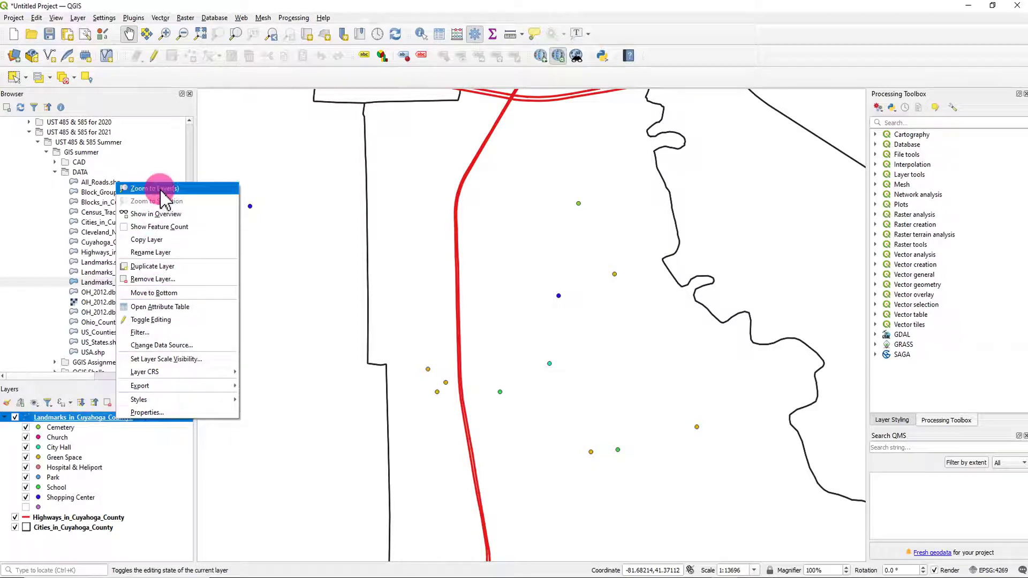
pyautogui.click(154, 189)
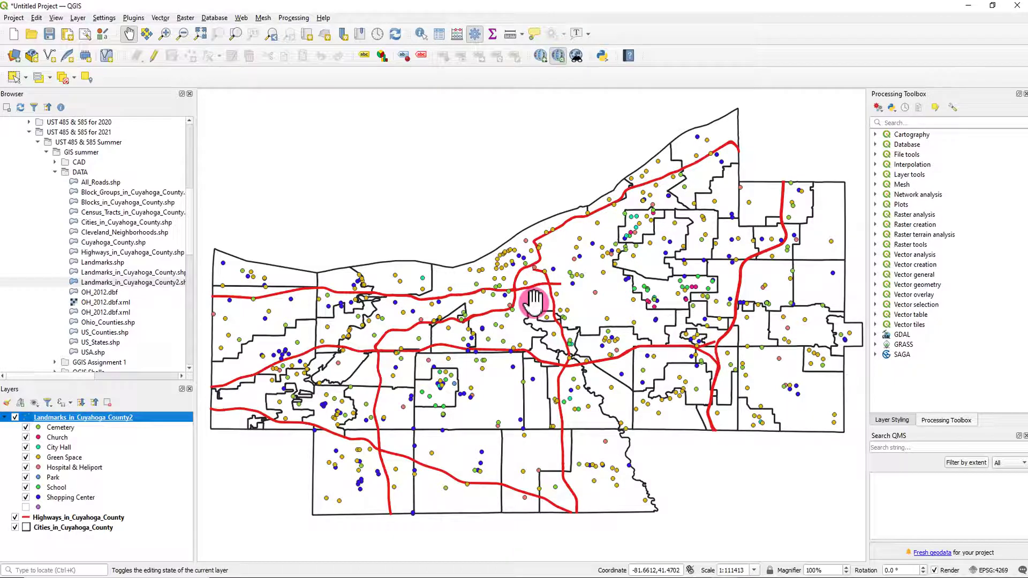
pyautogui.scroll(3, 500, 429)
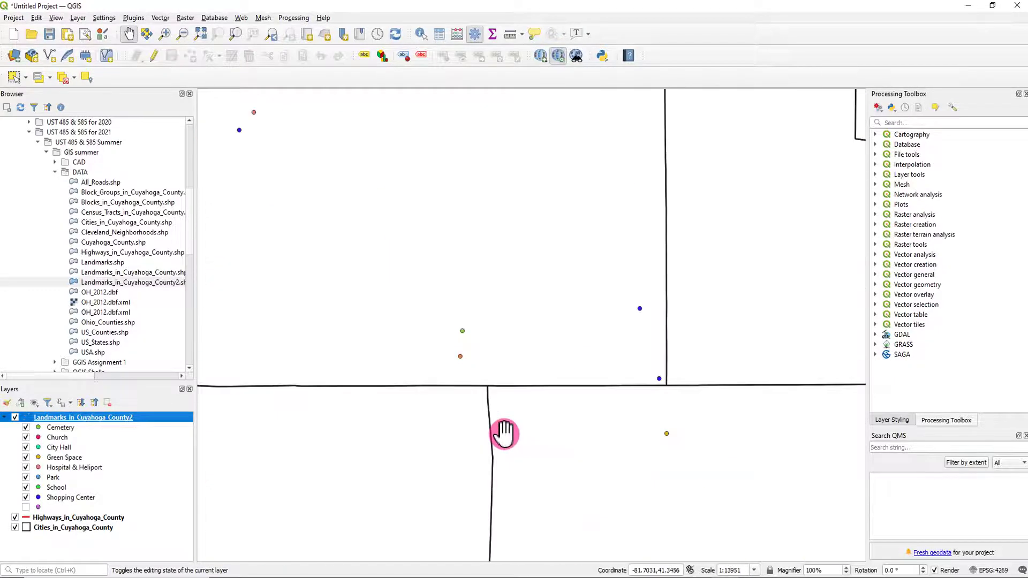
pyautogui.click(201, 35)
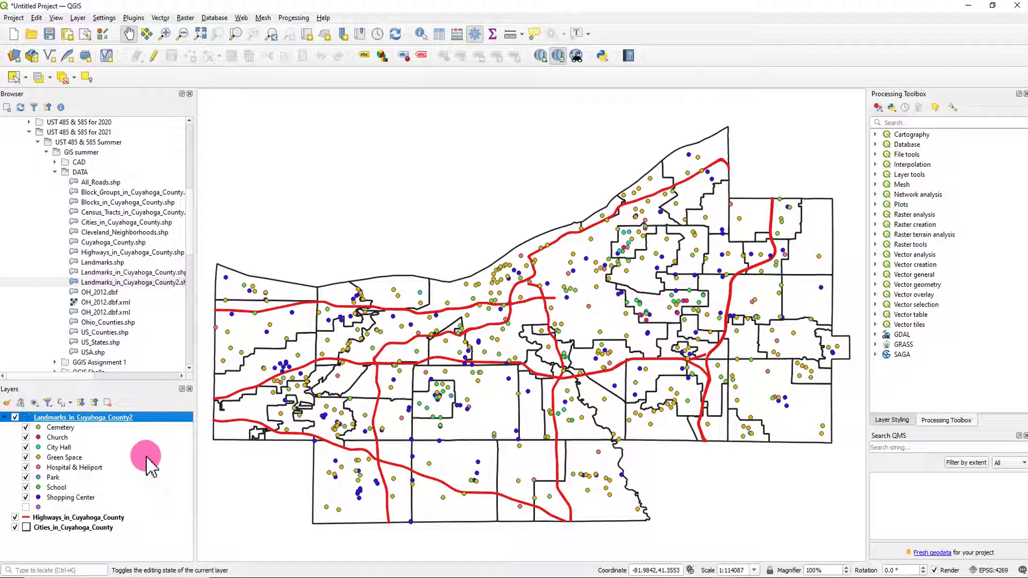
# Hide the Landmarks_in_Cuyahoga_County2 and Highways_in_Cuyahoga_County layers so only the city boundaries are displayed.
pyautogui.click(15, 418)
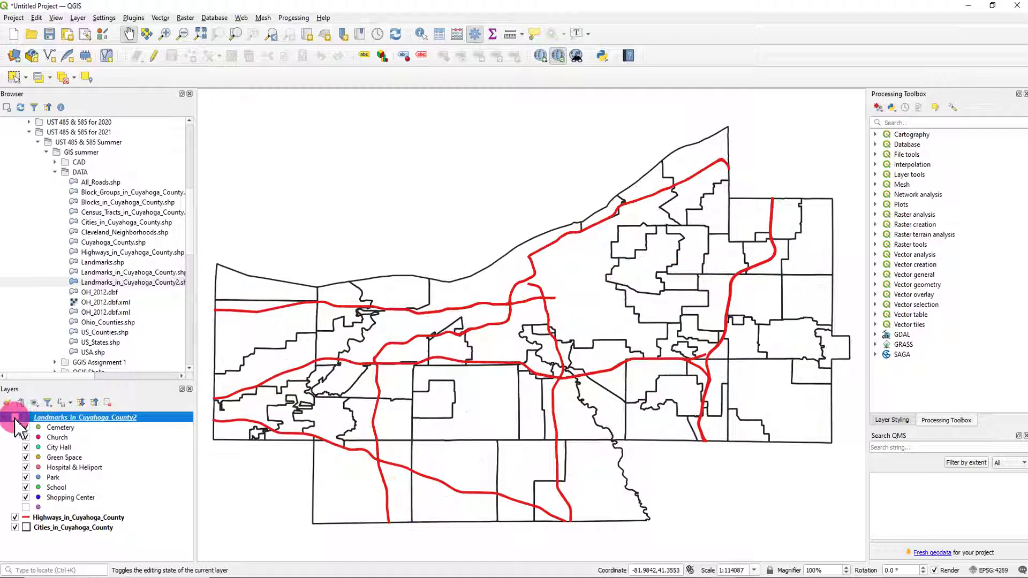
pyautogui.click(24, 505)
pyautogui.click(16, 518)
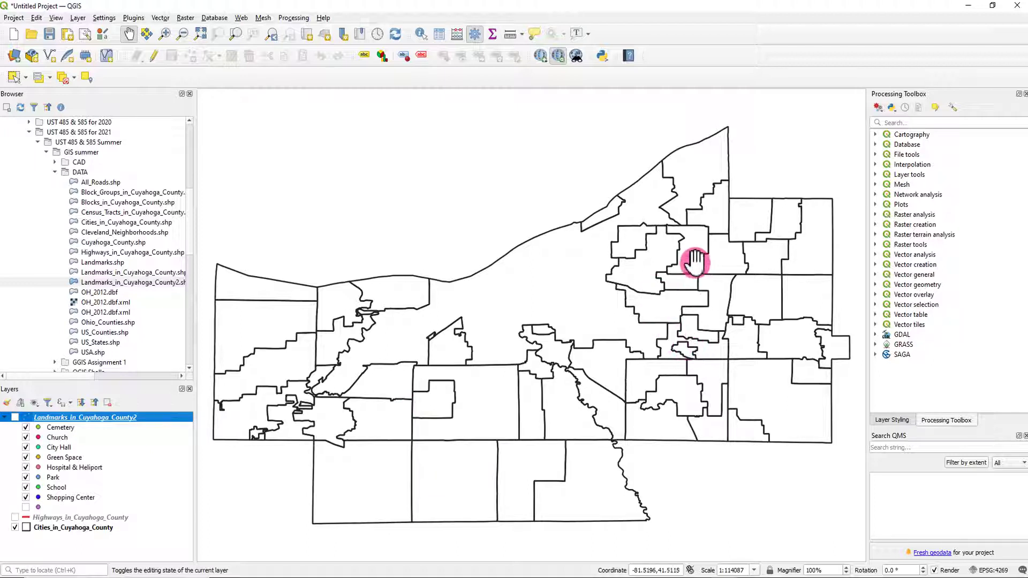
pyautogui.rightClick(77, 532)
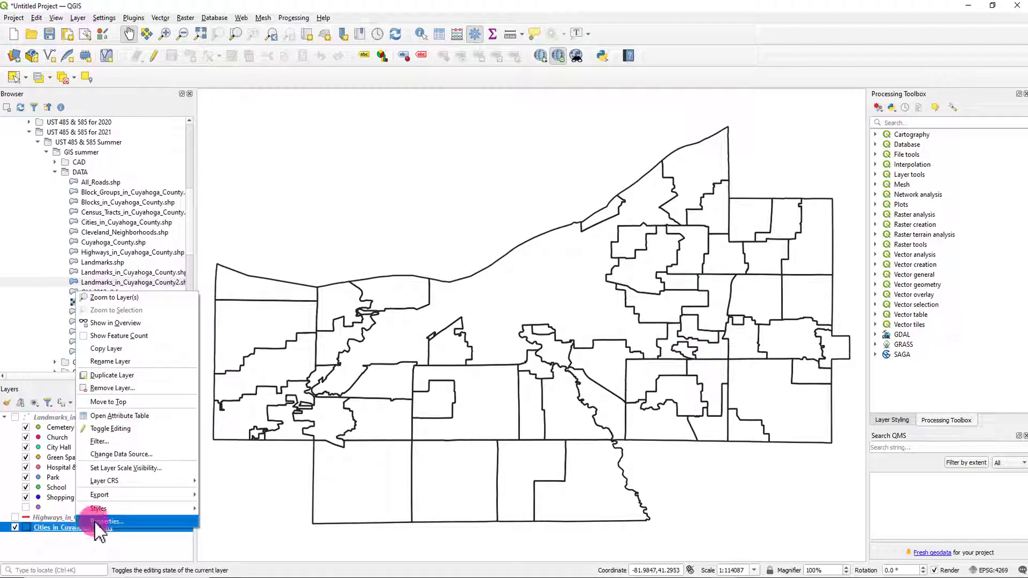
pyautogui.click(102, 522)
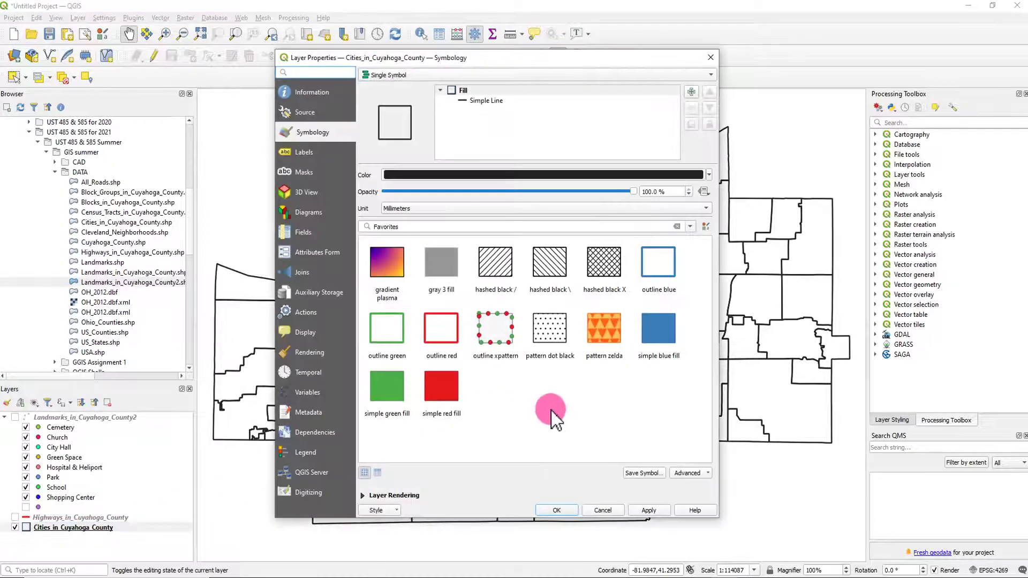
pyautogui.click(306, 153)
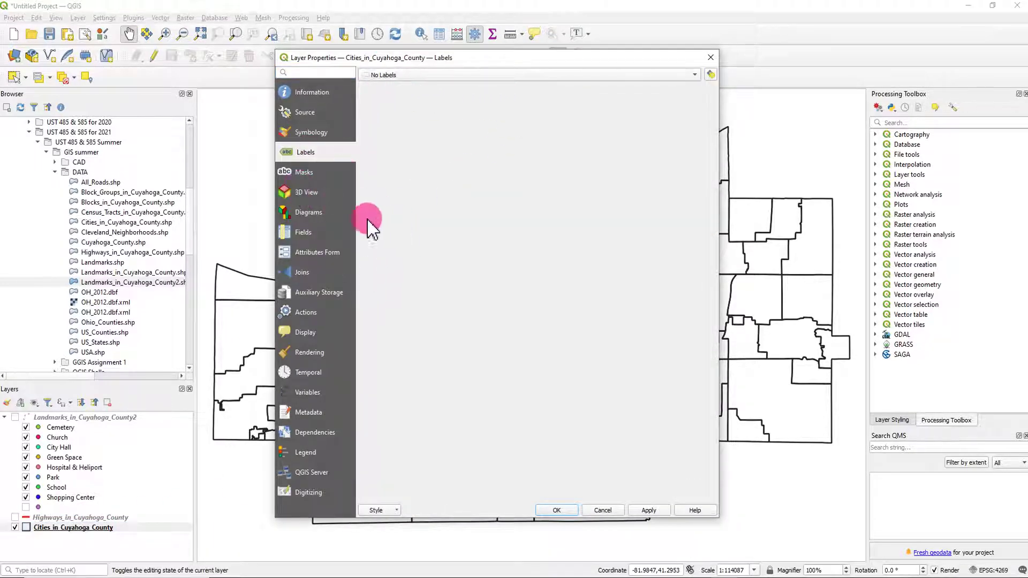
pyautogui.click(687, 77)
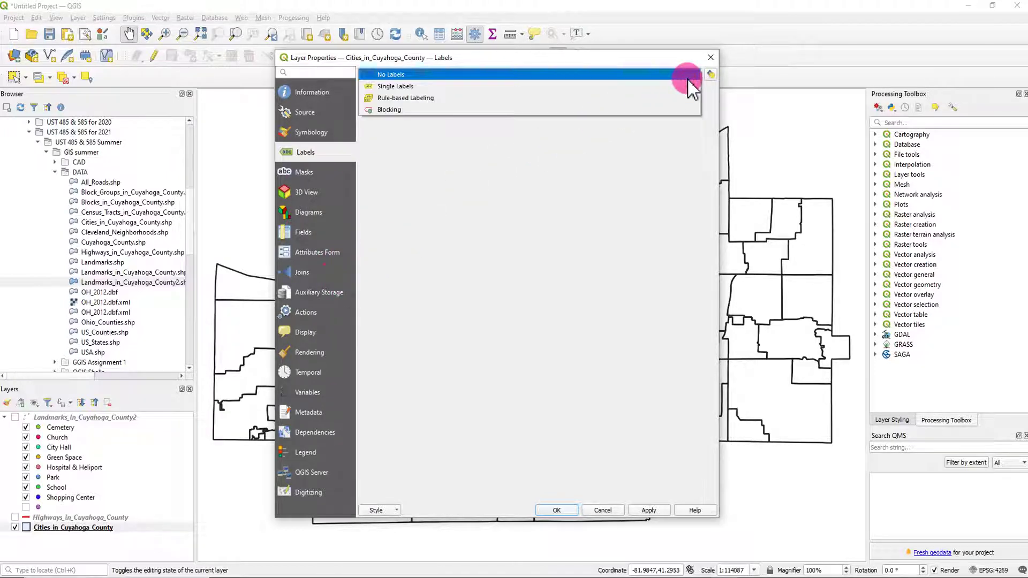
pyautogui.click(391, 86)
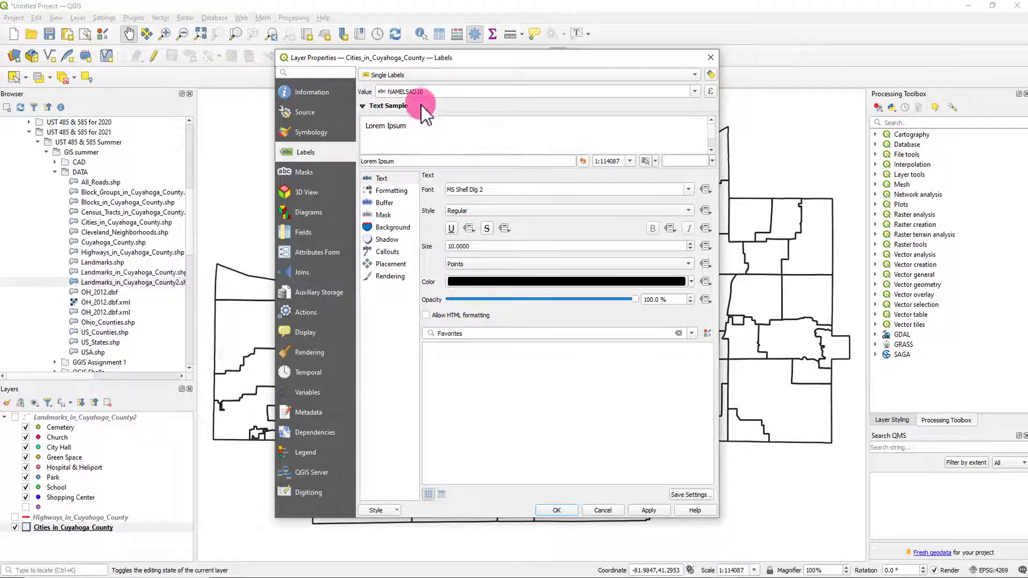
pyautogui.moveTo(392, 94); pyautogui.dragTo(418, 97)
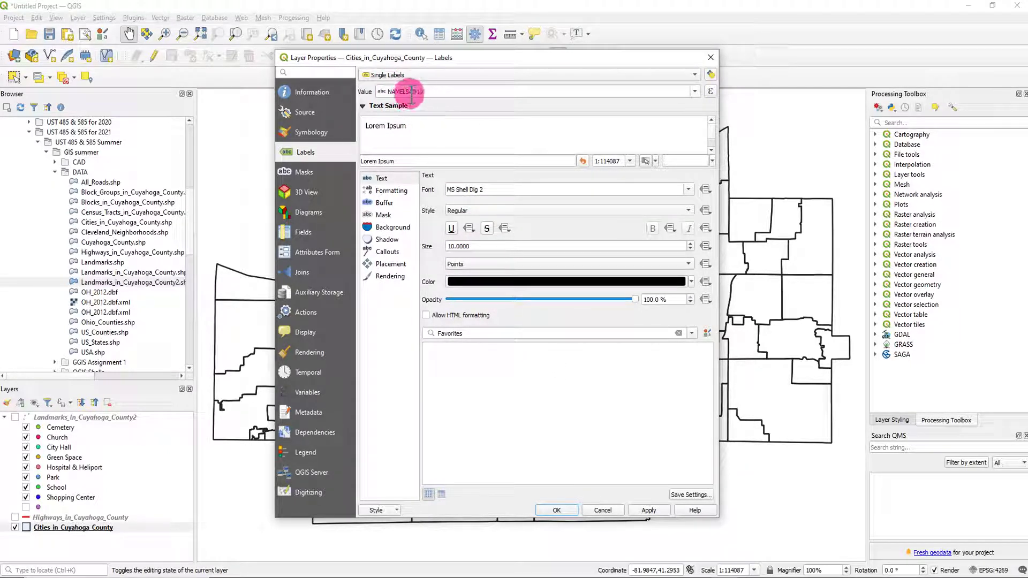
pyautogui.click(711, 57)
# Examine the city names in the Cities_in_Cuyahoga_County attribute table, sorting by NAMELSAD10 and widening that column to show full names.
pyautogui.click(75, 529)
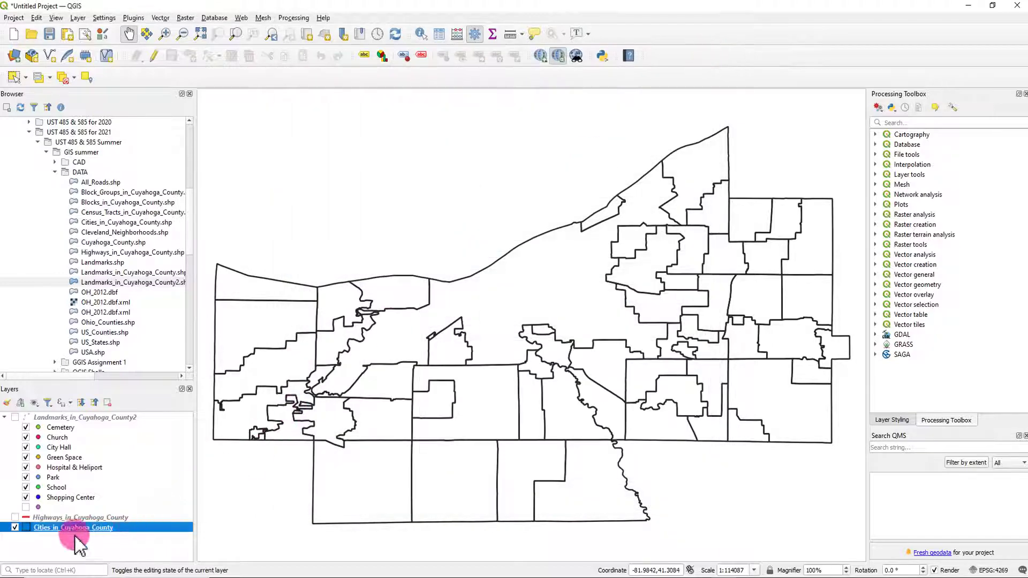
pyautogui.rightClick(72, 531)
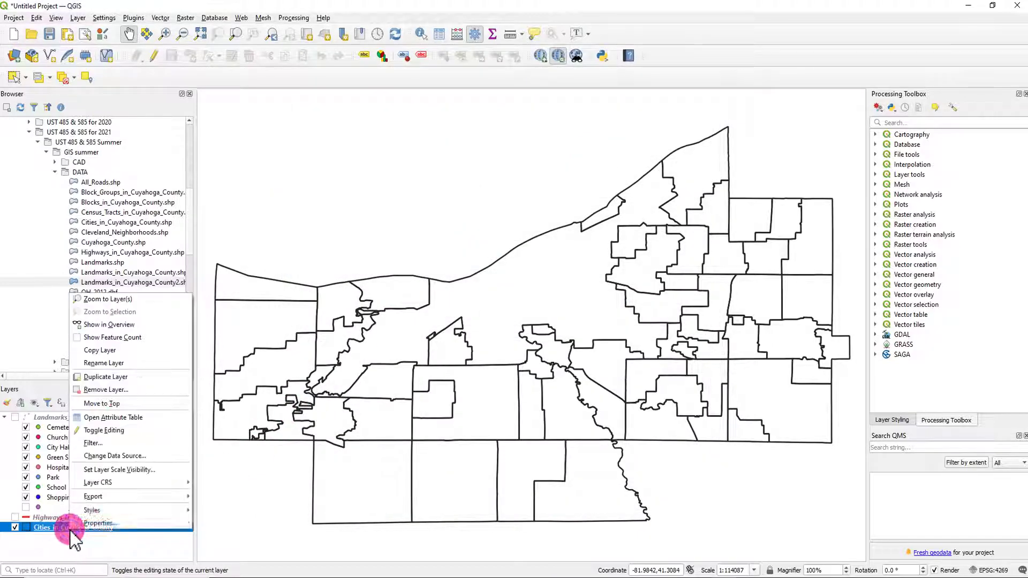
pyautogui.click(144, 417)
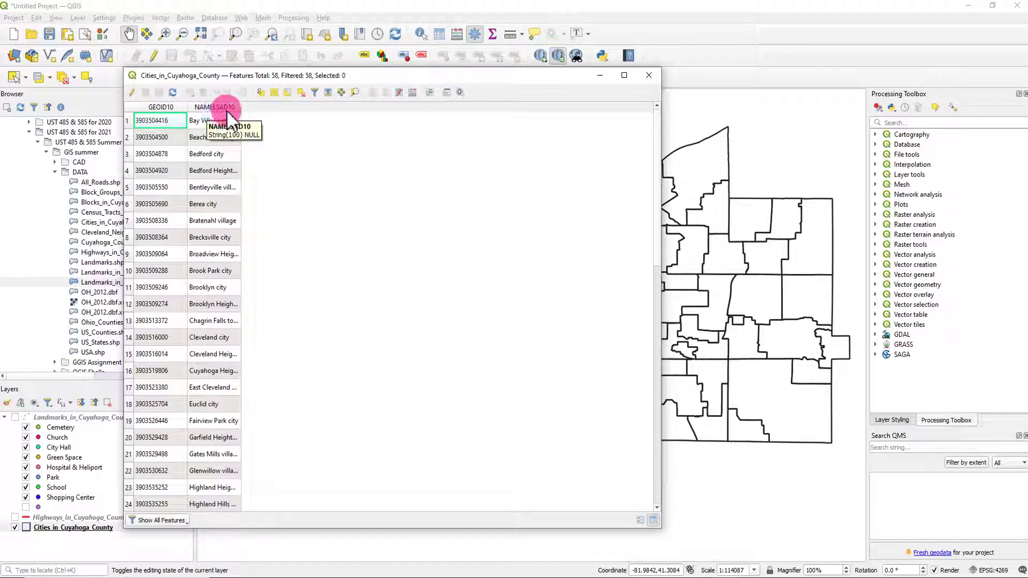
pyautogui.click(218, 107)
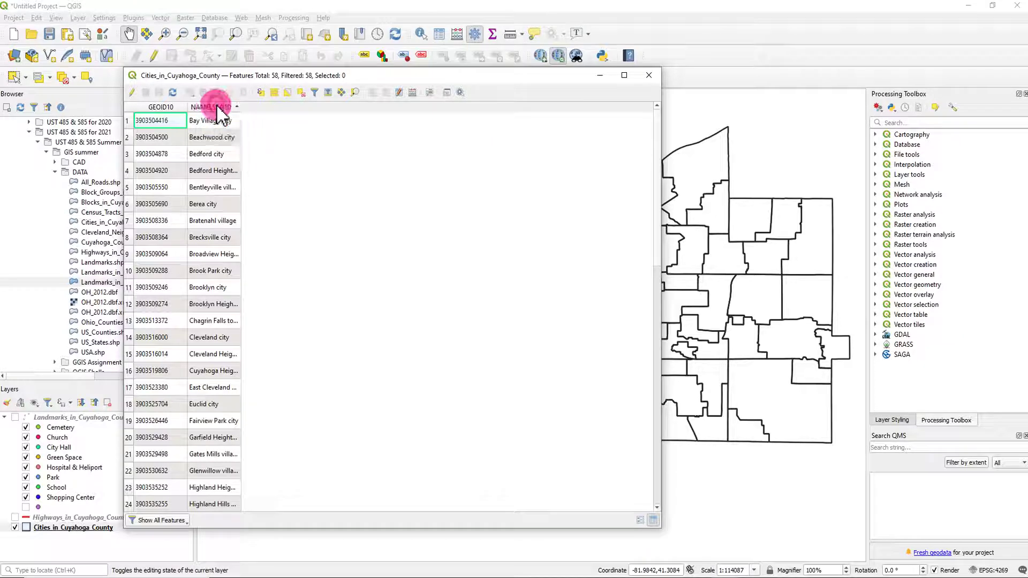
pyautogui.scroll(-3, 223, 488)
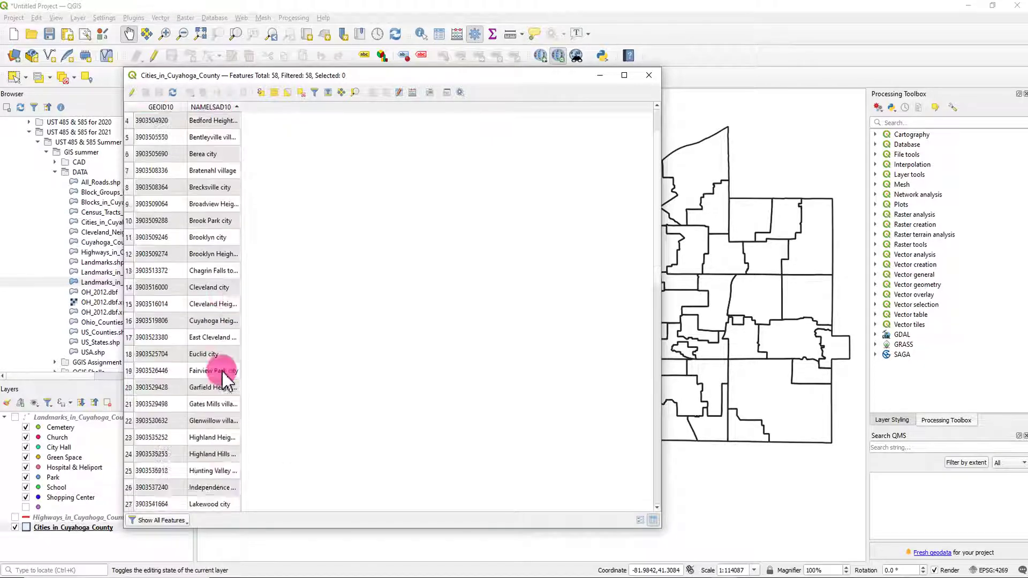
pyautogui.scroll(2, 230, 322)
pyautogui.moveTo(241, 107); pyautogui.dragTo(283, 105)
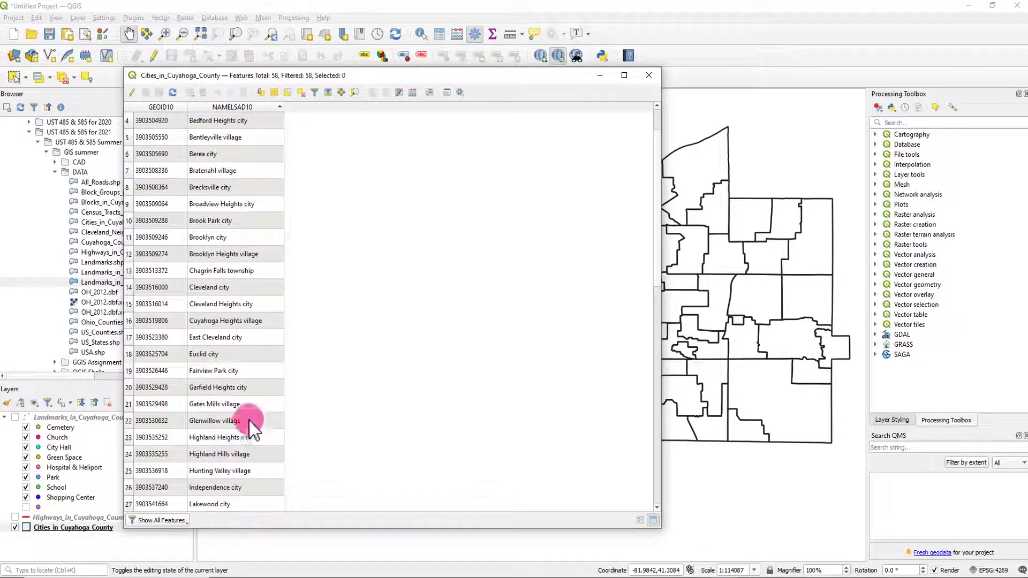
pyautogui.click(651, 74)
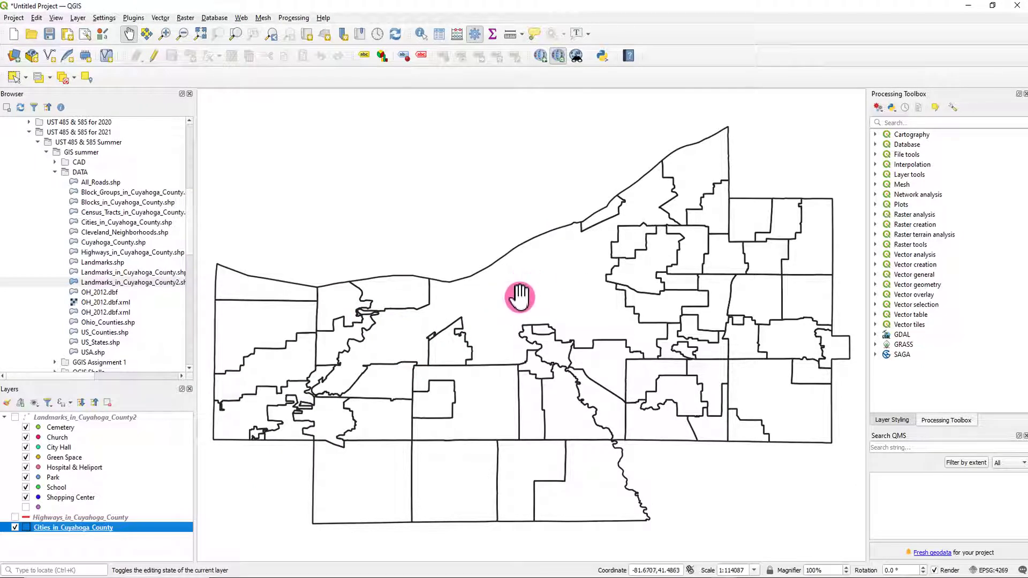
# Label the Cities_in_Cuyahoga_County layer with Single Labels using the NAMELSAD10 field as the value.
pyautogui.rightClick(95, 528)
pyautogui.click(121, 521)
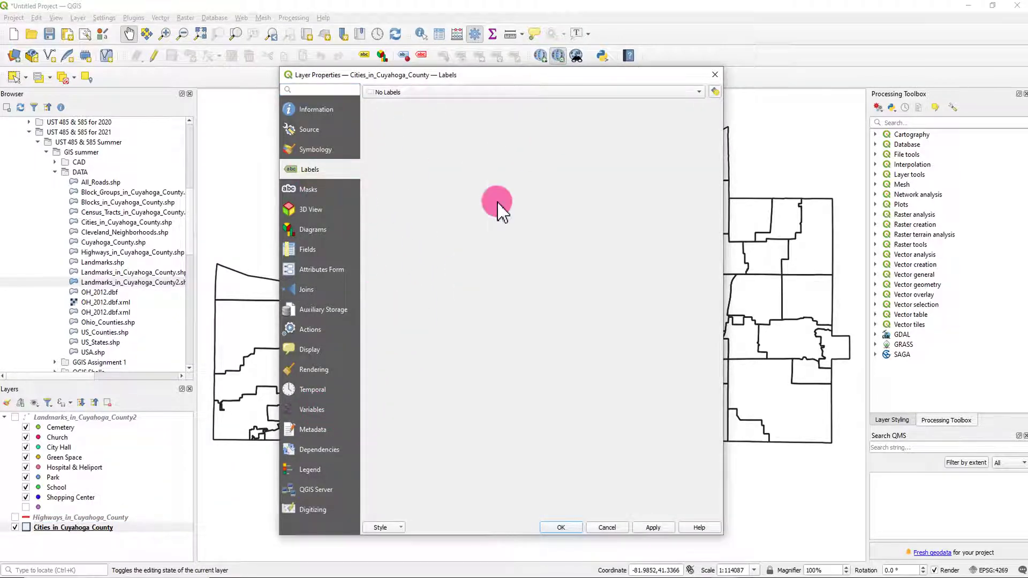
pyautogui.click(701, 99)
pyautogui.click(689, 98)
pyautogui.click(701, 92)
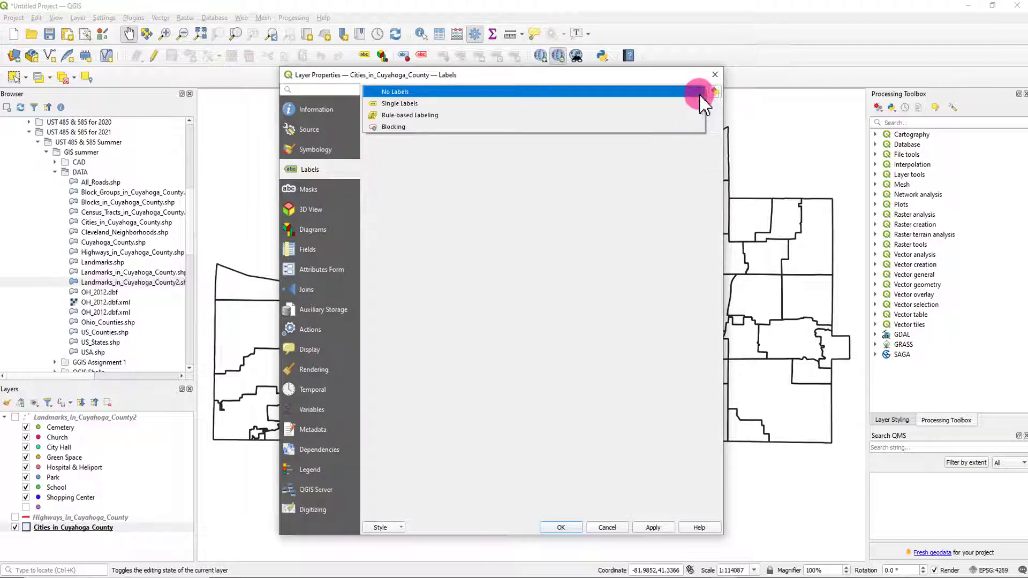
pyautogui.click(415, 103)
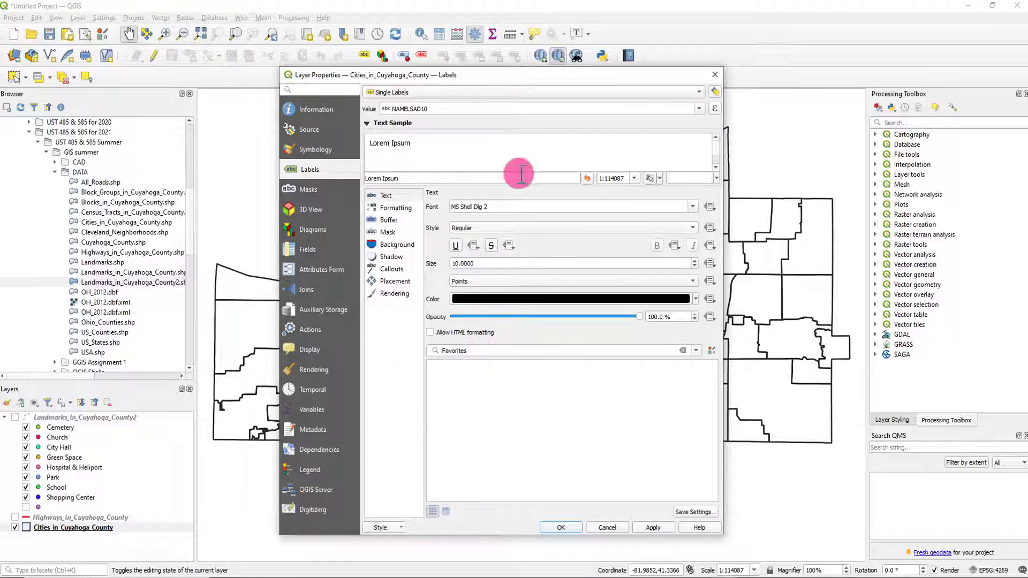
pyautogui.click(698, 109)
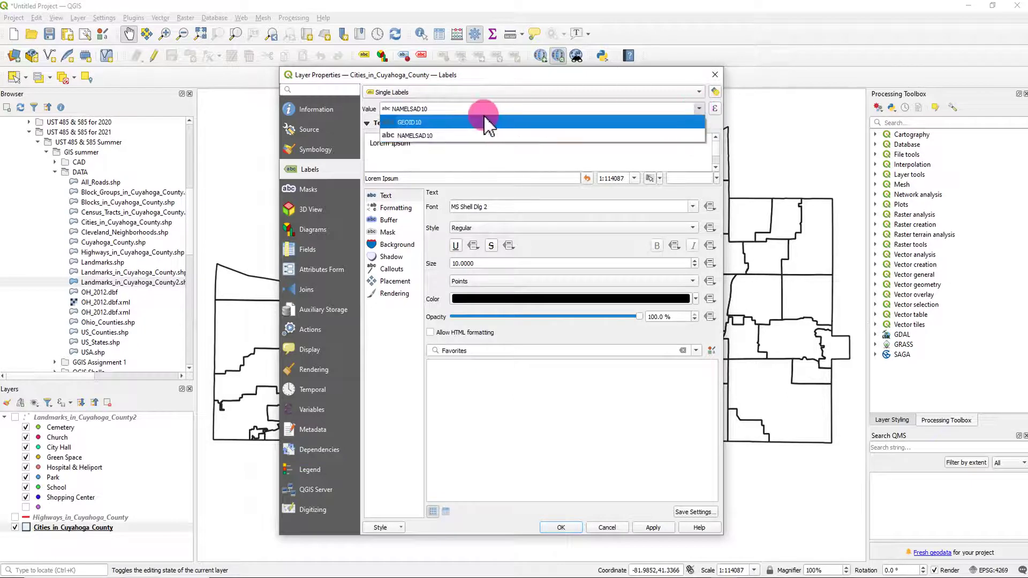
pyautogui.click(420, 136)
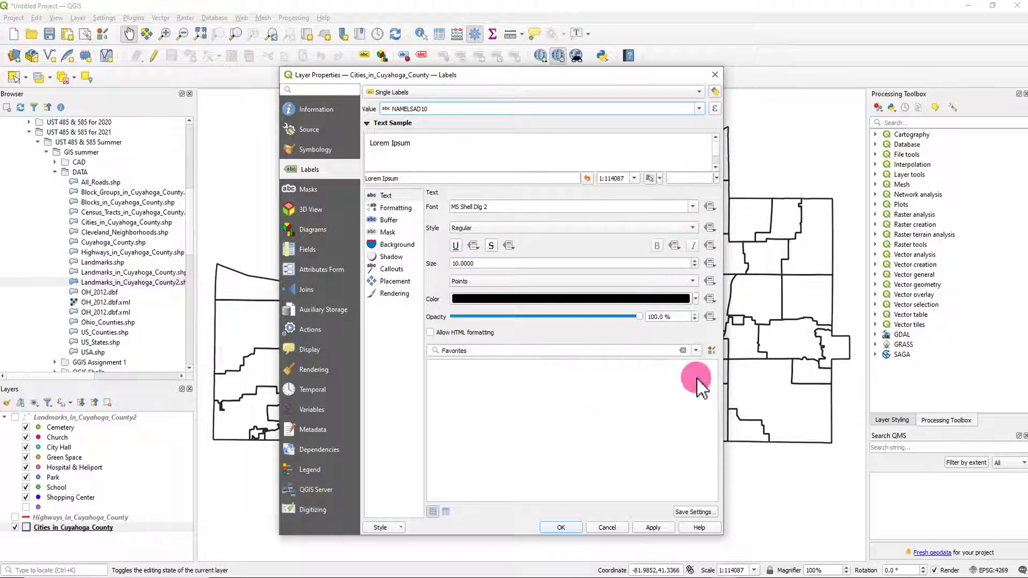
pyautogui.click(655, 528)
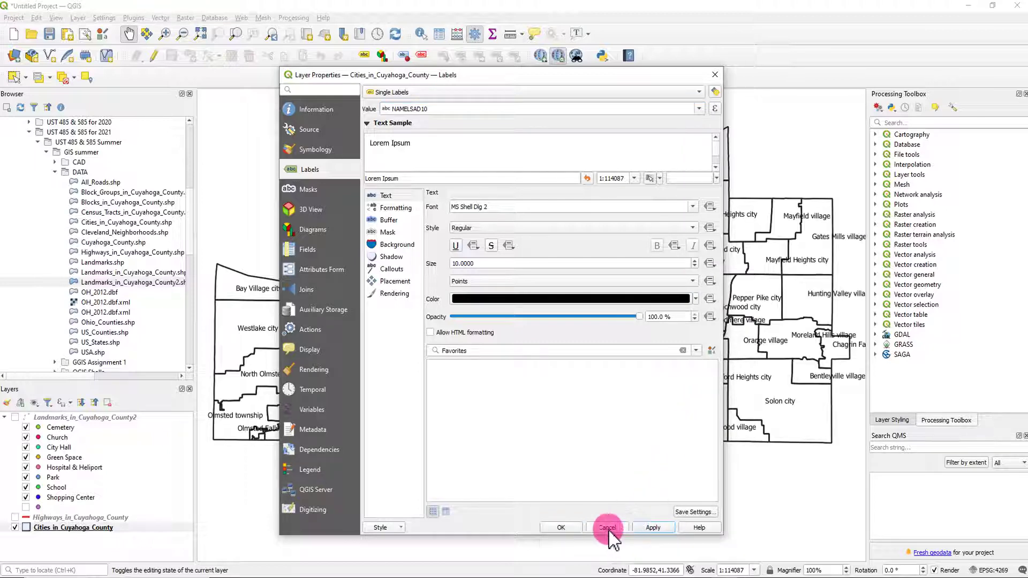
pyautogui.click(567, 529)
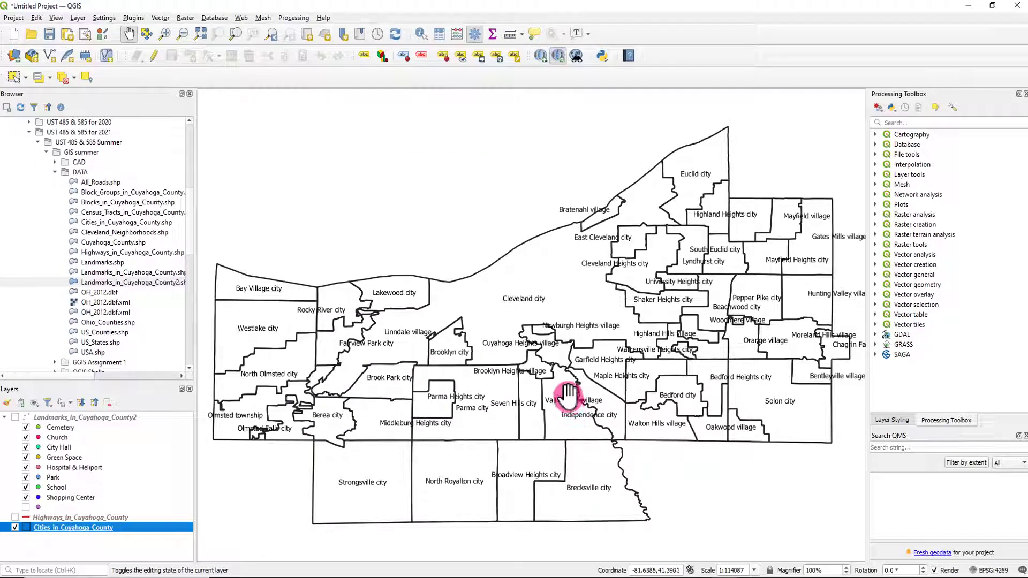
# Inspect the city labels across the county by panning and zooming, ending in close around Brooklyn Heights village.
pyautogui.scroll(-1, 704, 318)
pyautogui.scroll(2, 705, 319)
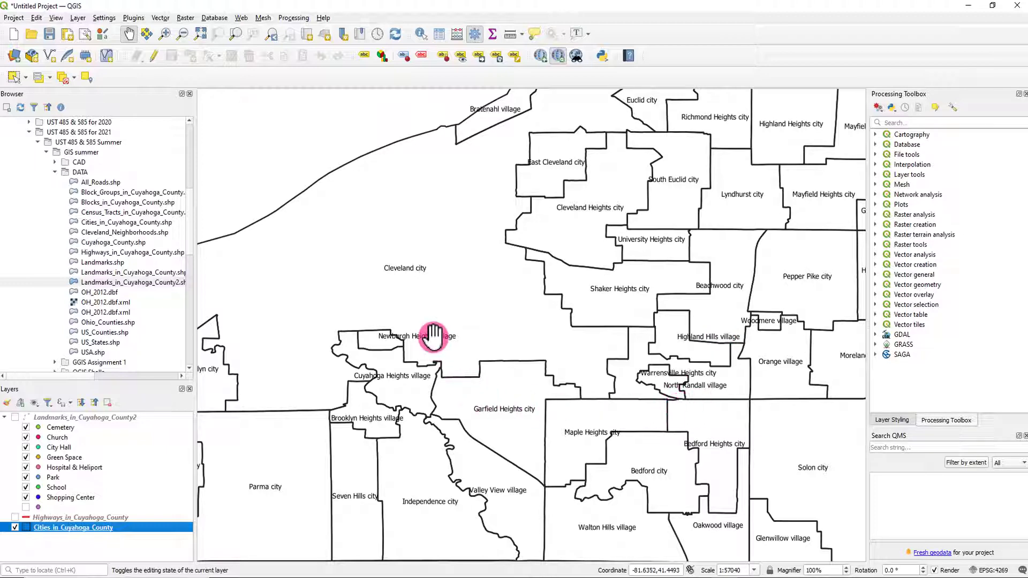
pyautogui.moveTo(431, 295); pyautogui.dragTo(500, 196)
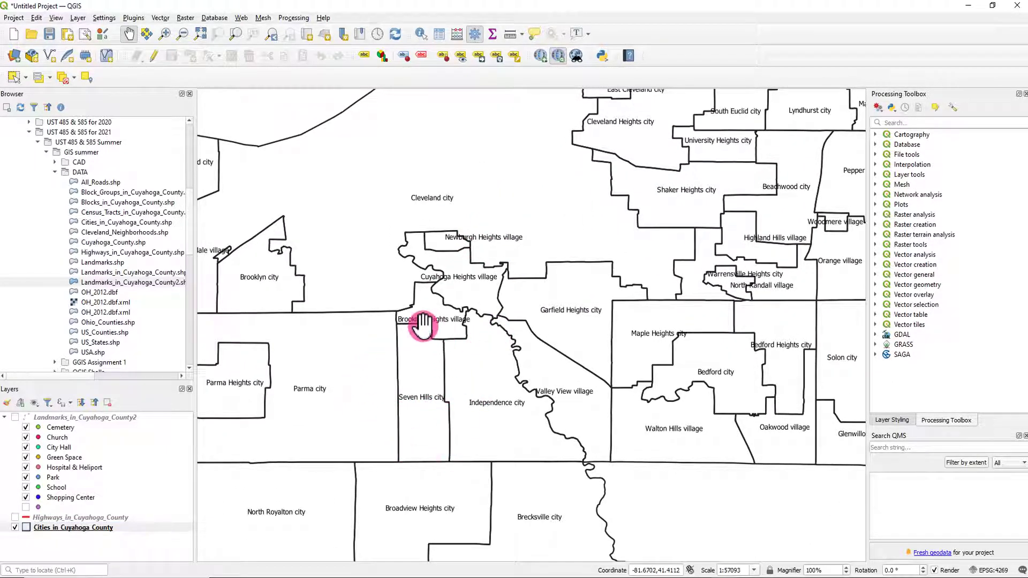
pyautogui.moveTo(349, 340); pyautogui.dragTo(494, 324)
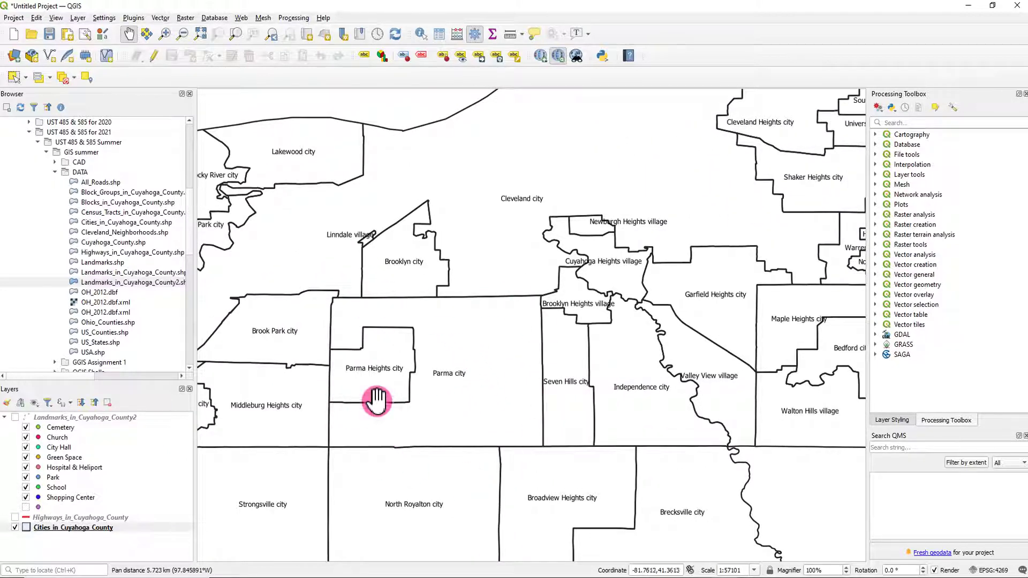
pyautogui.moveTo(465, 423); pyautogui.dragTo(512, 223)
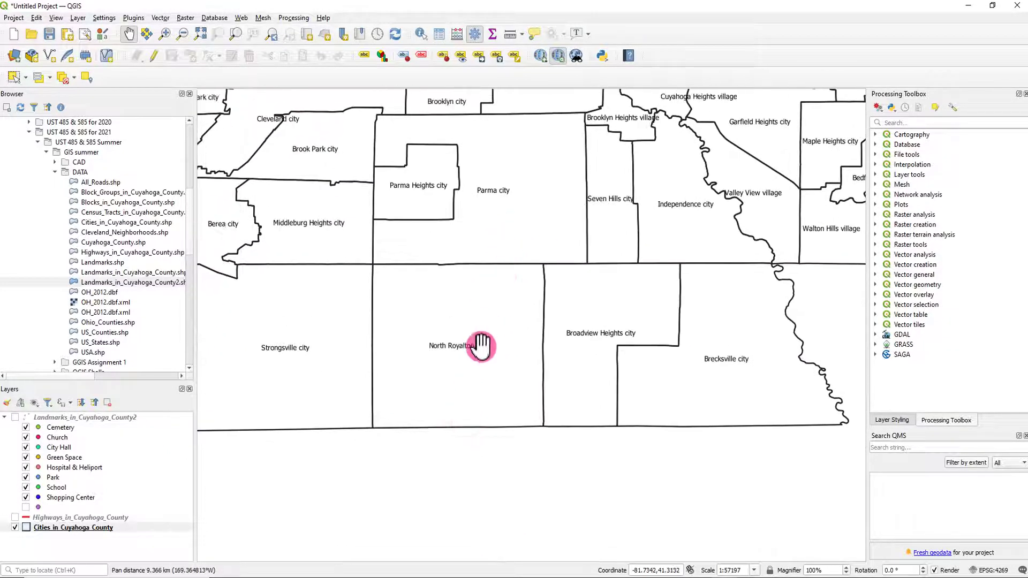
pyautogui.moveTo(311, 310); pyautogui.dragTo(463, 447)
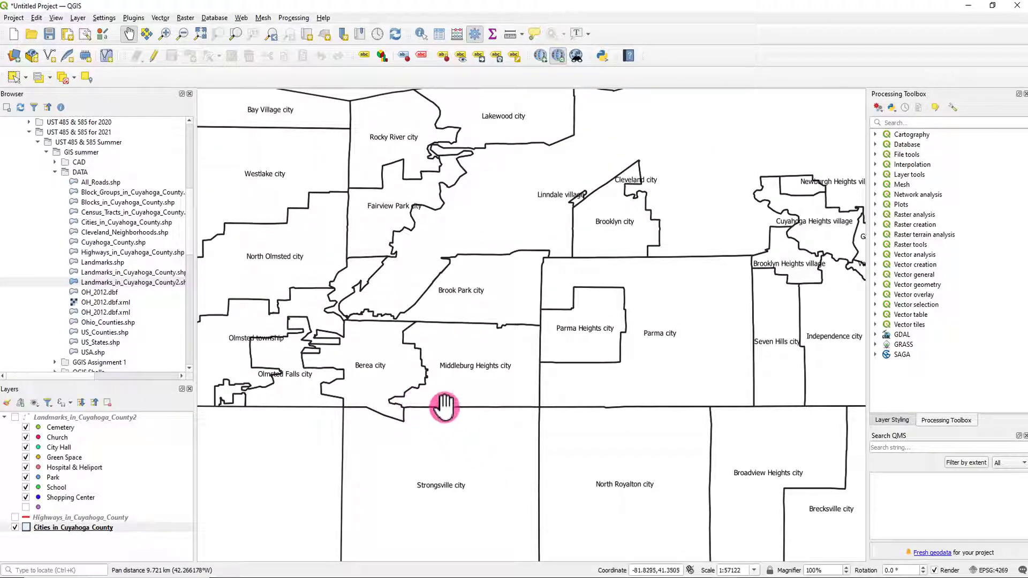
pyautogui.moveTo(499, 382); pyautogui.dragTo(411, 402)
pyautogui.moveTo(391, 328); pyautogui.dragTo(332, 404)
pyautogui.moveTo(565, 278); pyautogui.dragTo(518, 270)
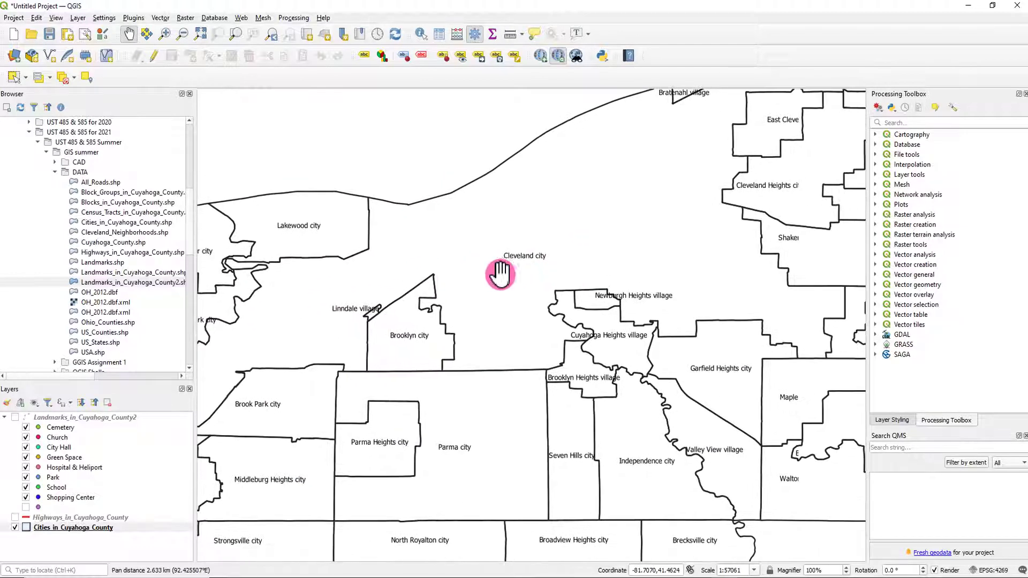
pyautogui.scroll(1, 613, 413)
pyautogui.scroll(1, 613, 414)
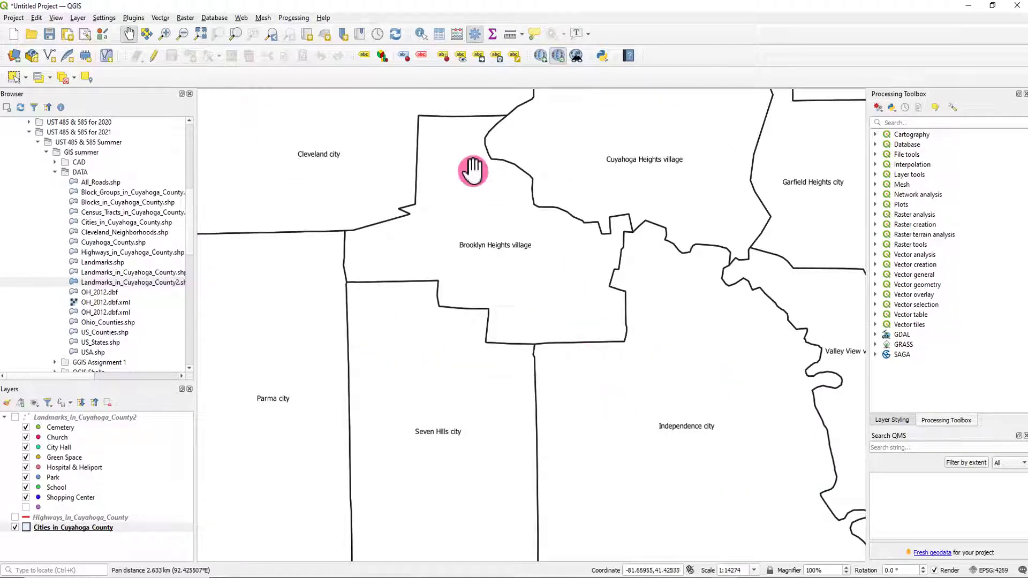
# Zoom to the Cities_in_Cuyahoga_County layer and show the Landmarks_in_Cuyahoga_County2 and Highways_in_Cuyahoga_County layers again.
pyautogui.rightClick(88, 528)
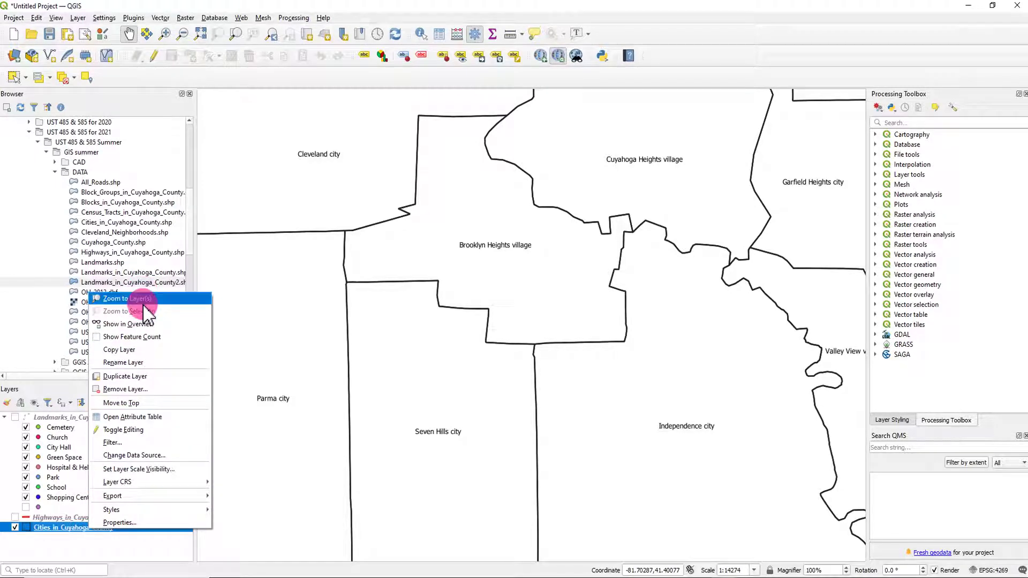
pyautogui.click(143, 298)
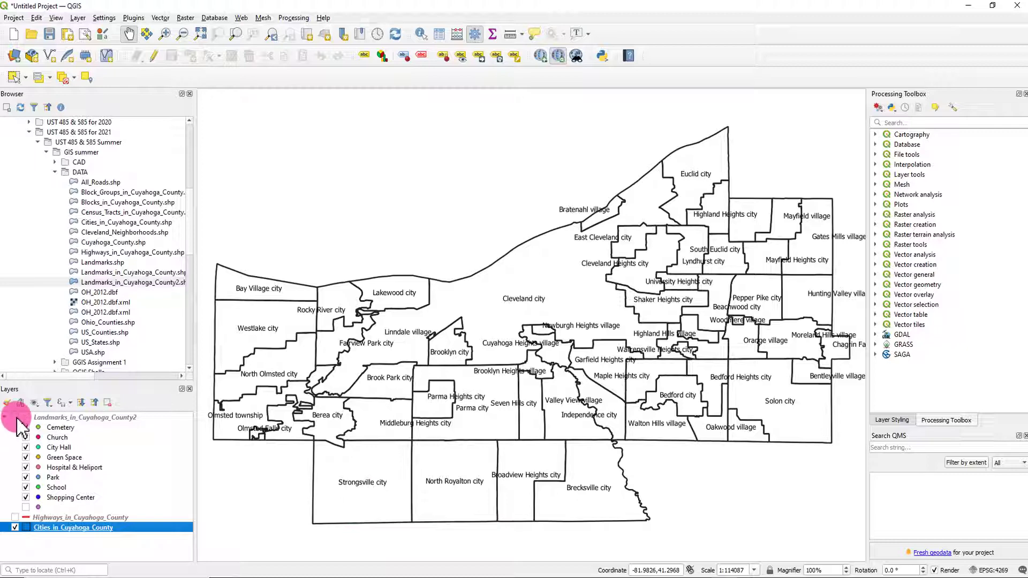
pyautogui.click(16, 418)
pyautogui.click(15, 518)
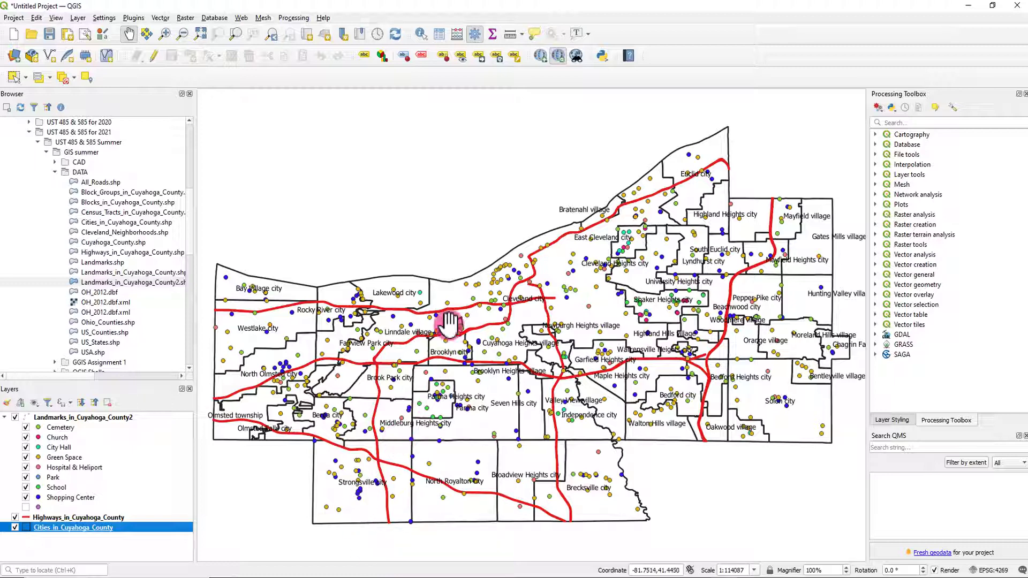
pyautogui.click(442, 263)
pyautogui.moveTo(442, 263); pyautogui.dragTo(443, 210)
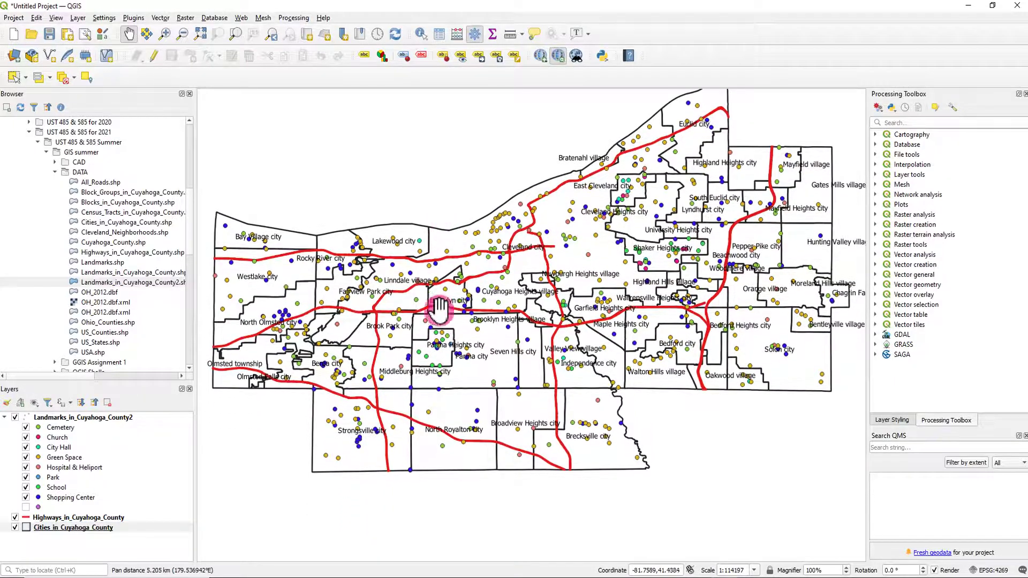
# Set the symbol layer type of the Cities_in_Cuyahoga_County layer to Simple Fill.
pyautogui.rightClick(59, 528)
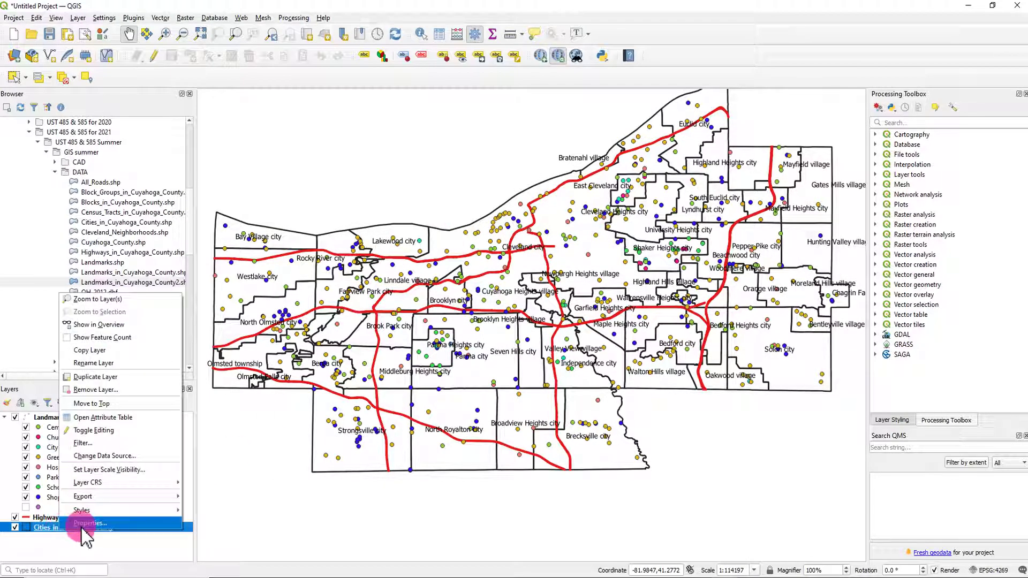
pyautogui.click(83, 525)
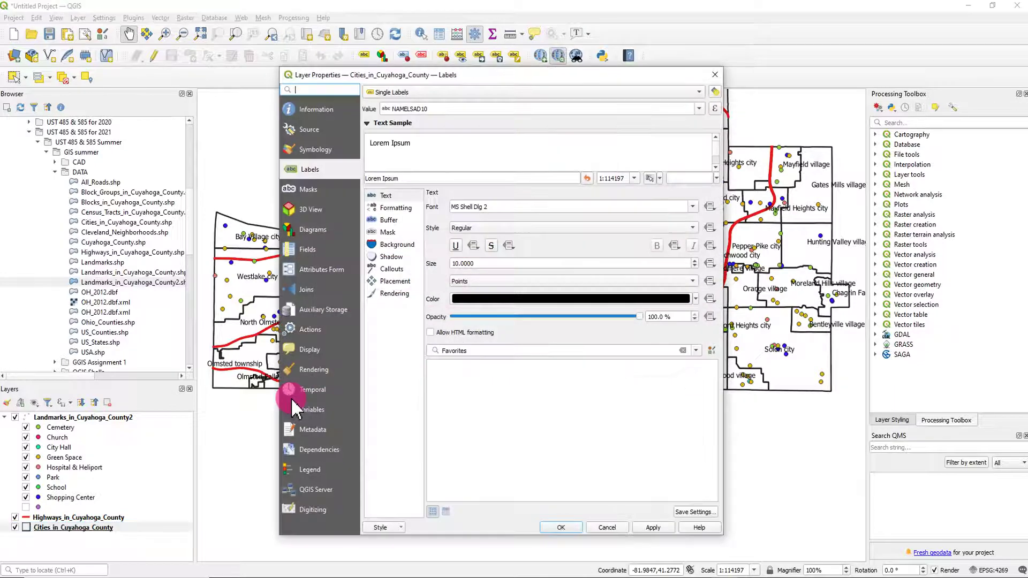
pyautogui.click(315, 149)
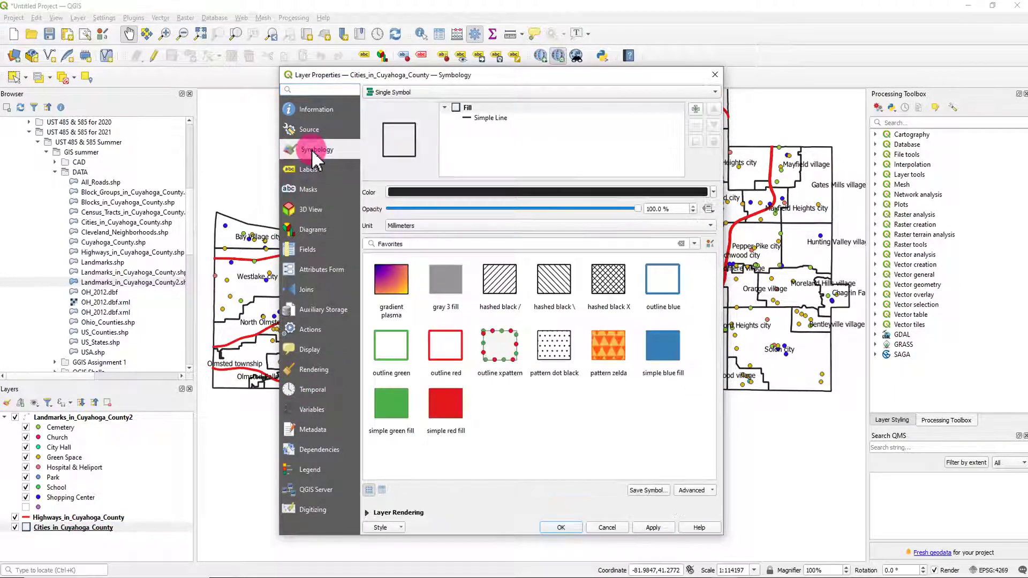
pyautogui.click(474, 108)
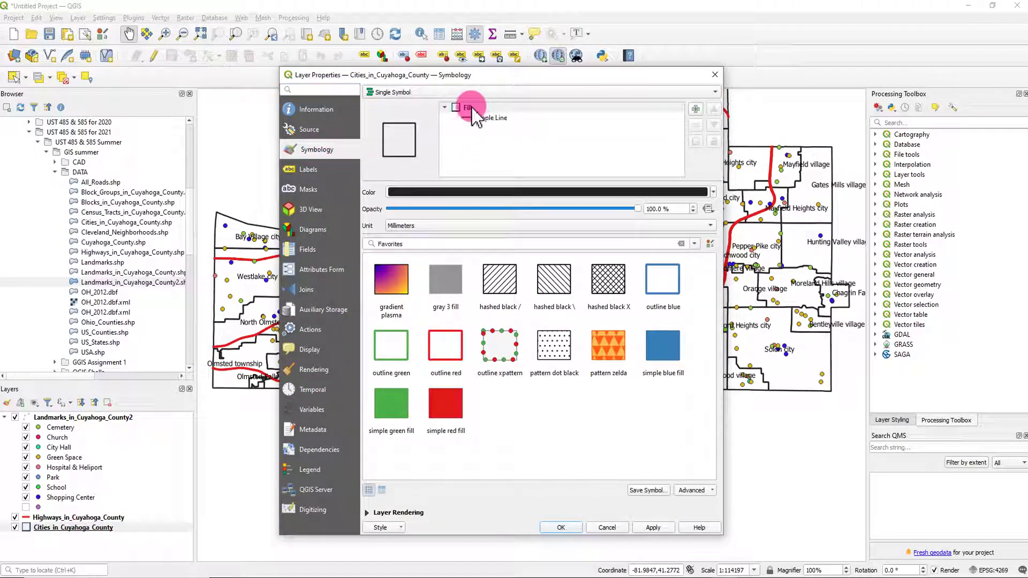
pyautogui.click(487, 118)
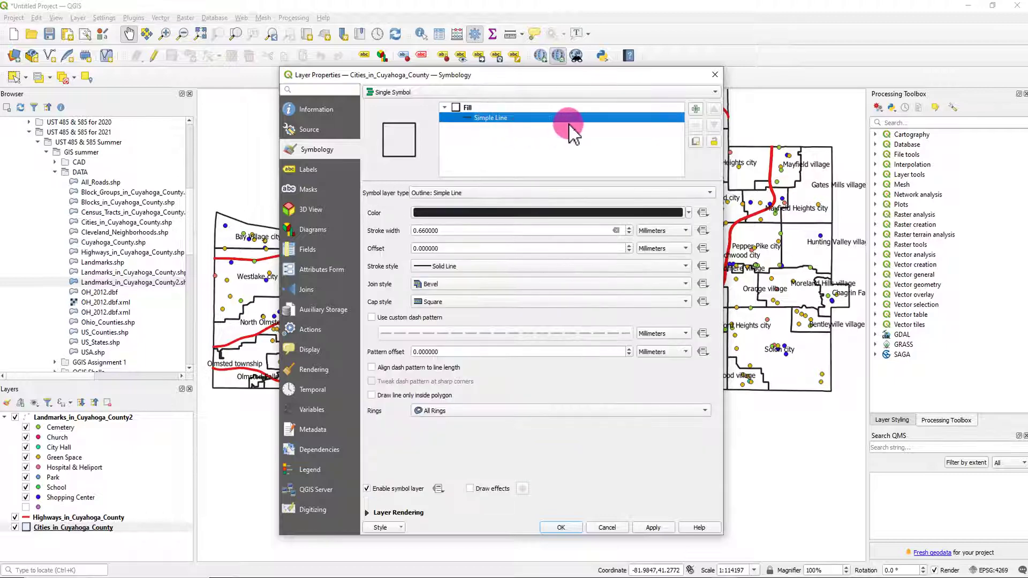
pyautogui.click(714, 194)
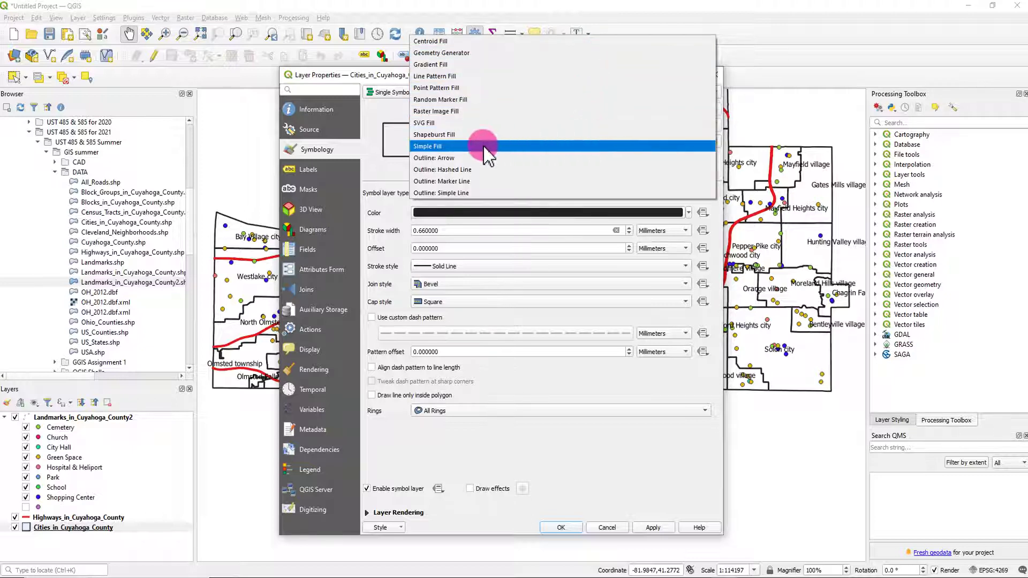
pyautogui.click(460, 146)
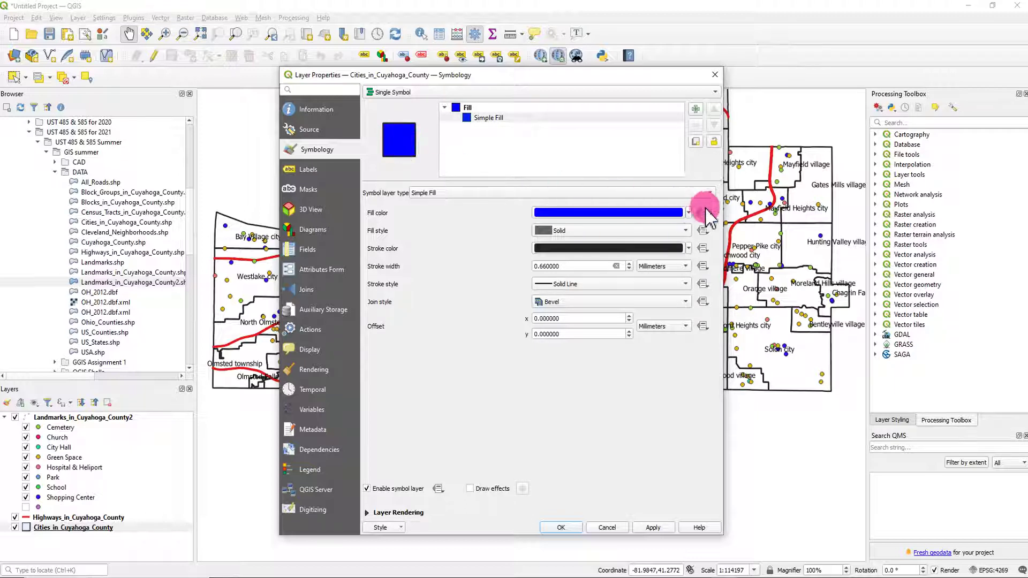
# Change the cities' fill color to the tan swatch among the recent colors and apply it to the map.
pyautogui.click(688, 212)
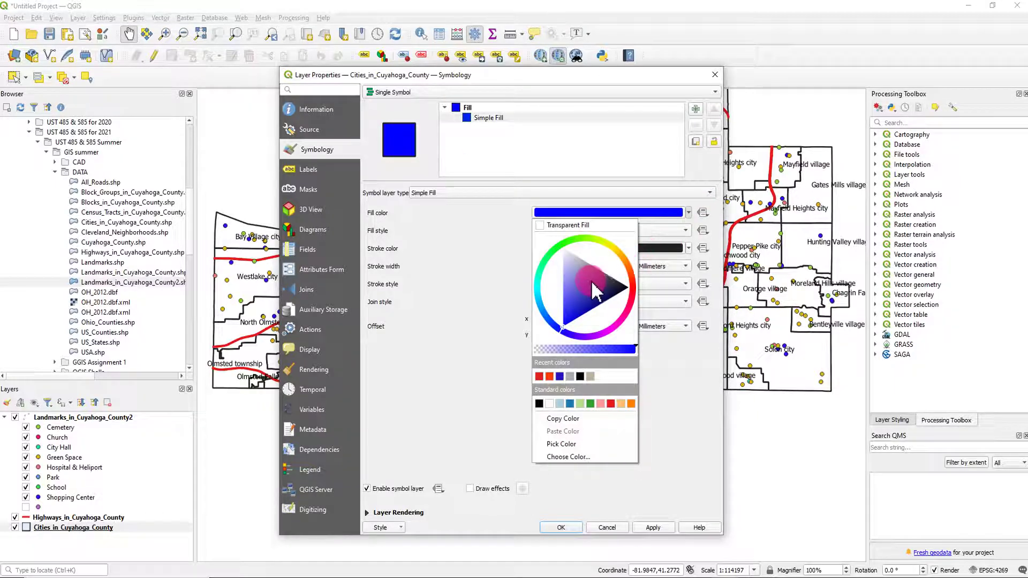
pyautogui.click(591, 242)
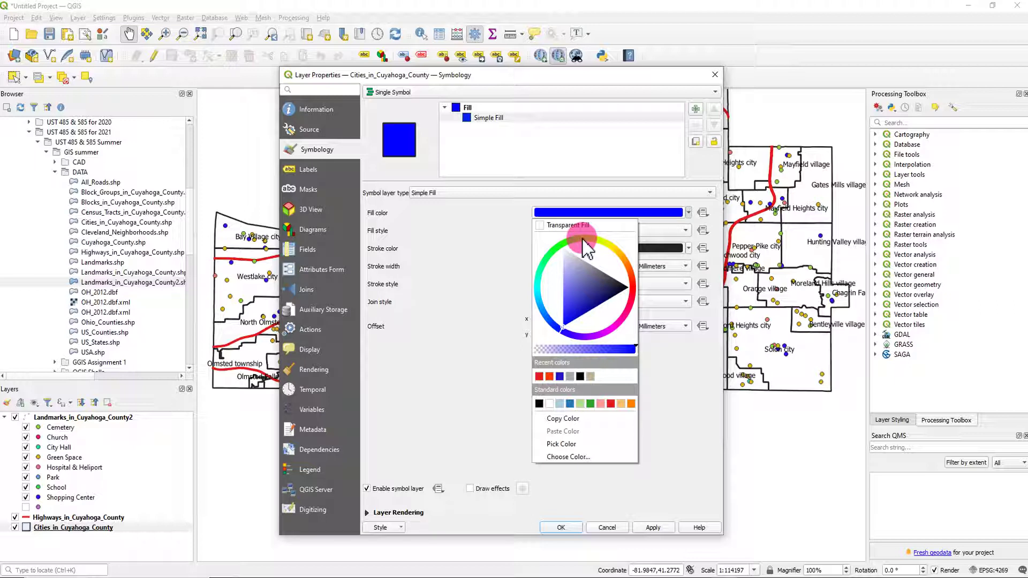
pyautogui.moveTo(580, 250); pyautogui.dragTo(540, 308)
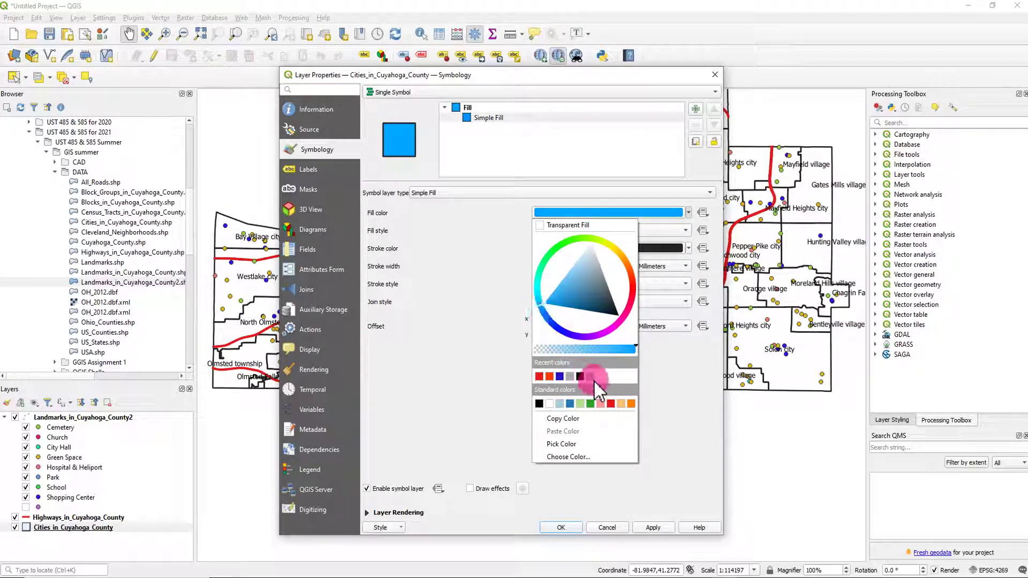
pyautogui.click(591, 377)
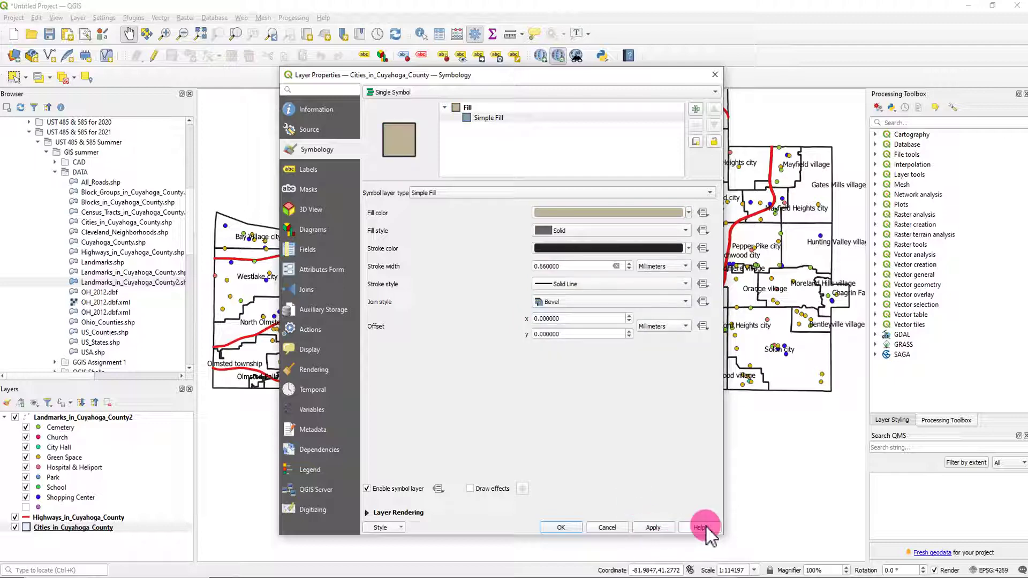
pyautogui.click(653, 526)
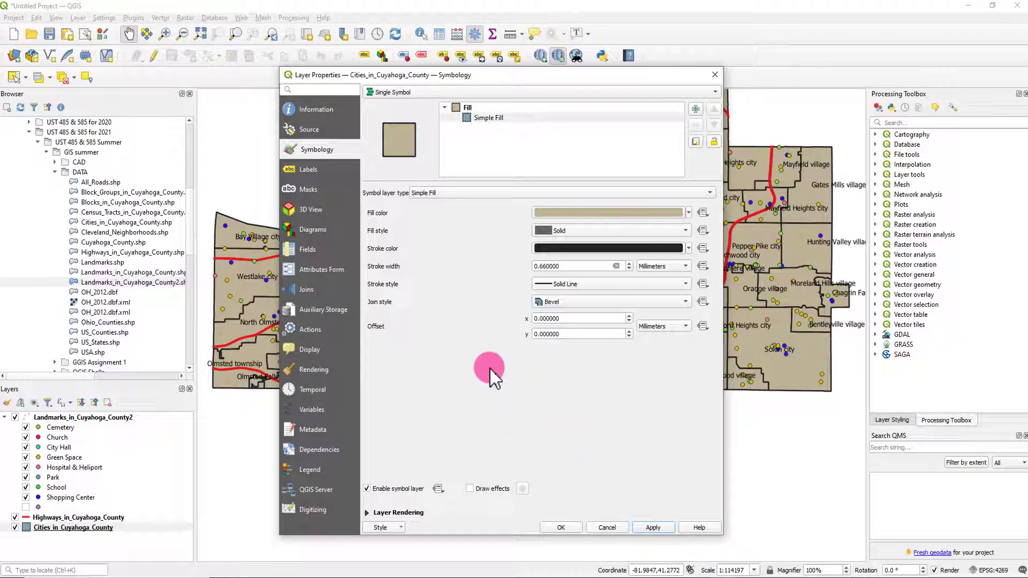
# Lower the whole cities fill symbol's opacity to about 55.8%, accept the layer properties, and slightly widen the map area.
pyautogui.click(479, 107)
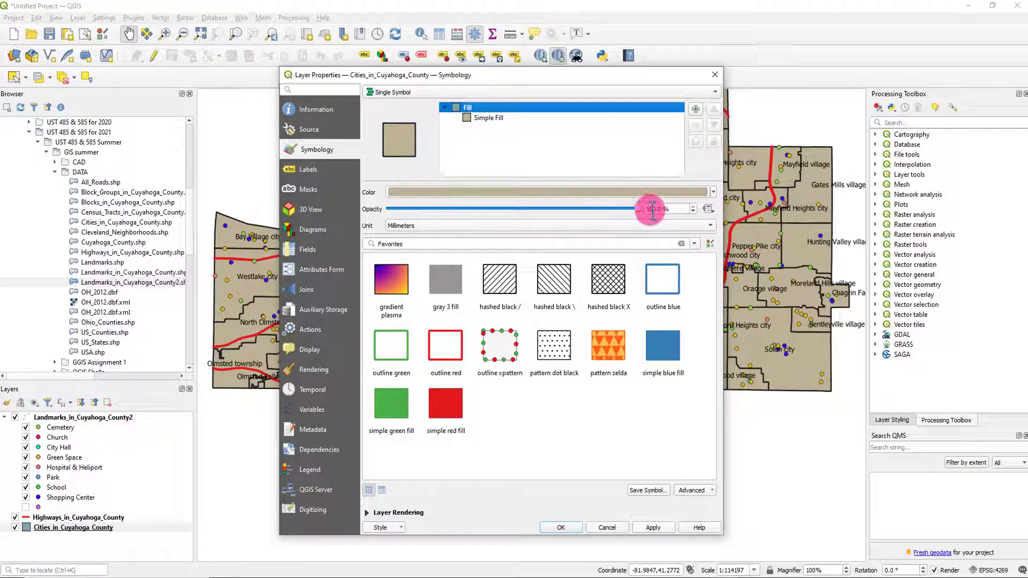
pyautogui.moveTo(640, 211); pyautogui.dragTo(532, 216)
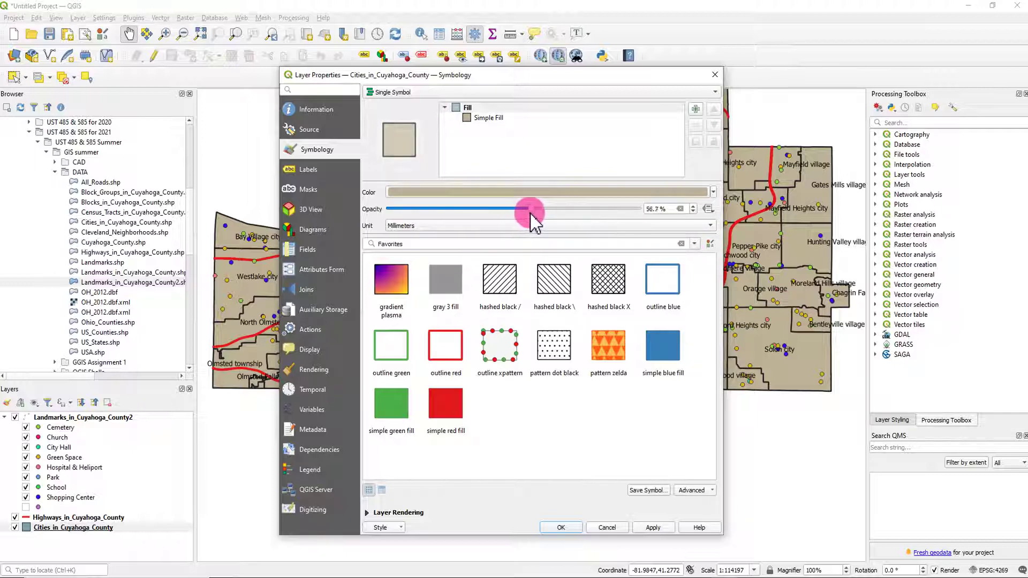
pyautogui.click(653, 528)
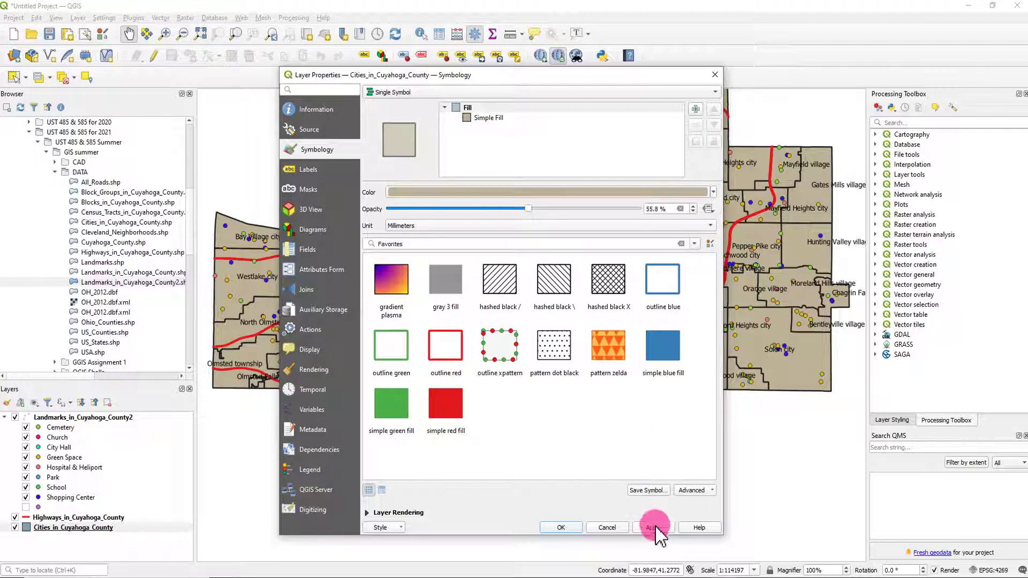
pyautogui.click(567, 528)
pyautogui.click(527, 401)
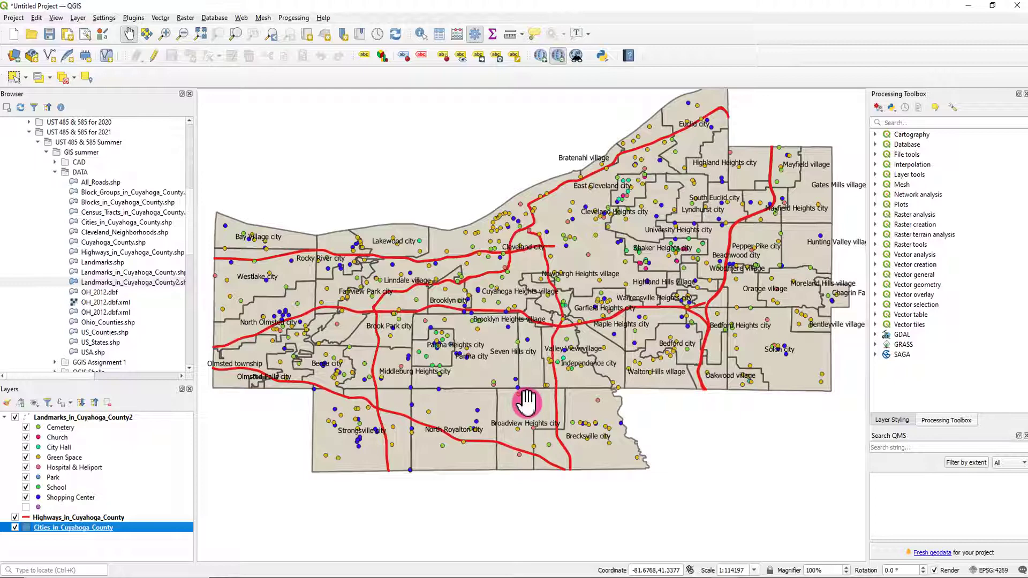
pyautogui.moveTo(523, 368); pyautogui.dragTo(517, 398)
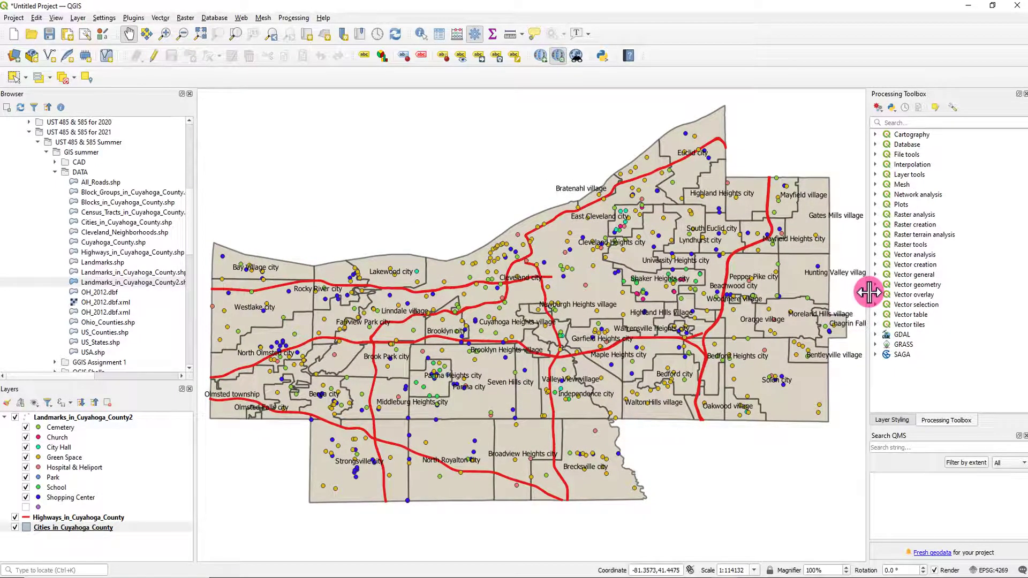
pyautogui.moveTo(869, 292); pyautogui.dragTo(882, 291)
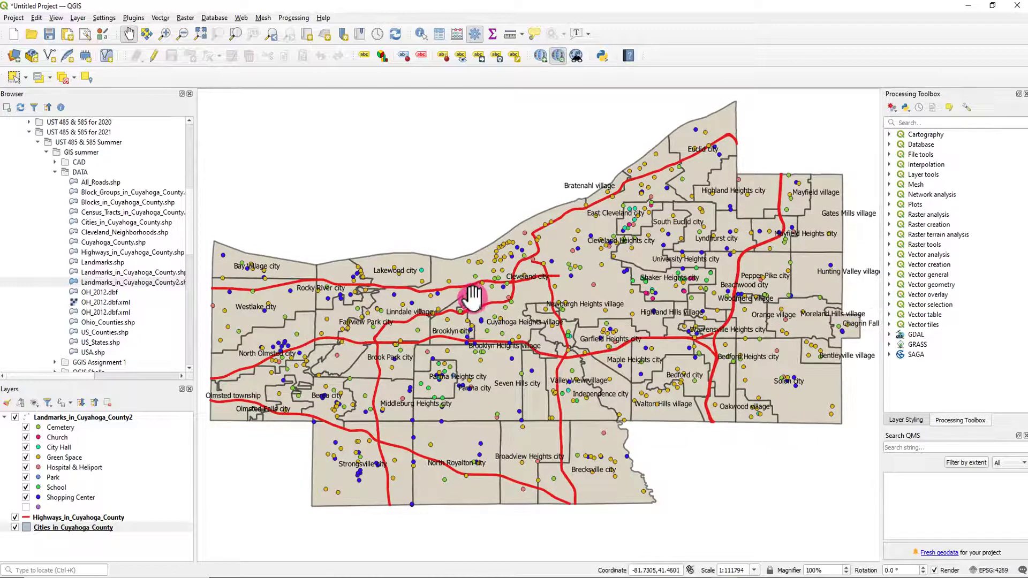
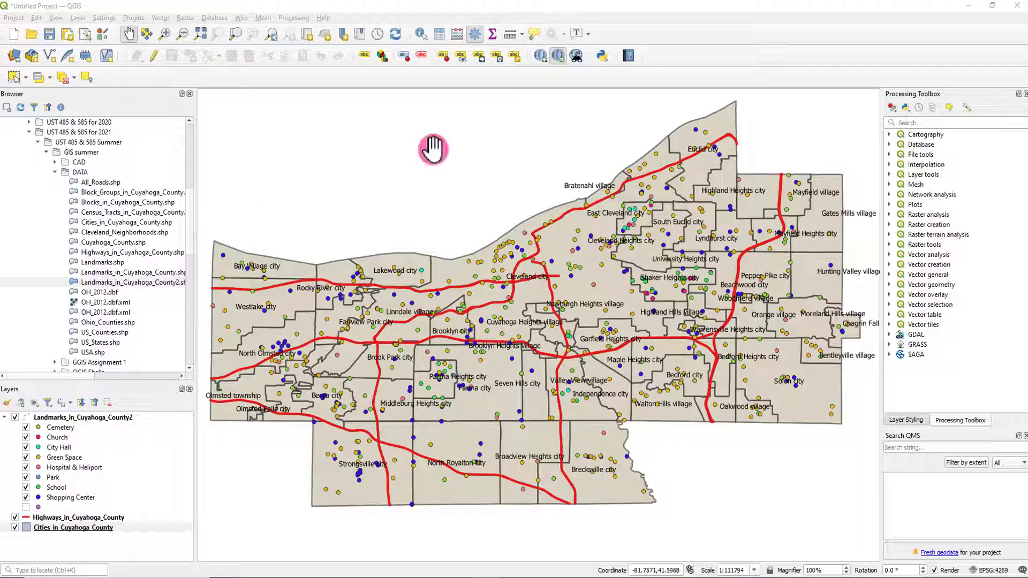
# Search all available plugins for "quickmapservices" and show the details of QuickMapServices.
pyautogui.click(134, 18)
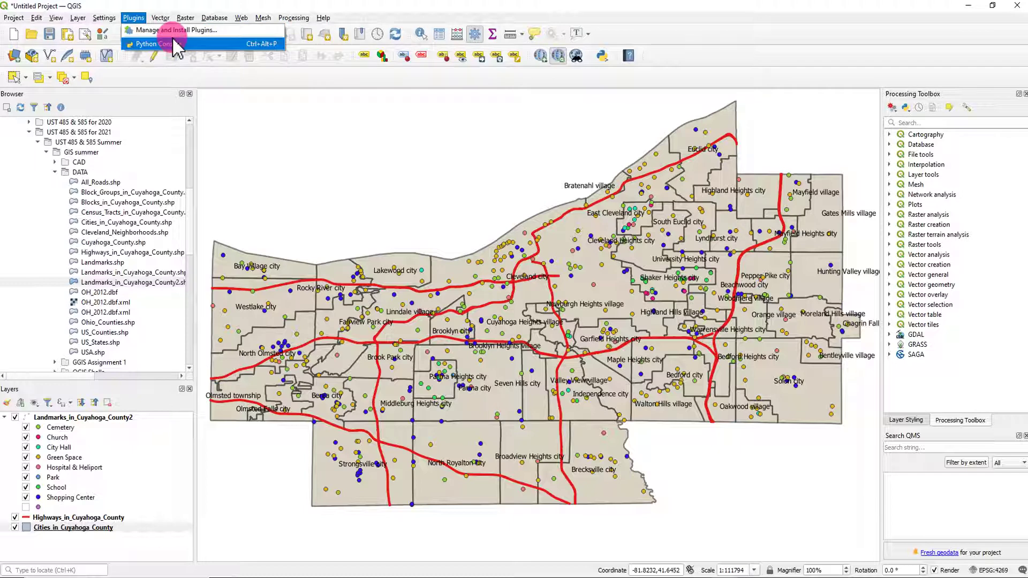
pyautogui.click(199, 31)
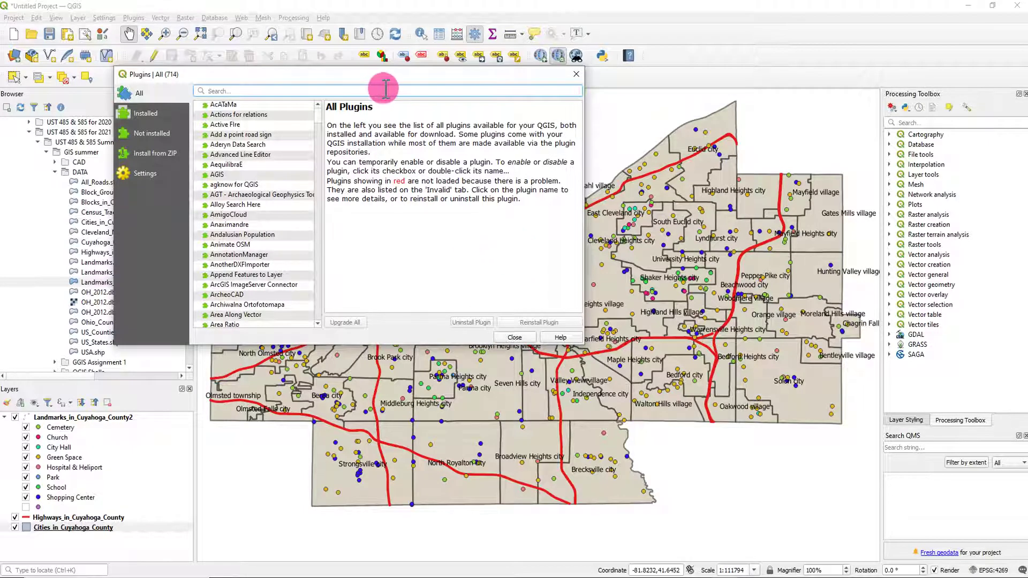
pyautogui.moveTo(389, 74); pyautogui.dragTo(513, 144)
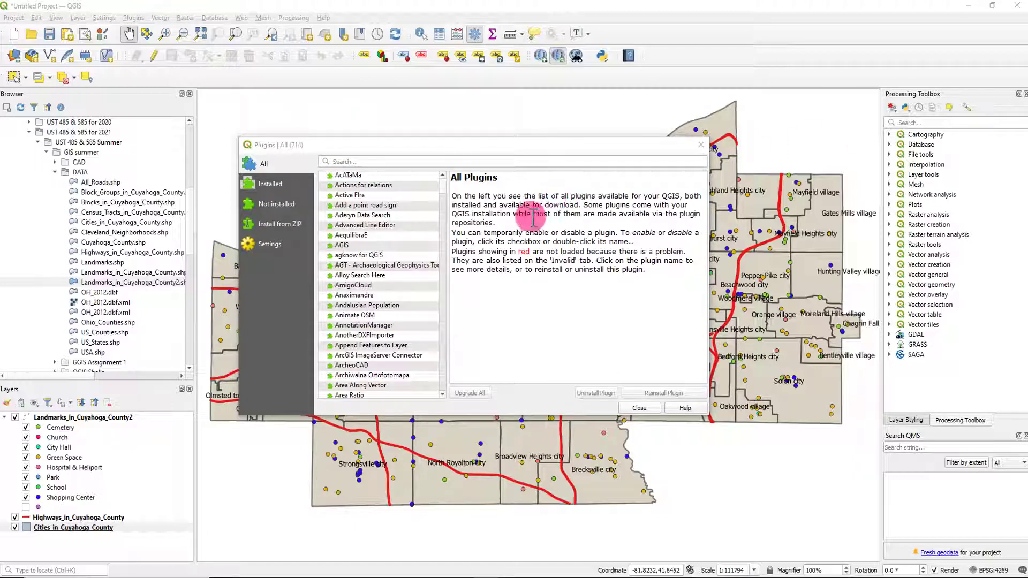
pyautogui.click(386, 159)
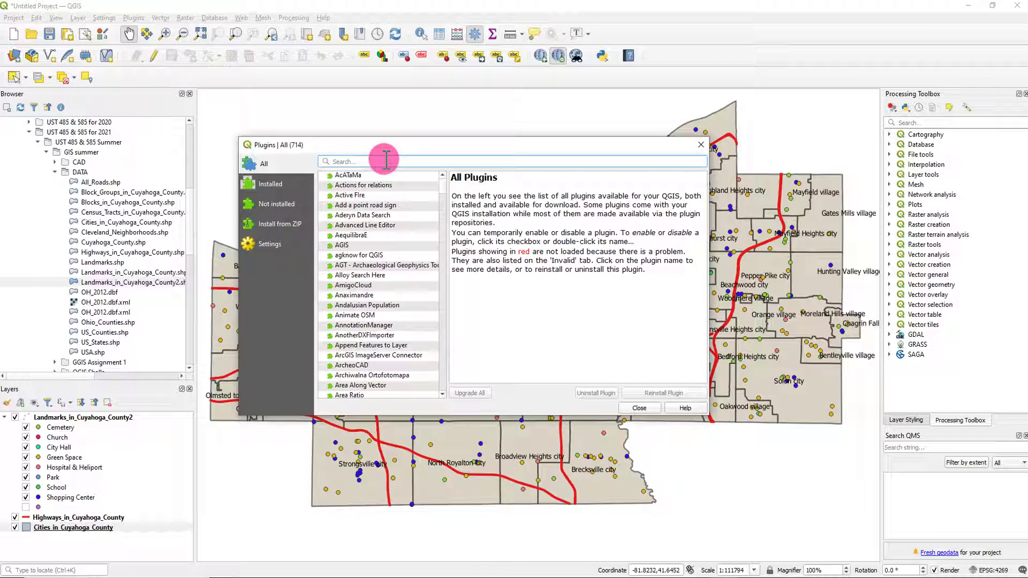
pyautogui.write('quic')
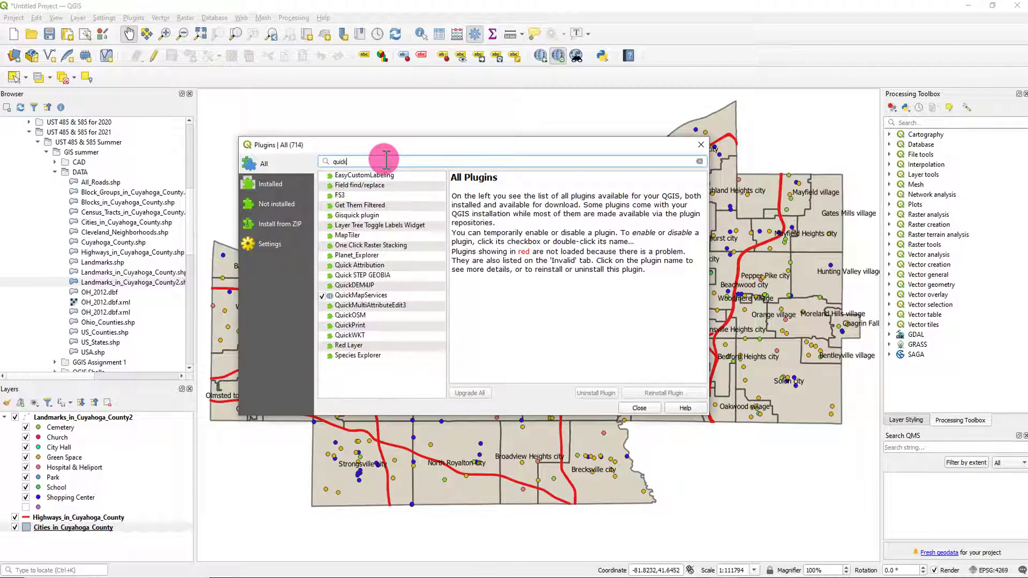
pyautogui.write('kmapservices')
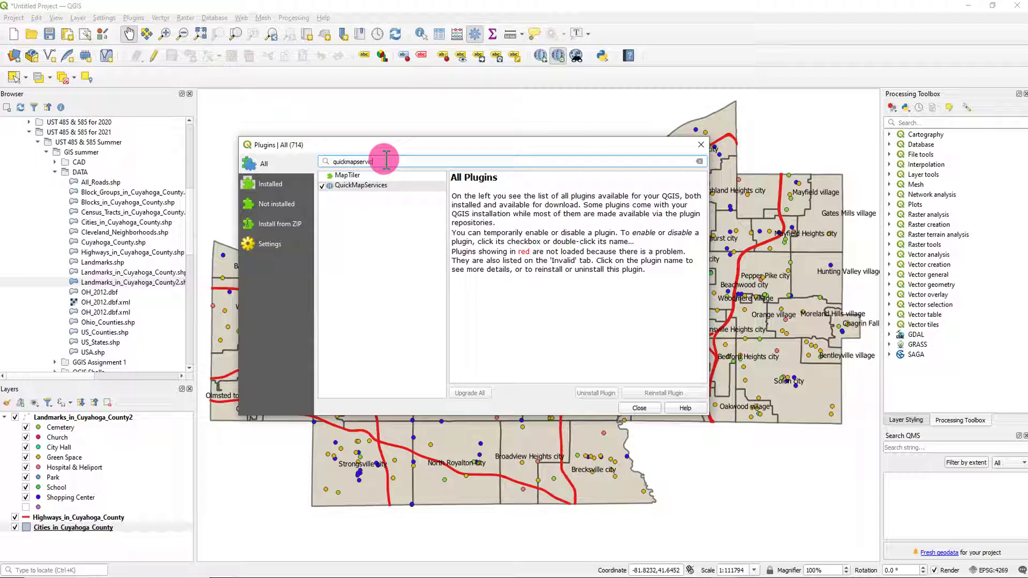
pyautogui.click(374, 186)
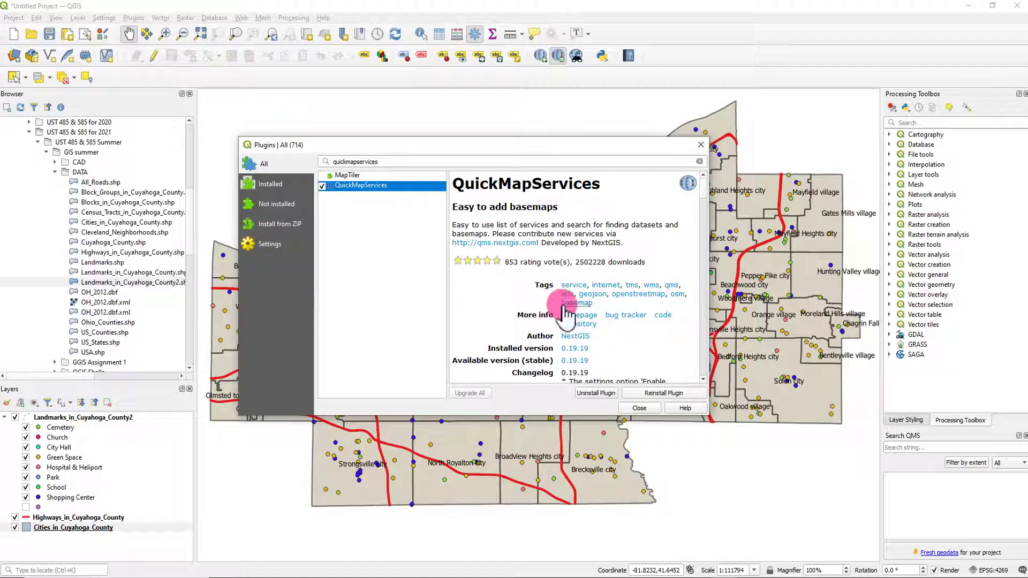
# Review the QuickMapServices plugin's description, version and changelog, and close the plugin manager.
pyautogui.scroll(-1, 573, 248)
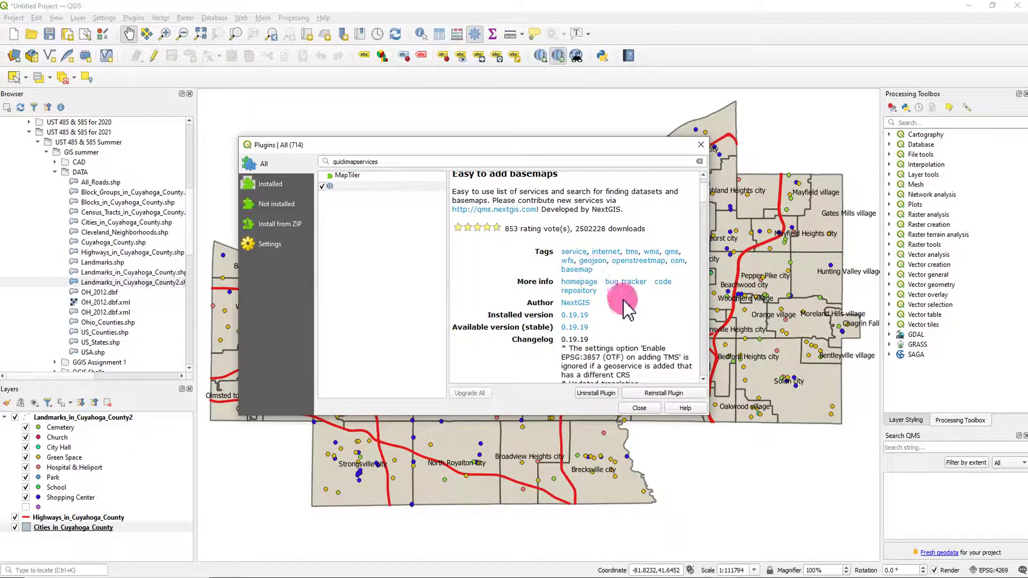
pyautogui.scroll(-2, 616, 321)
pyautogui.scroll(-2, 613, 337)
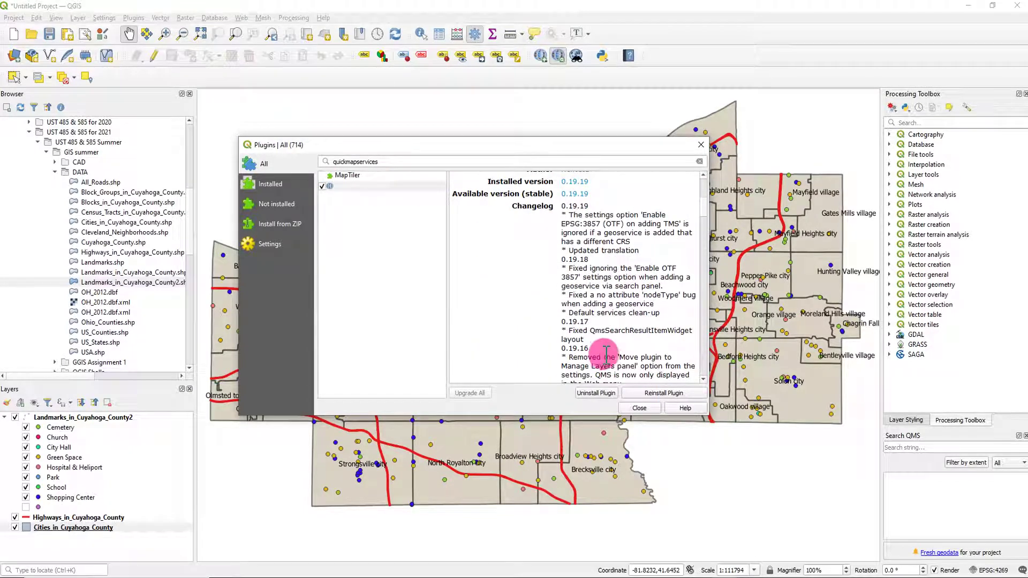
pyautogui.scroll(2, 557, 337)
pyautogui.scroll(1, 514, 324)
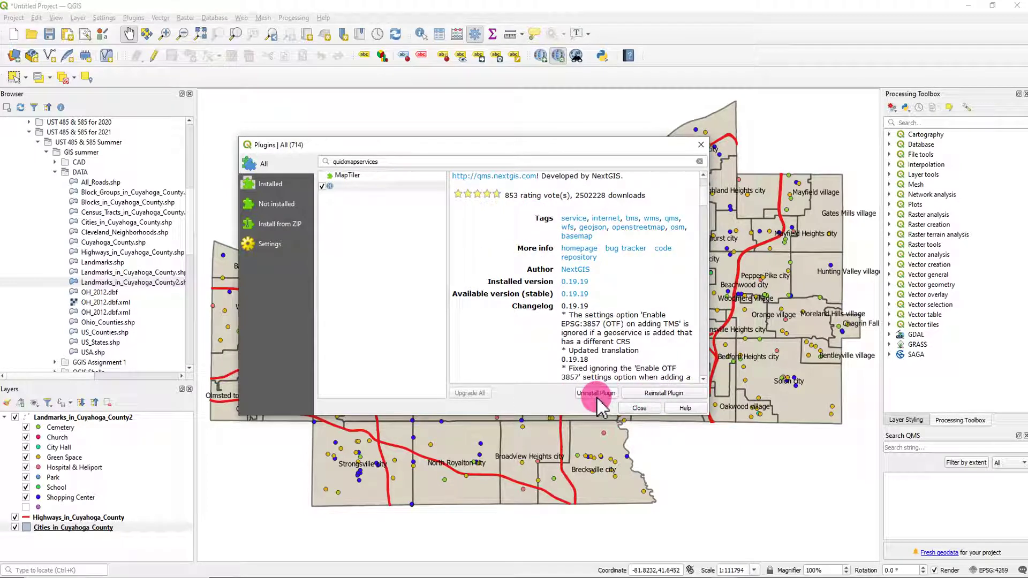
pyautogui.click(638, 407)
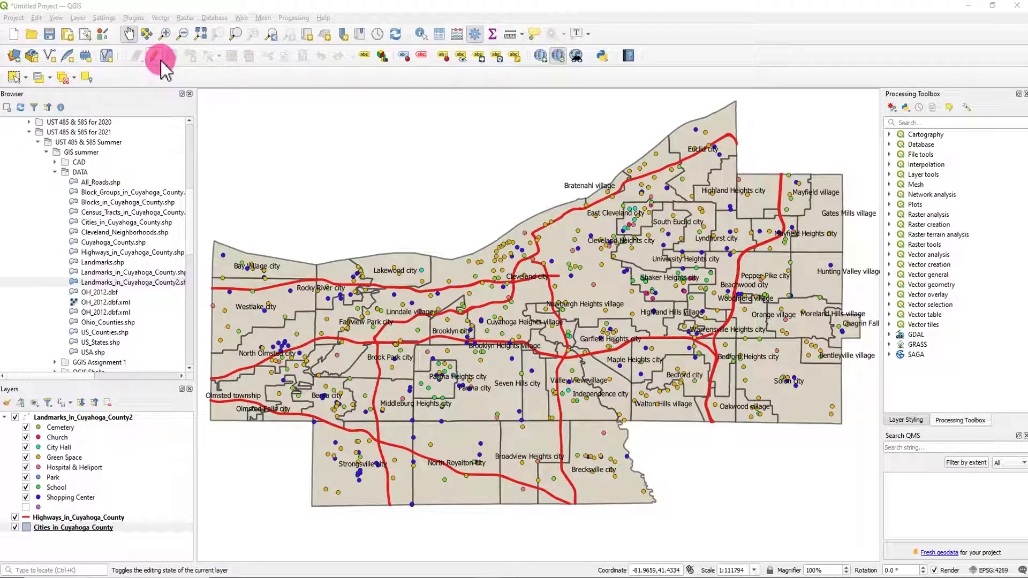
# Add the OSM Standard basemap from QuickMapServices beneath the county layers.
pyautogui.click(242, 18)
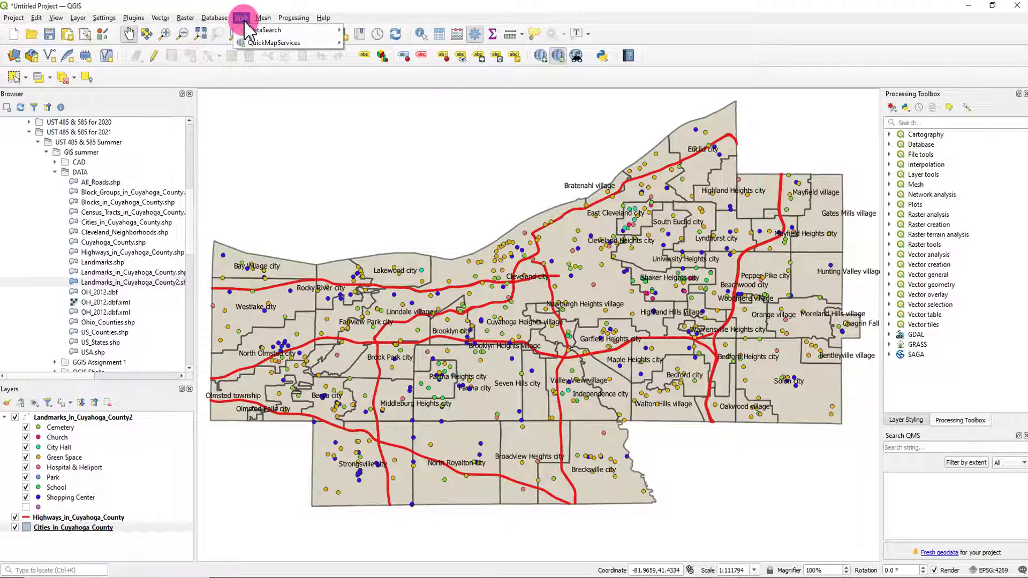
pyautogui.moveTo(263, 43)
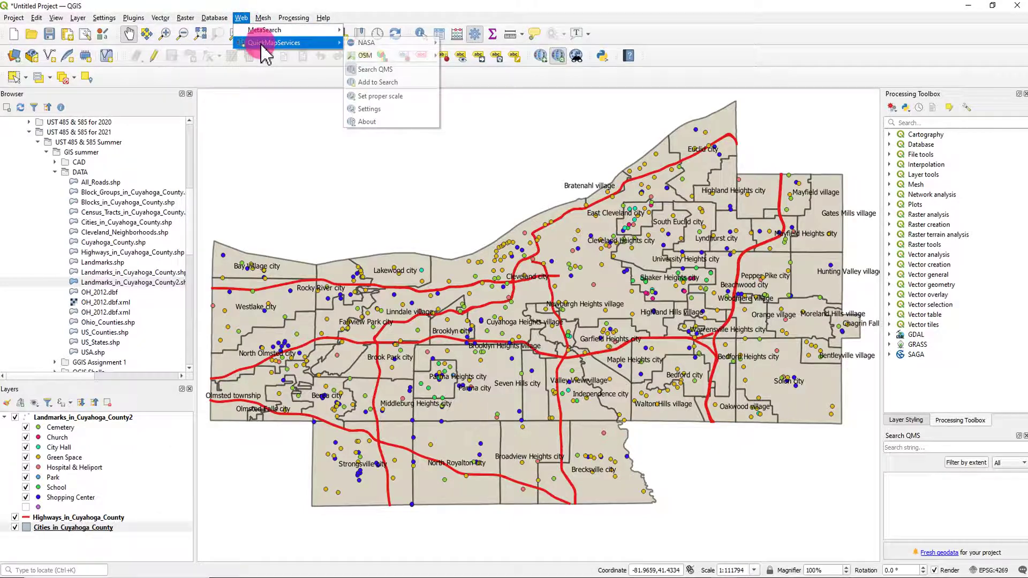
pyautogui.moveTo(386, 56)
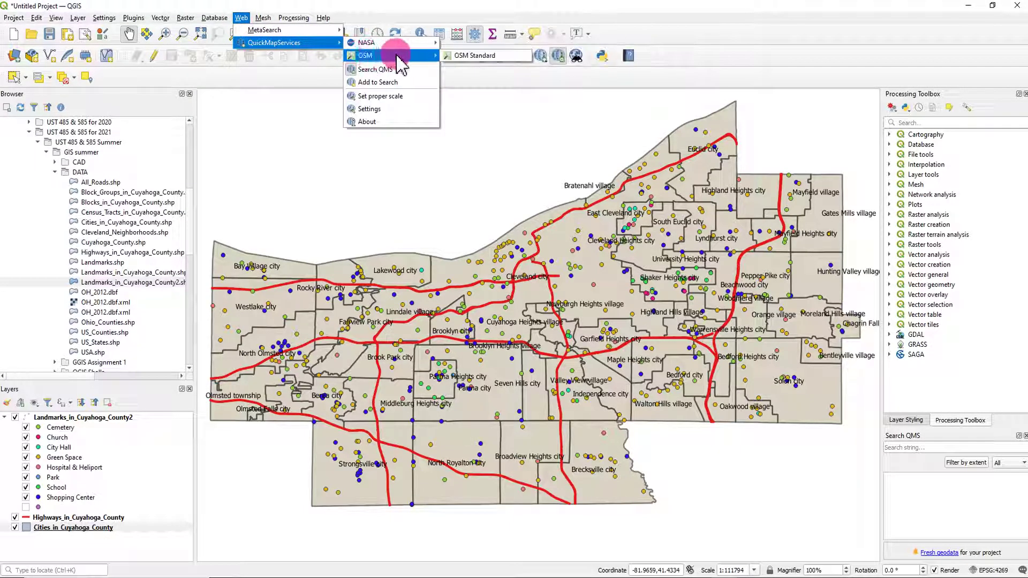
pyautogui.click(484, 57)
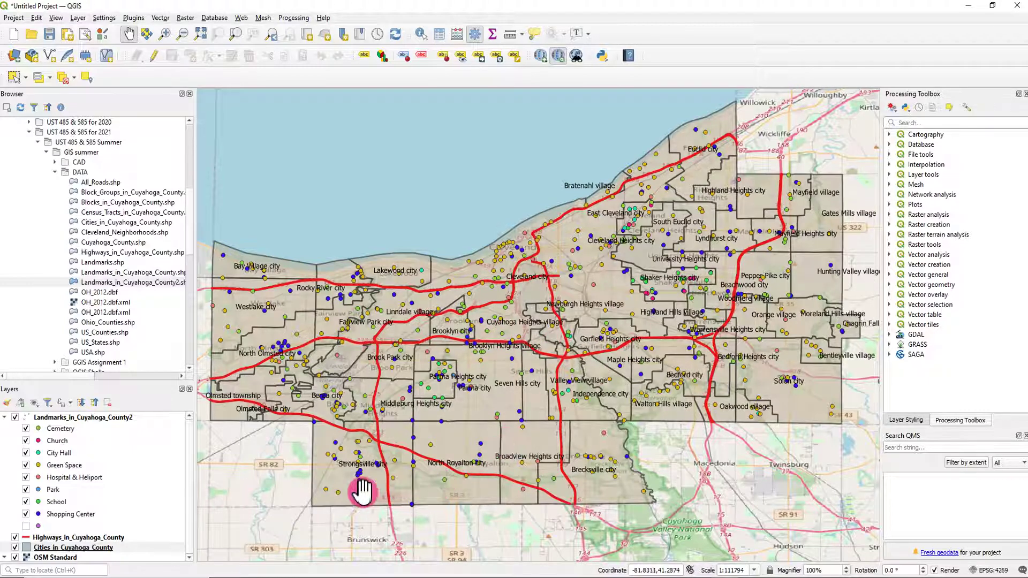
pyautogui.moveTo(402, 477); pyautogui.dragTo(430, 455)
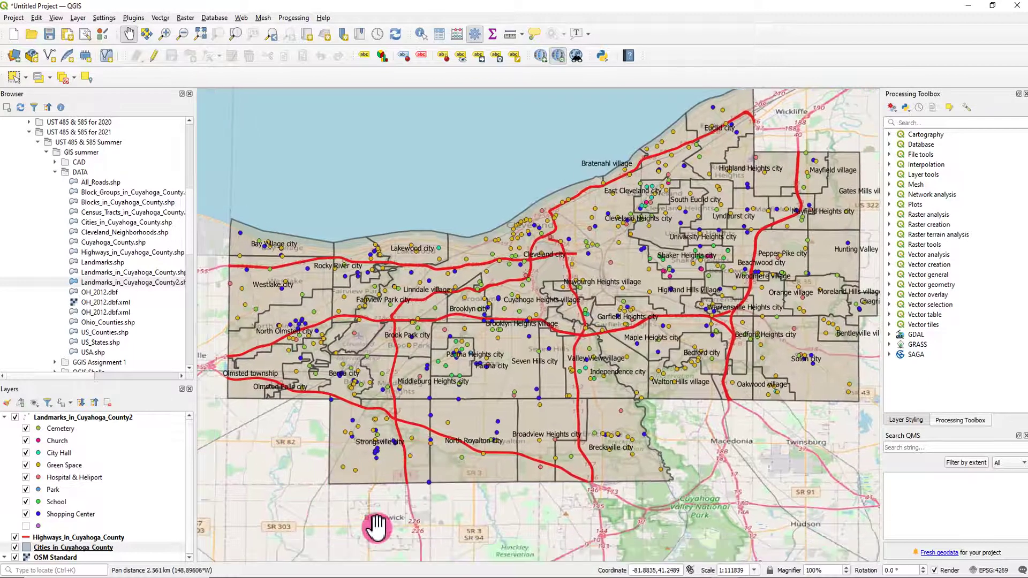
# Examine how the county's cities, highways and landmarks line up with the OSM Standard basemap and the surrounding region.
pyautogui.scroll(1, 611, 427)
pyautogui.scroll(-2, 610, 431)
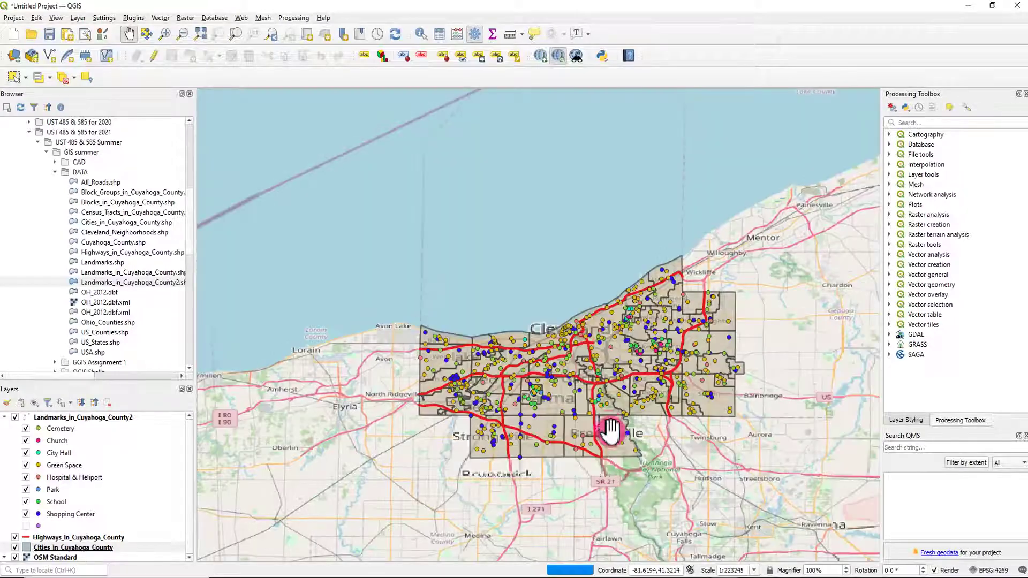
pyautogui.moveTo(593, 344); pyautogui.dragTo(528, 427)
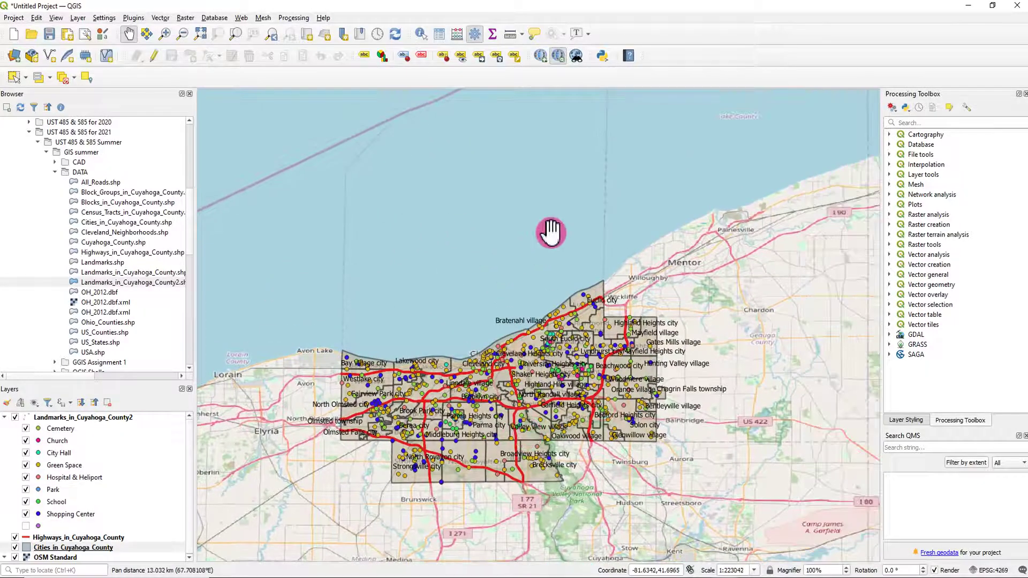
pyautogui.moveTo(715, 321); pyautogui.dragTo(763, 259)
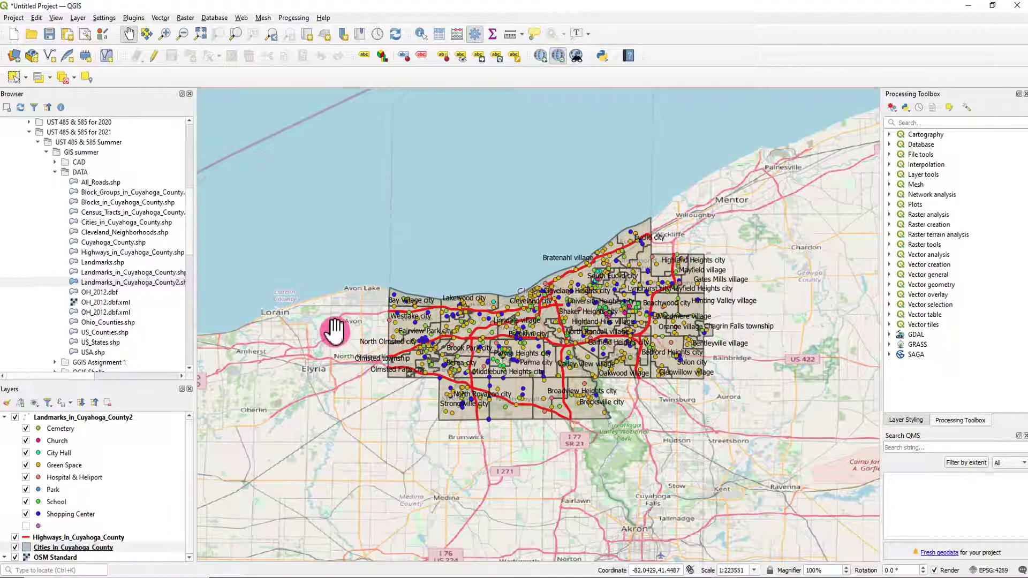
pyautogui.moveTo(471, 397); pyautogui.dragTo(465, 418)
pyautogui.scroll(1, 501, 391)
pyautogui.moveTo(551, 293); pyautogui.dragTo(500, 390)
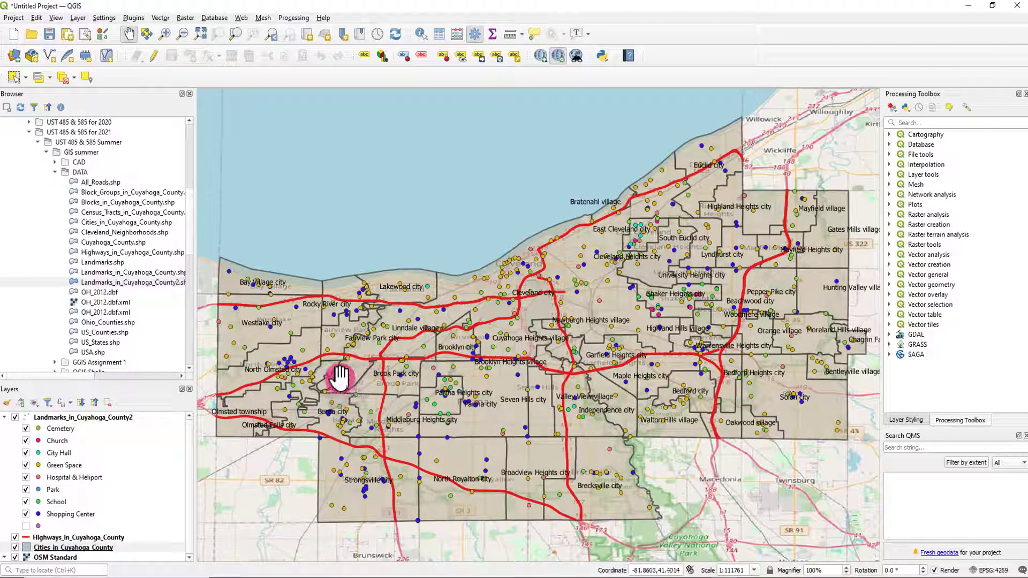
pyautogui.click(639, 329)
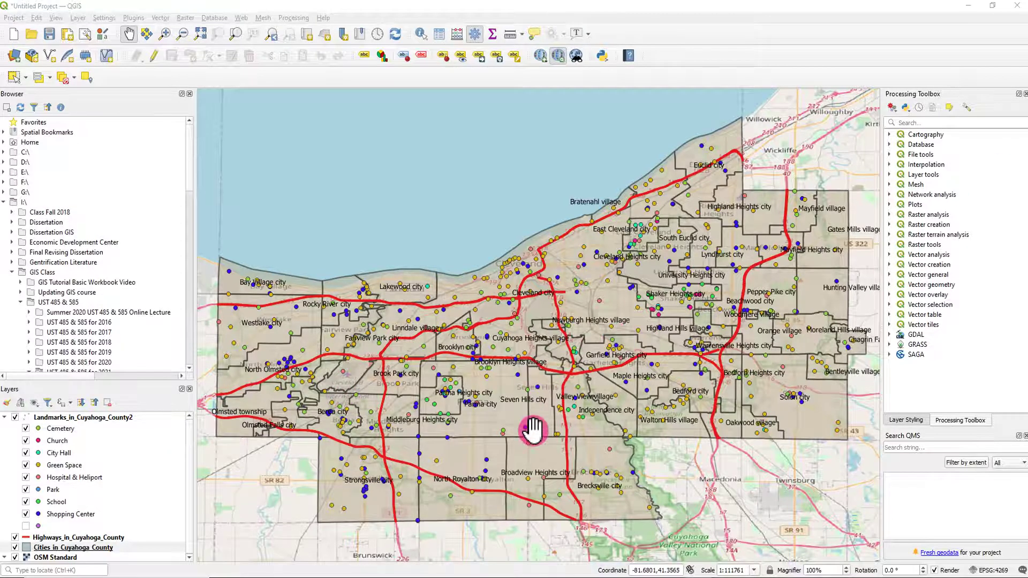
pyautogui.click(423, 410)
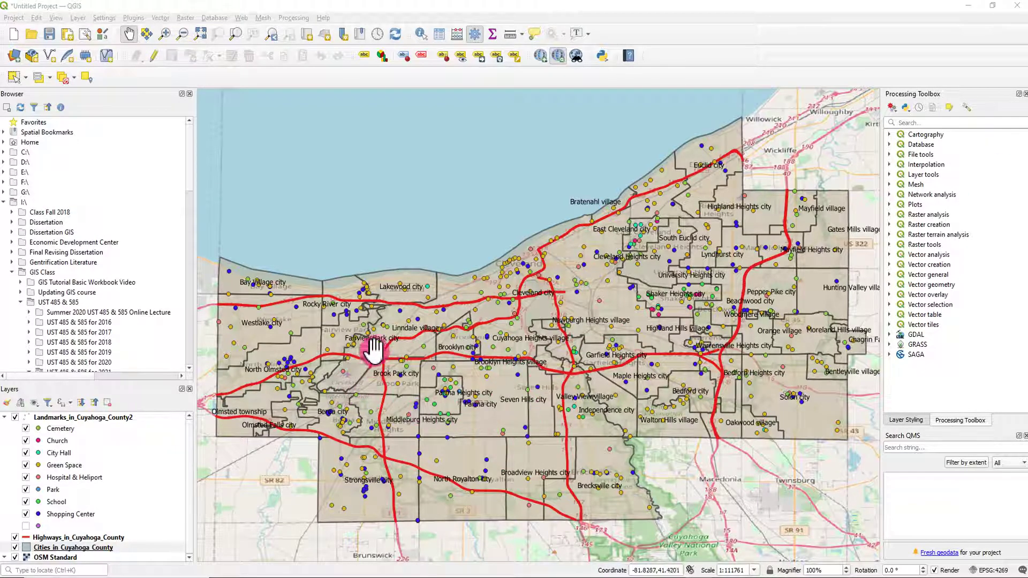
pyautogui.click(578, 279)
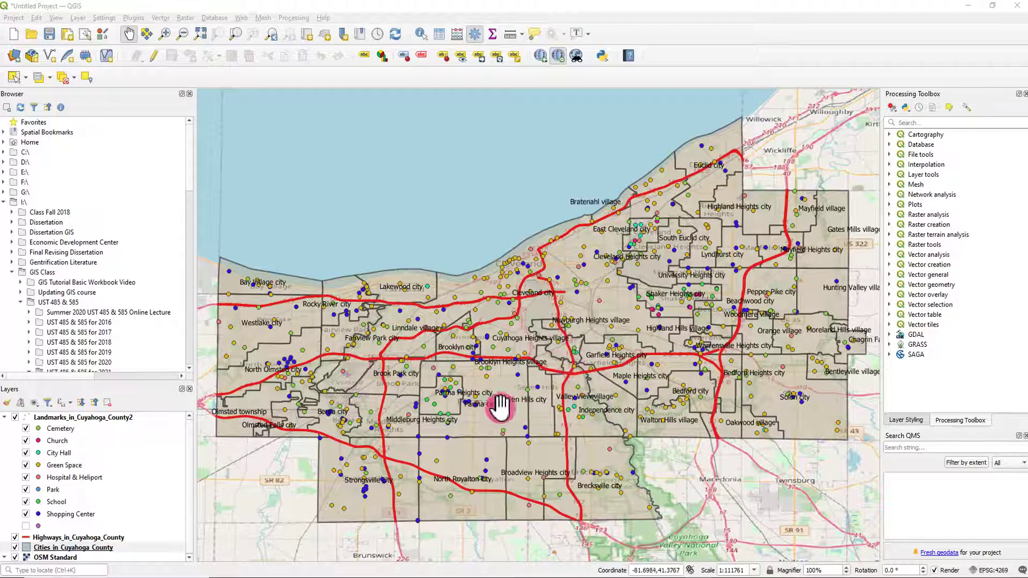
# Switch to Paint with the pasted screenshot of the QGIS map, activate the Select tool and reposition the Paint window.
pyautogui.hotkey('alt', 'Tab')
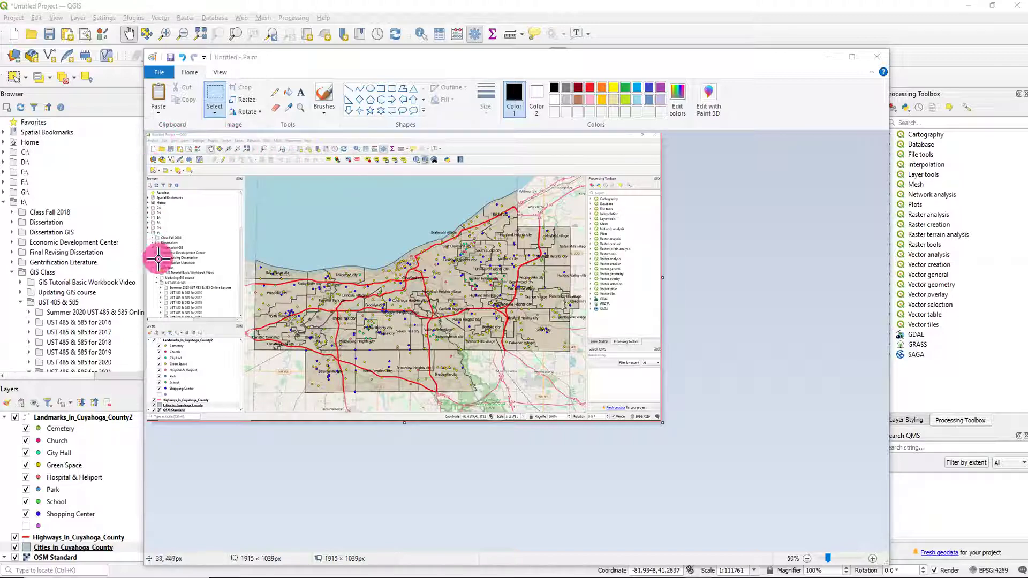
pyautogui.click(209, 92)
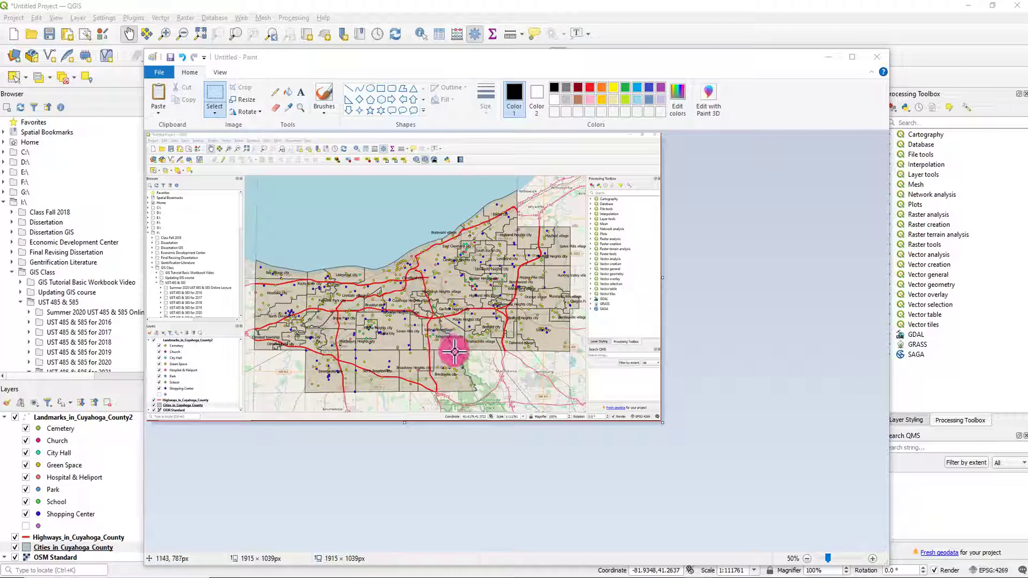
pyautogui.click(593, 68)
pyautogui.moveTo(618, 57); pyautogui.dragTo(634, 39)
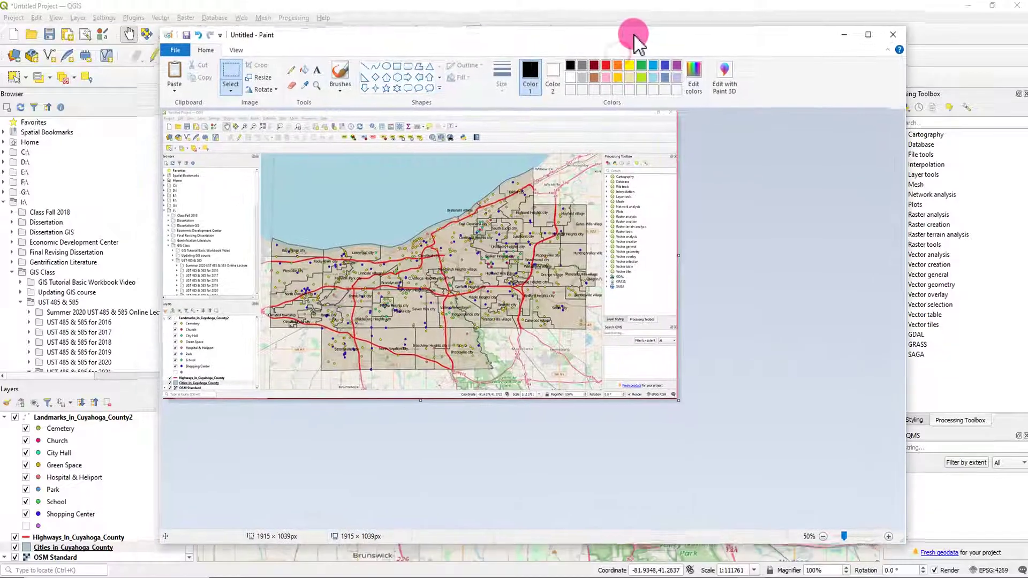